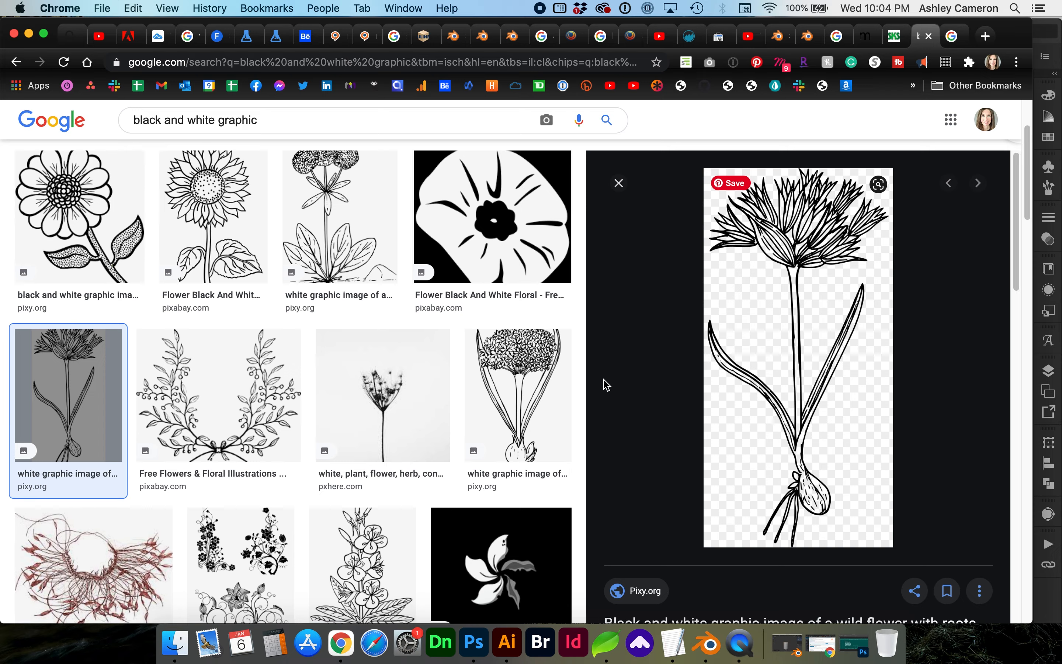
Examine the wild flower image's preview and license information in the search results, and the line drawing already in Illustrator
scroll(715, 446, "down", 5)
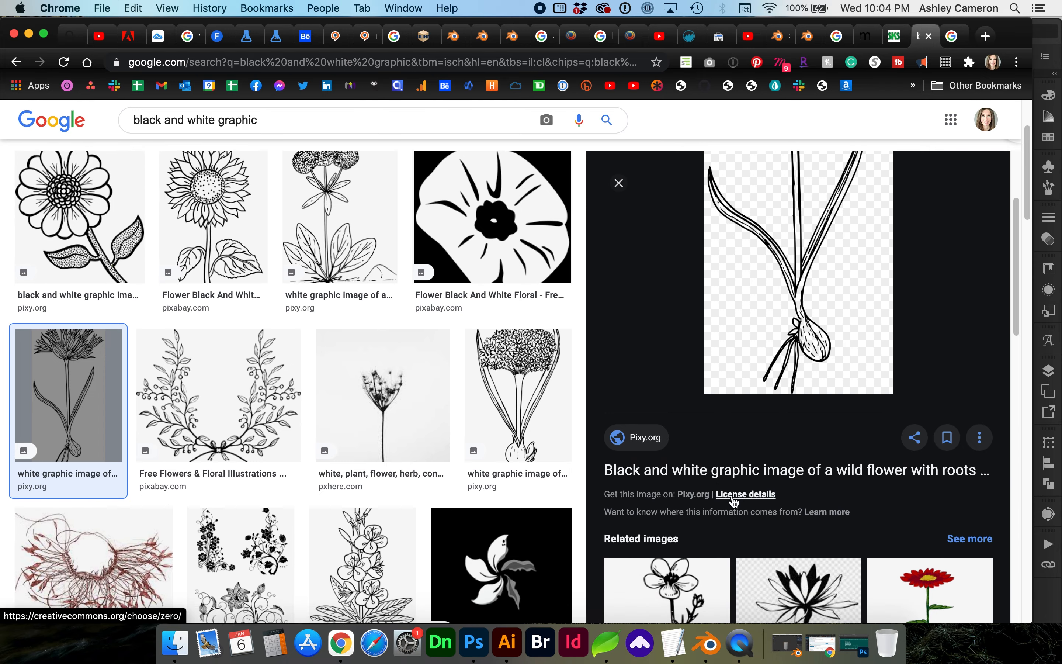
scroll(729, 483, "up", 4)
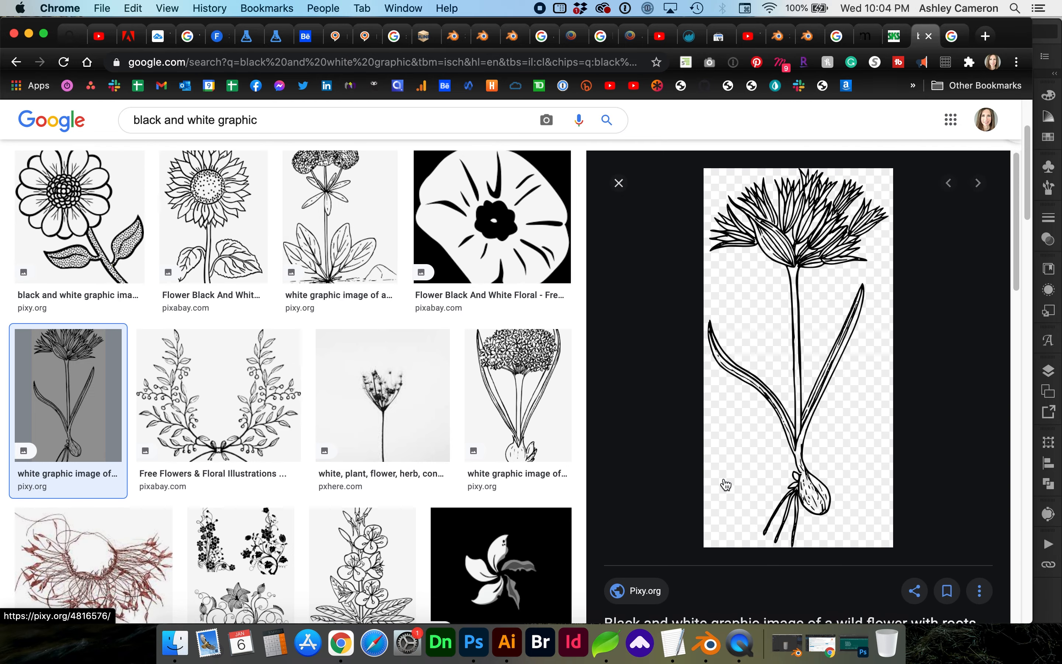
scroll(726, 484, "up", 2)
right_click(787, 366)
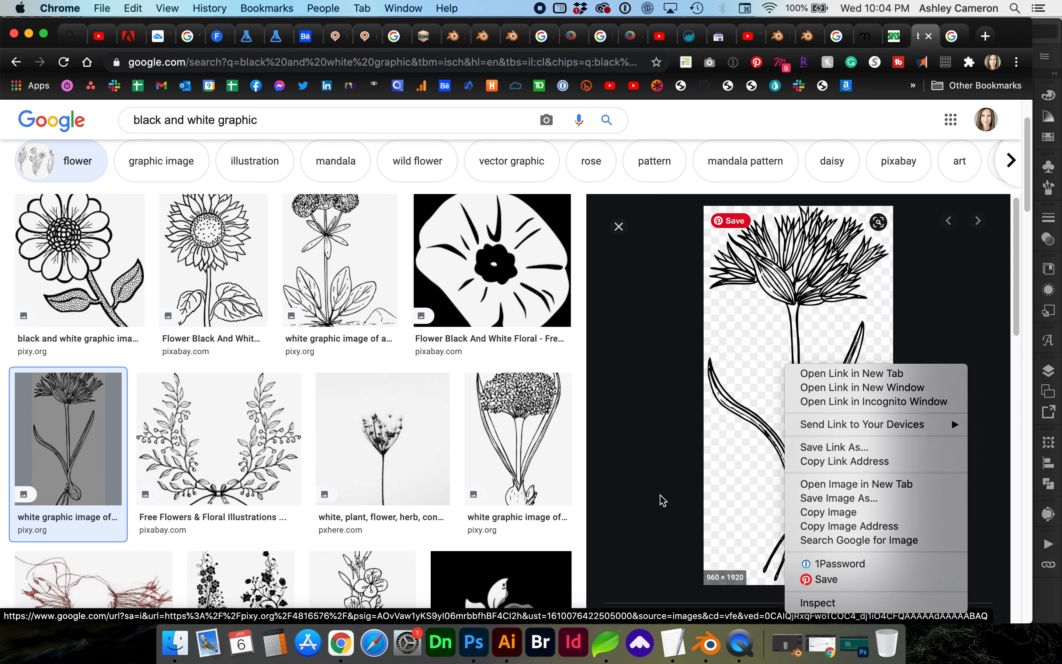
left_click(671, 499)
left_click(507, 641)
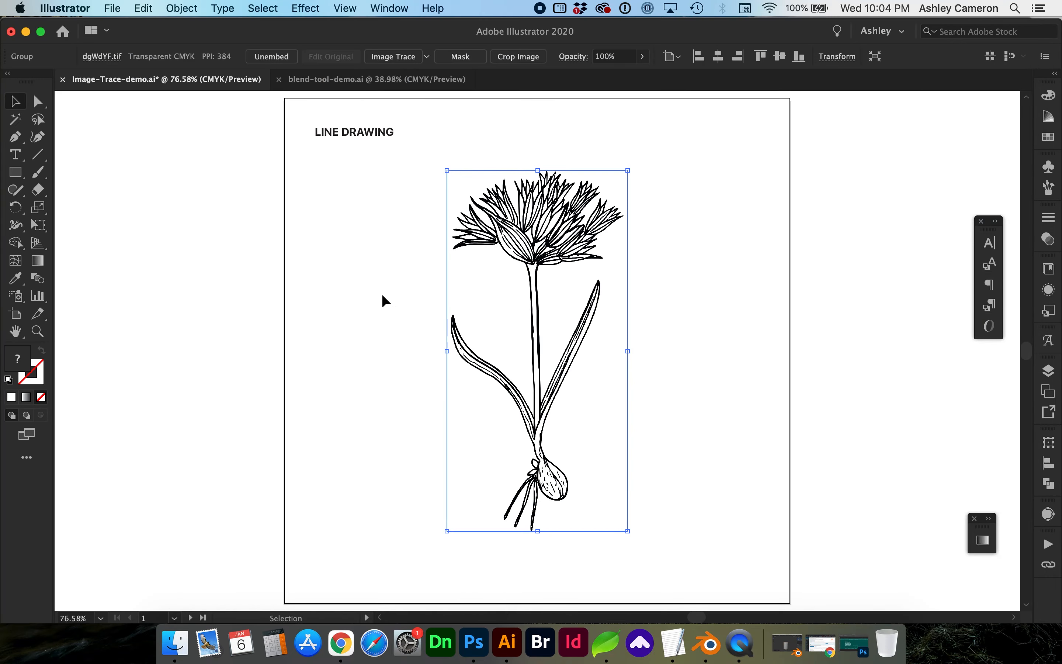
key("a")
key("v")
Save the wild flower image from Chrome to the Desktop as a PNG and switch back to Illustrator
left_click(337, 652)
right_click(742, 318)
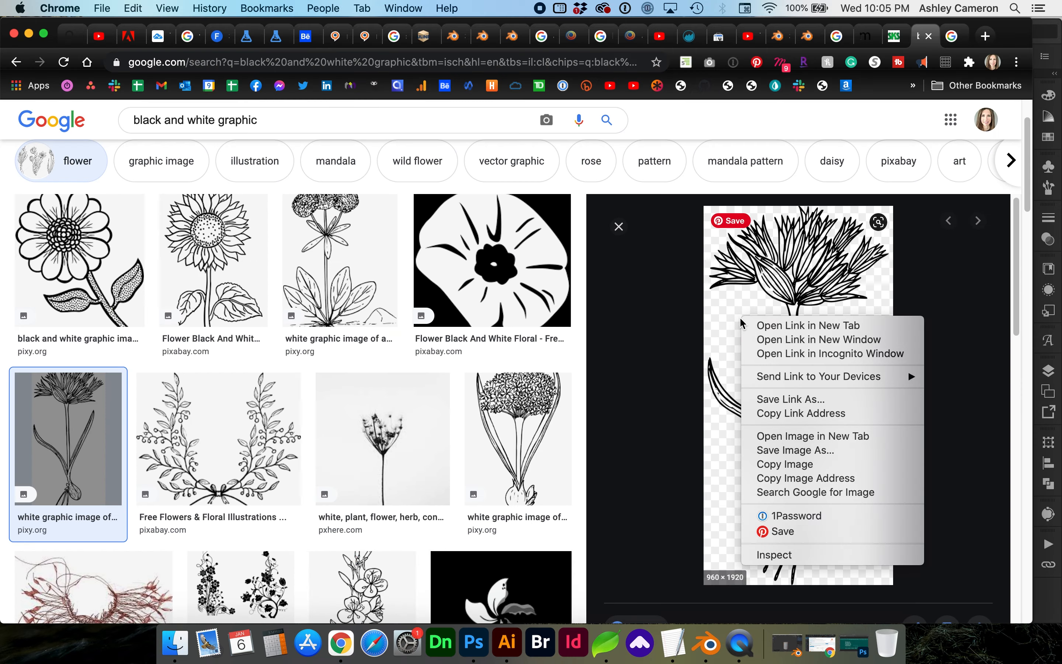
left_click(766, 452)
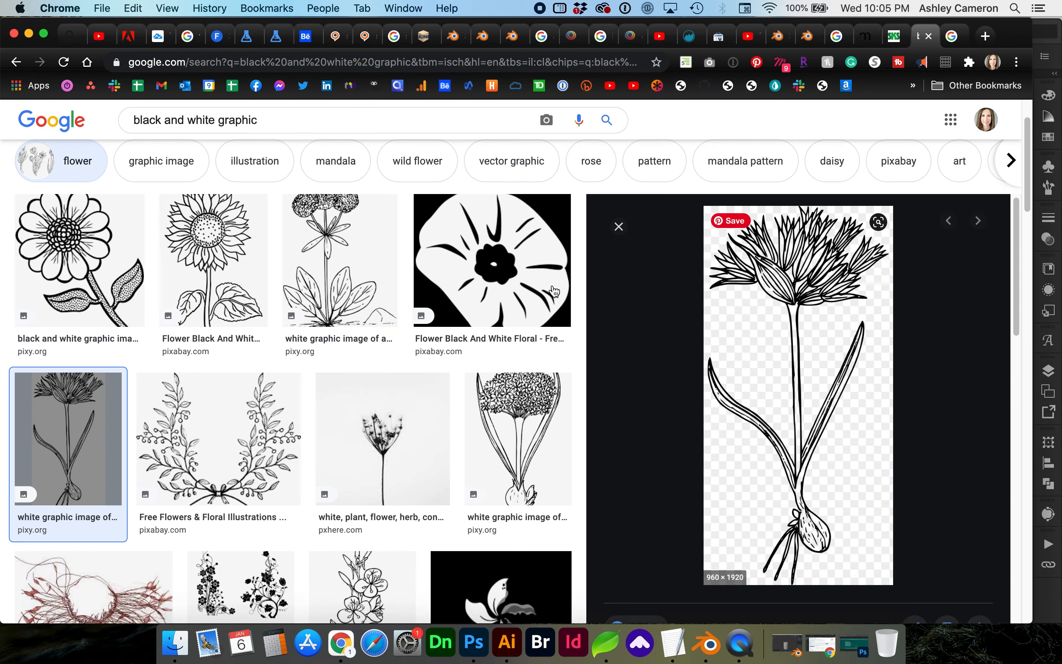
left_click(266, 248)
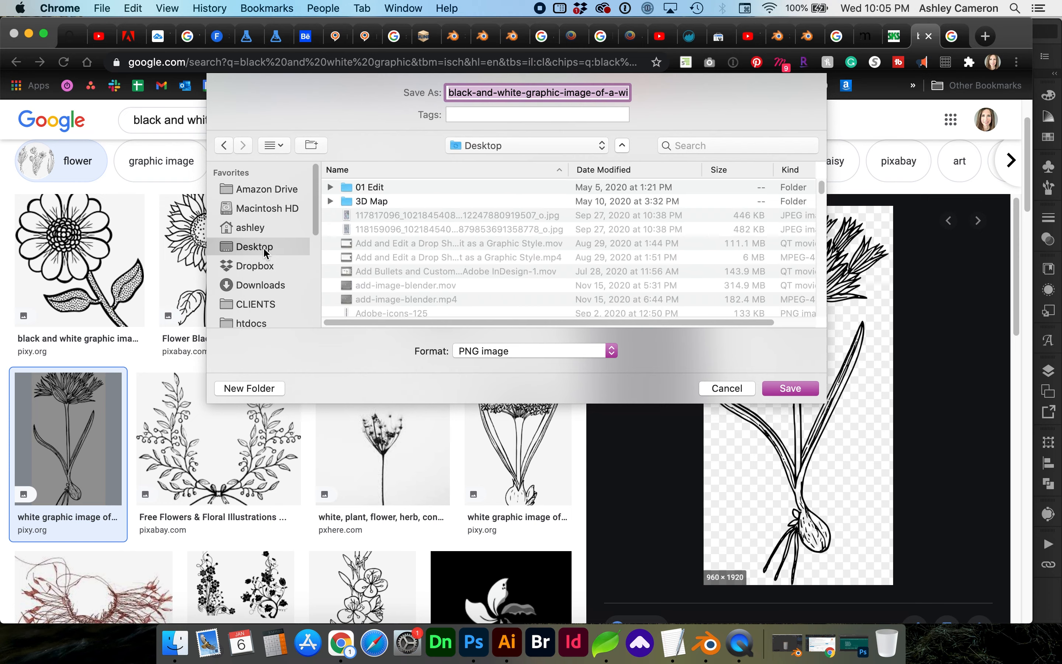
key("Return")
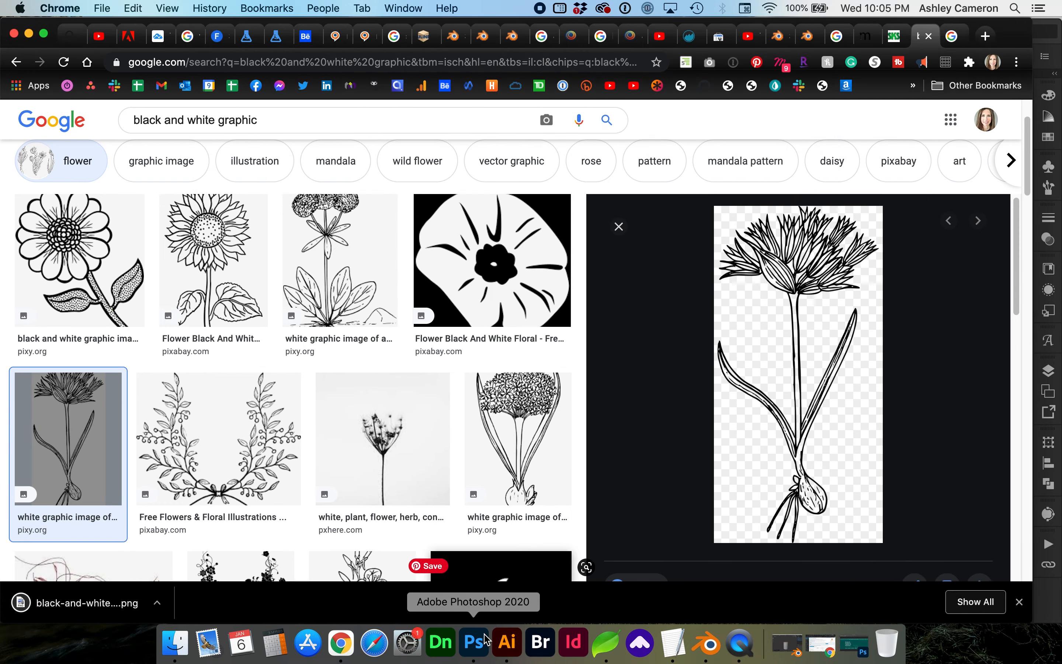
left_click(507, 643)
Add the downloaded wild flower PNG from the Desktop folder to the document, scaled down beside the existing line drawing
left_click(175, 643)
left_click(302, 168)
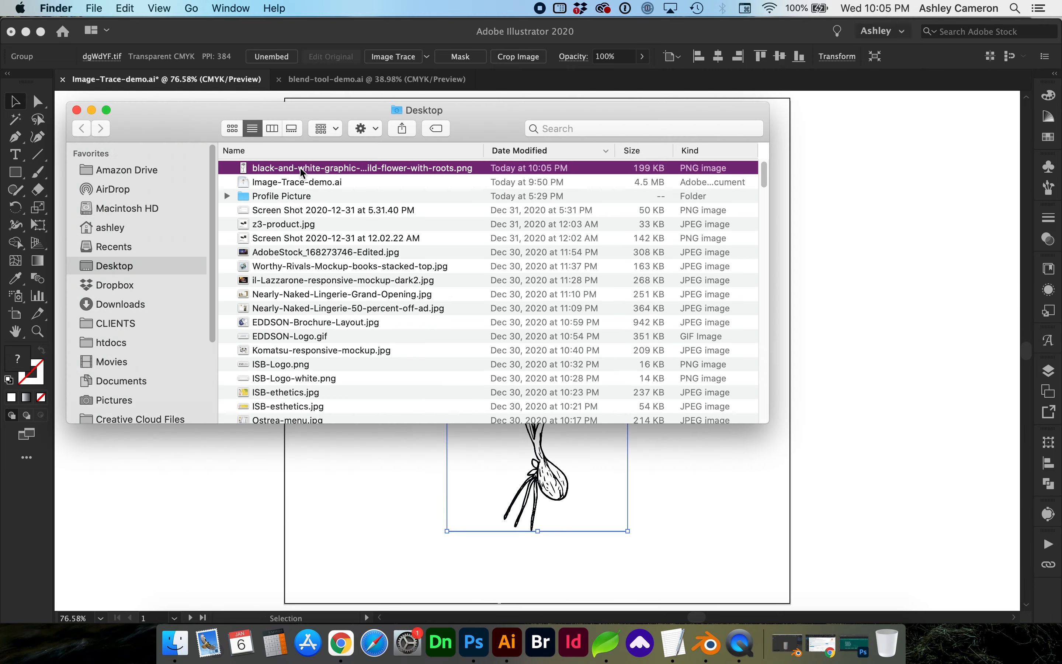
left_click_drag(302, 171, 310, 475)
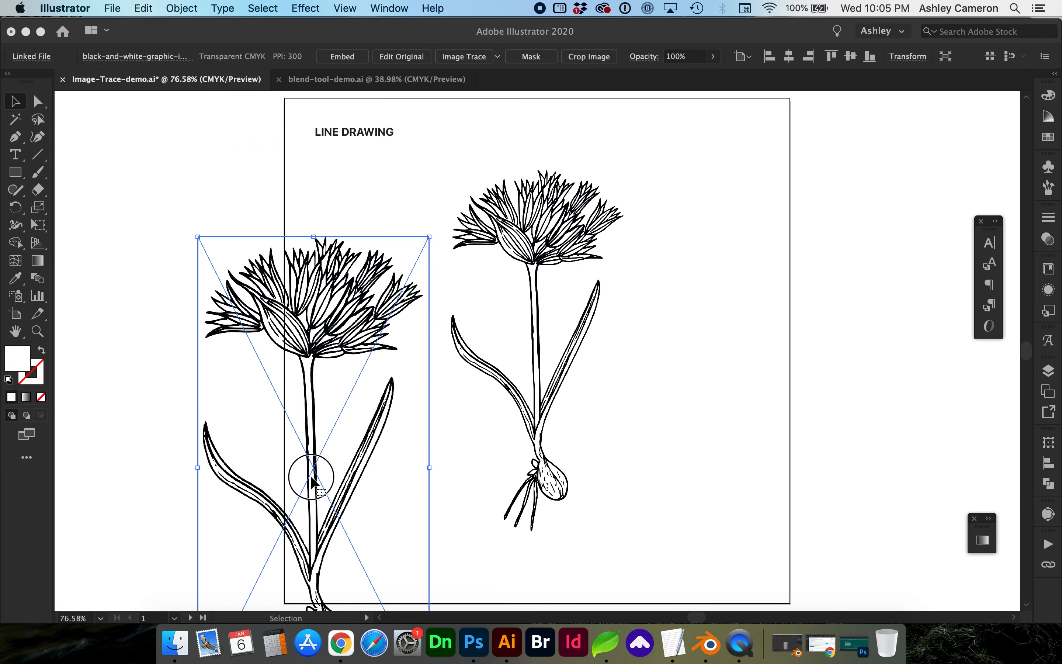
left_click_drag(430, 236, 327, 439)
left_click_drag(279, 515, 279, 277)
Place the downloaded wild flower PNG from the Desktop again as a linked image near the artboard's lower right
left_click(112, 8)
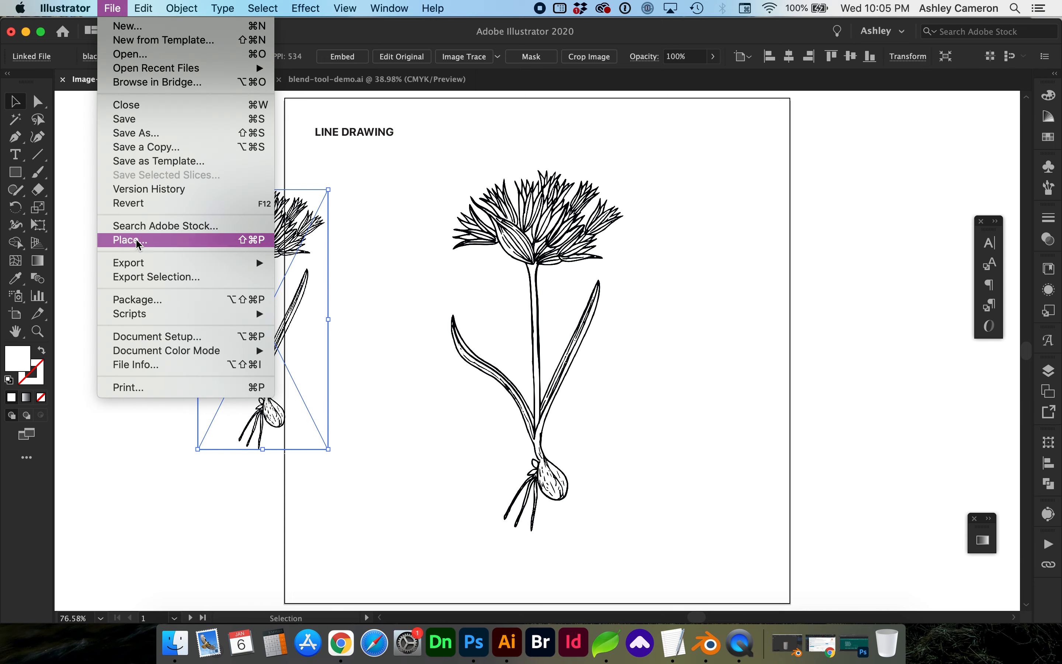
left_click(218, 241)
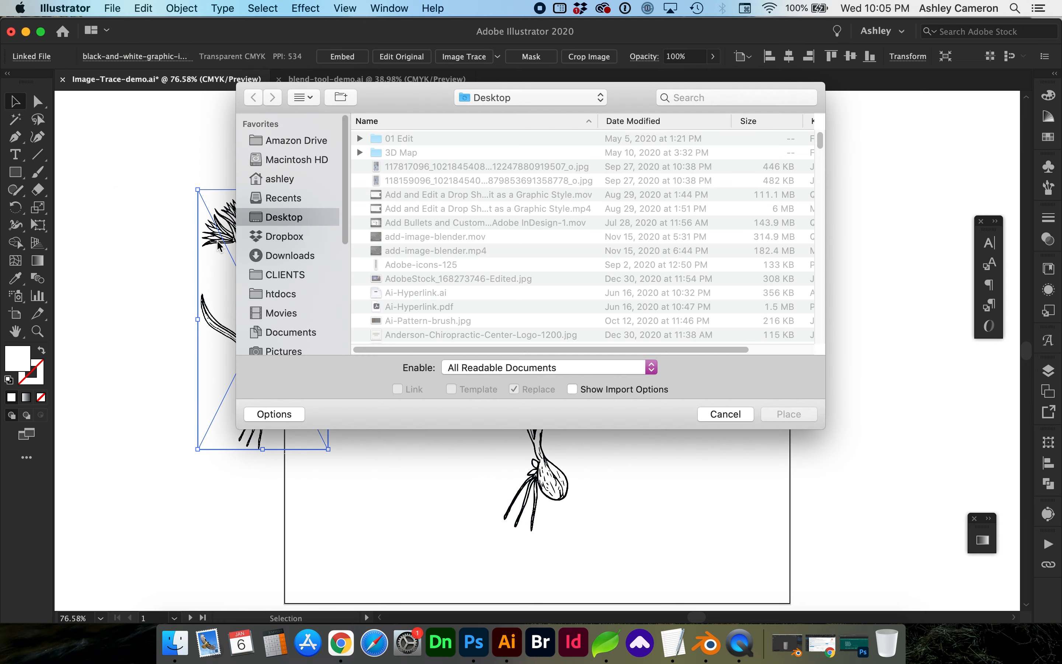
left_click(452, 141)
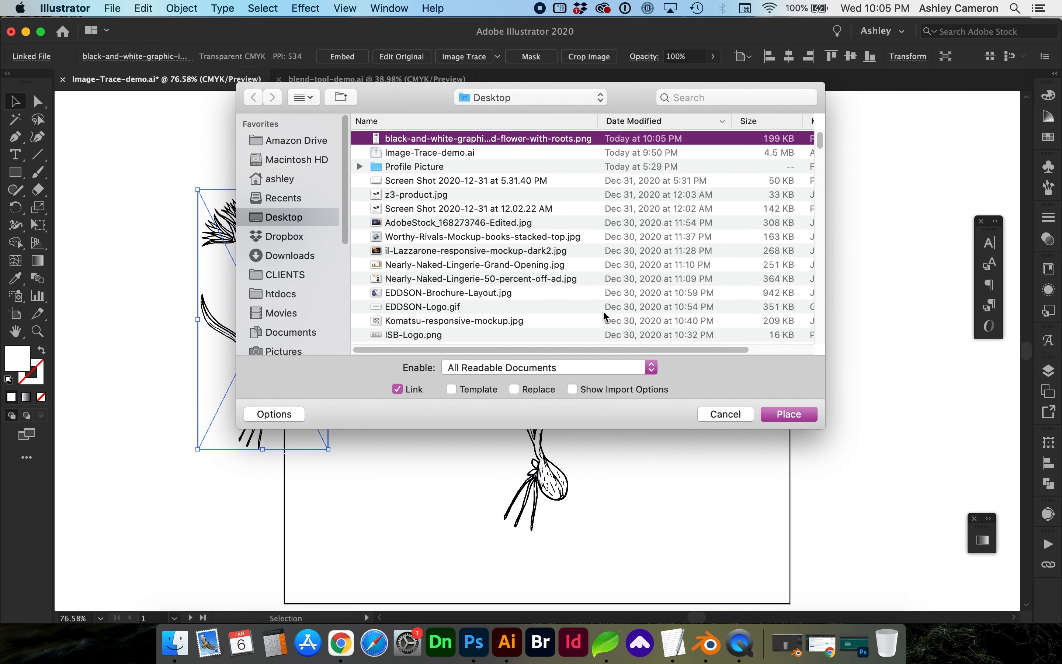
left_click(785, 415)
left_click(627, 367)
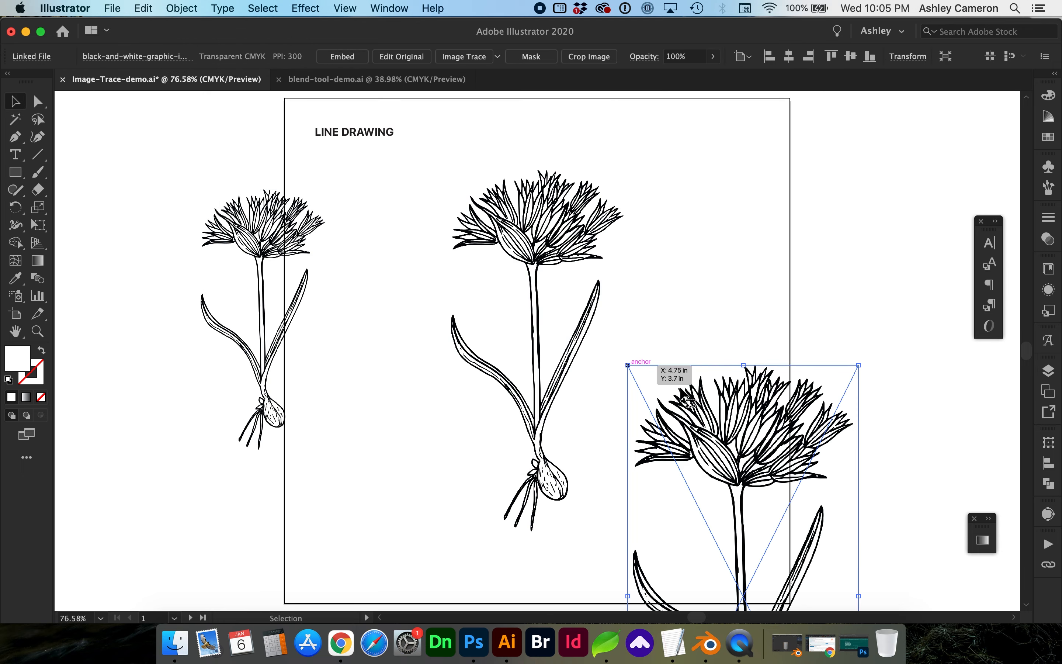
Delete both linked copies of the wild flower image
left_click(296, 244, "shift")
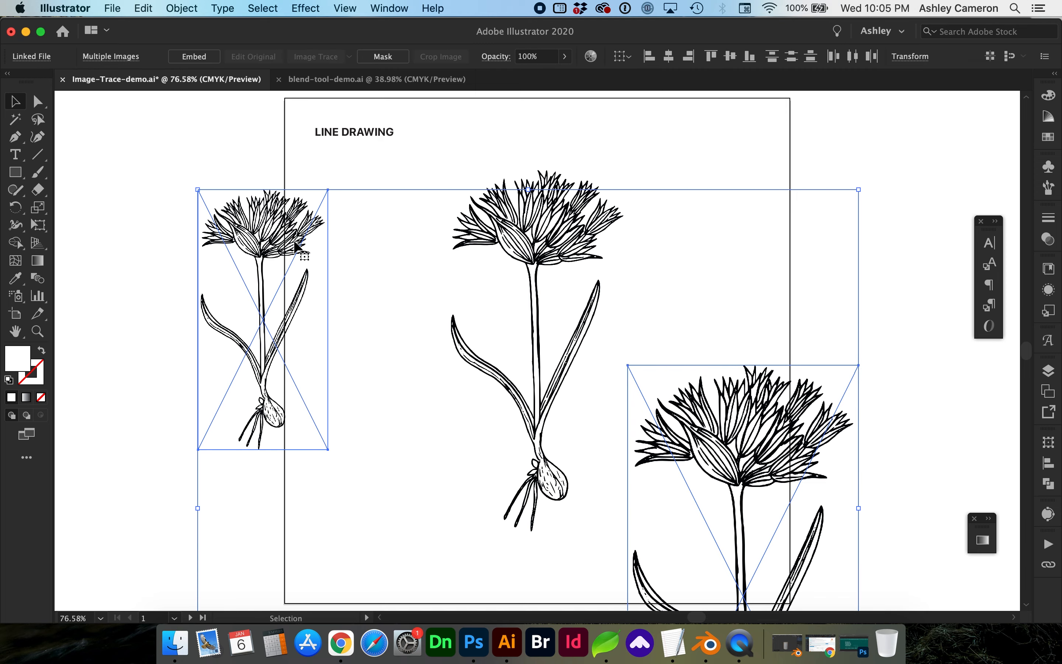
key("Delete")
Display the Image Trace settings and select the flower line drawing, viewed at 100%
left_click(590, 250)
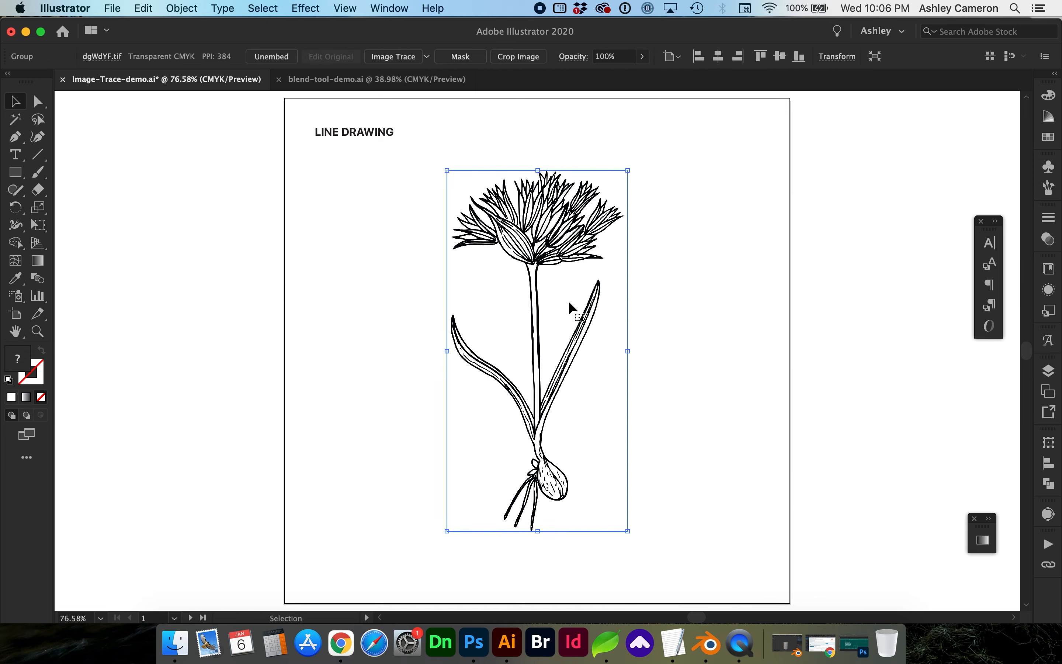
left_click(389, 9)
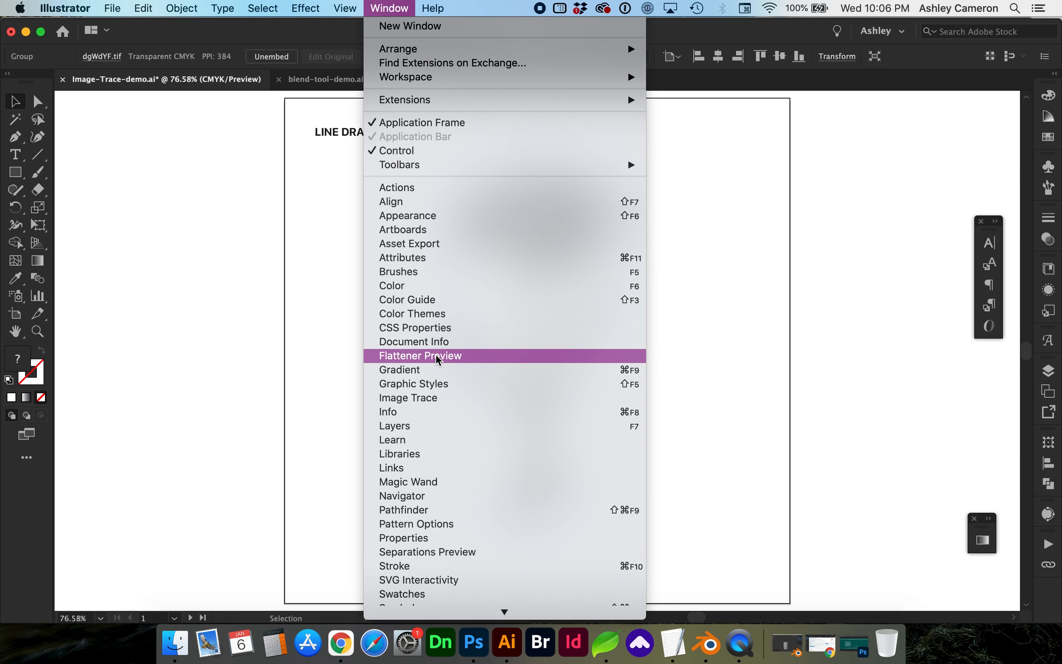
left_click(420, 398)
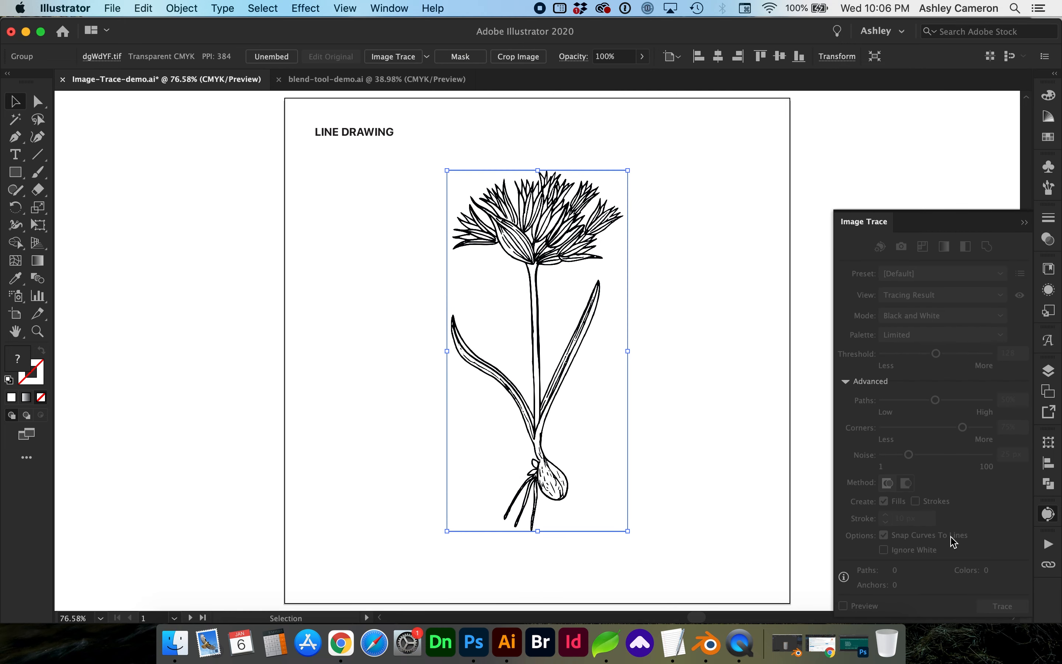
left_click(729, 307)
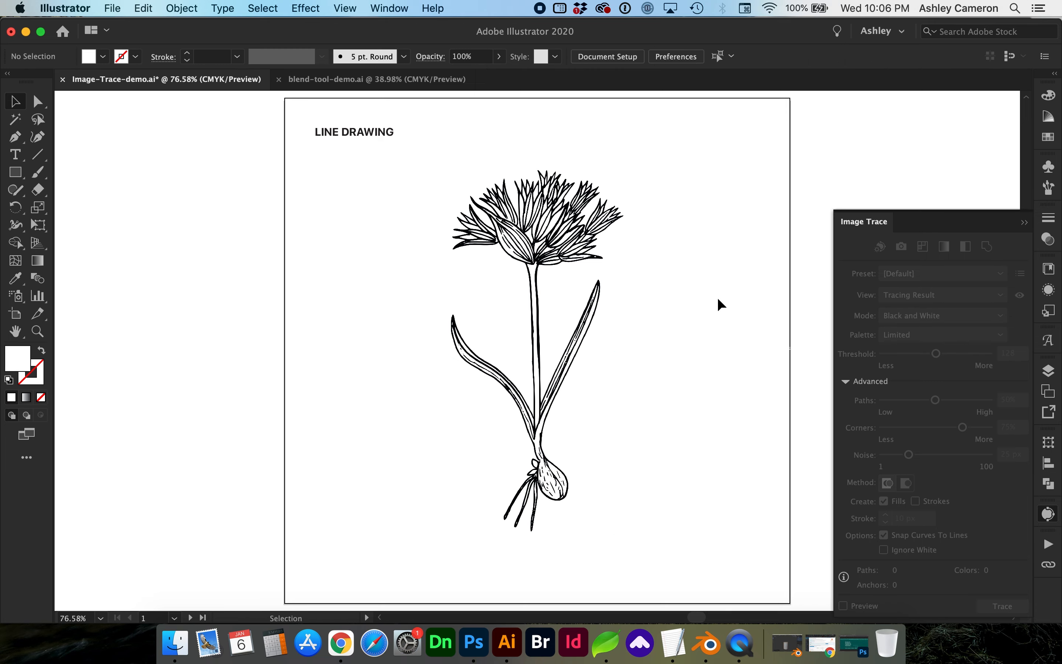
left_click(557, 257)
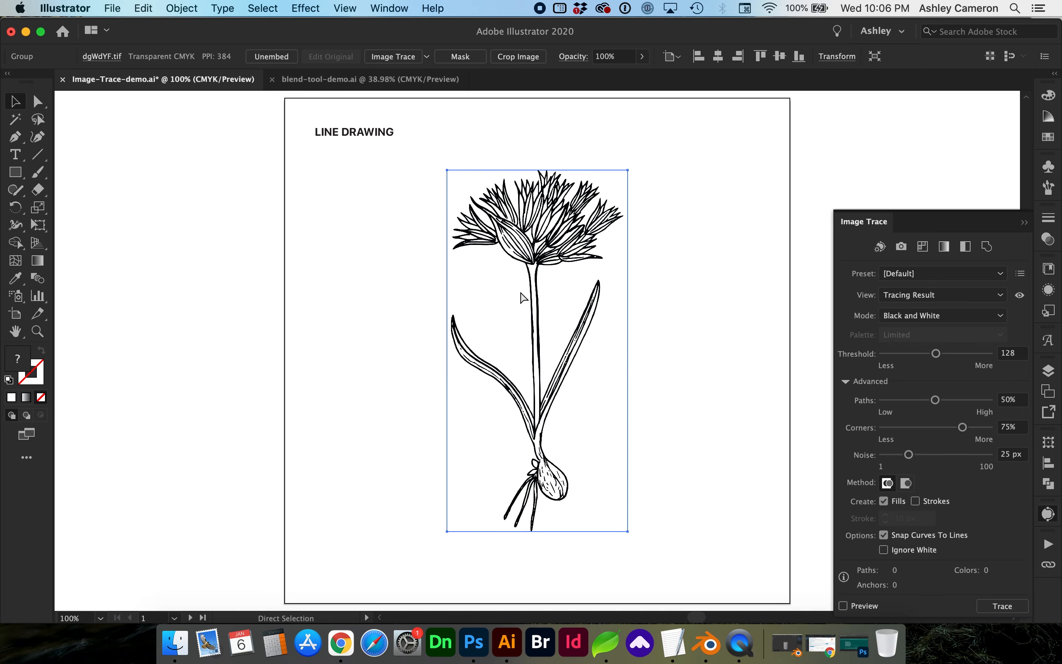
key("super+1")
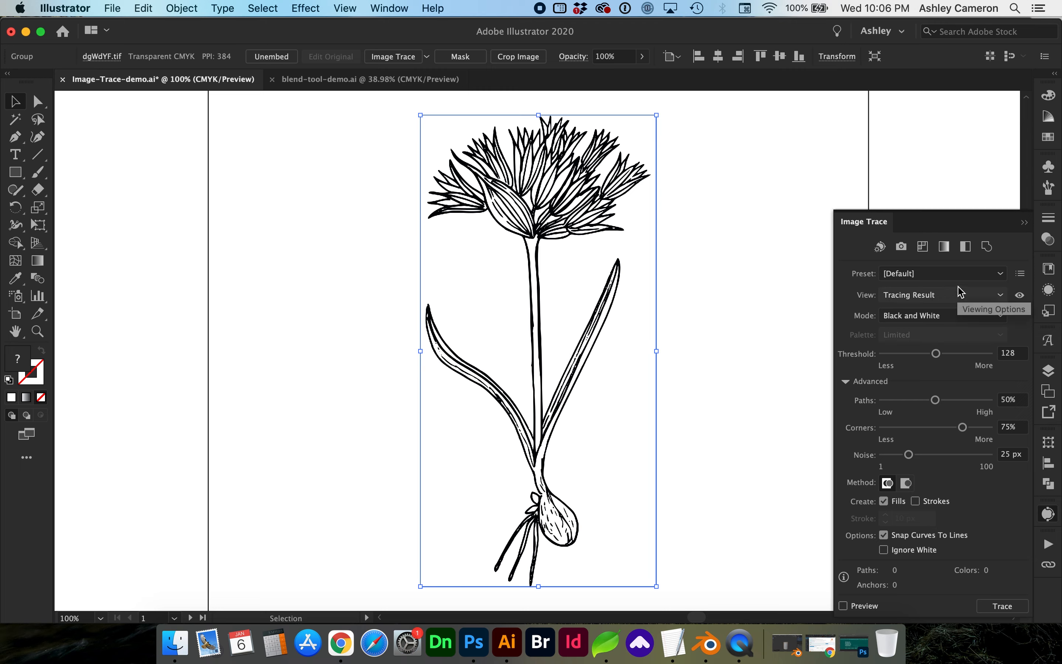
Look through the tracing presets, keep Default, and turn on the tracing preview for the flower
left_click(944, 279)
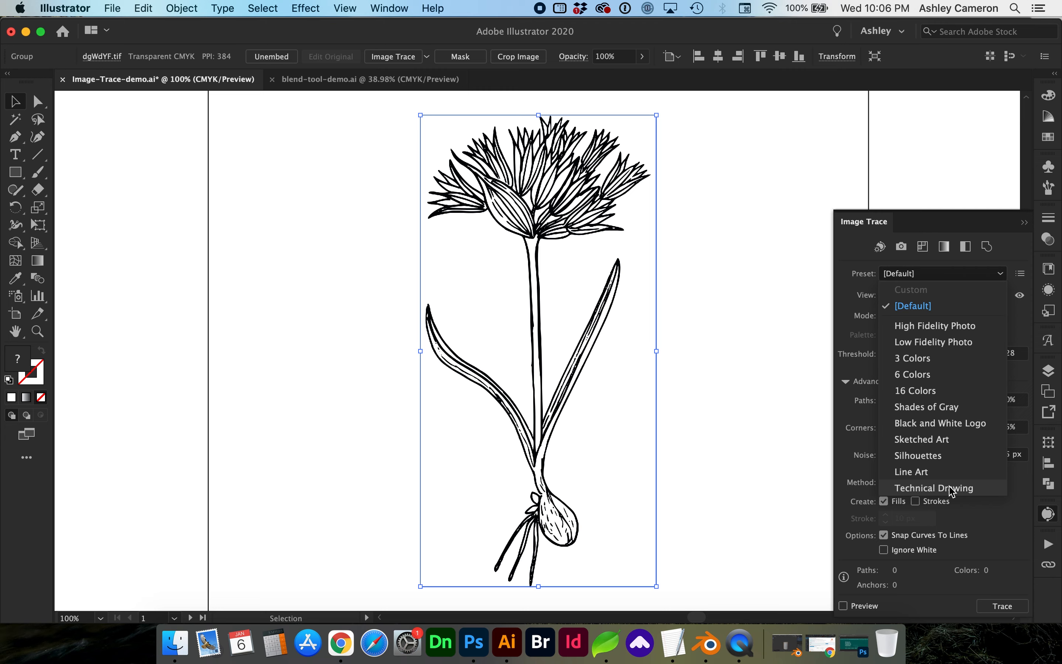
left_click(1016, 322)
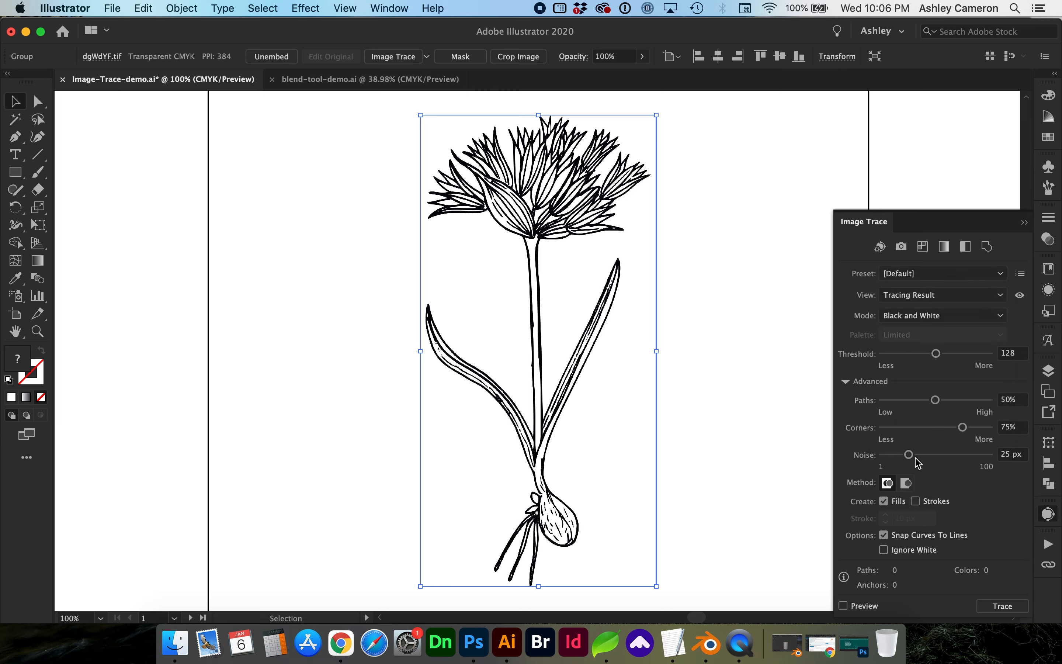
left_click(843, 606)
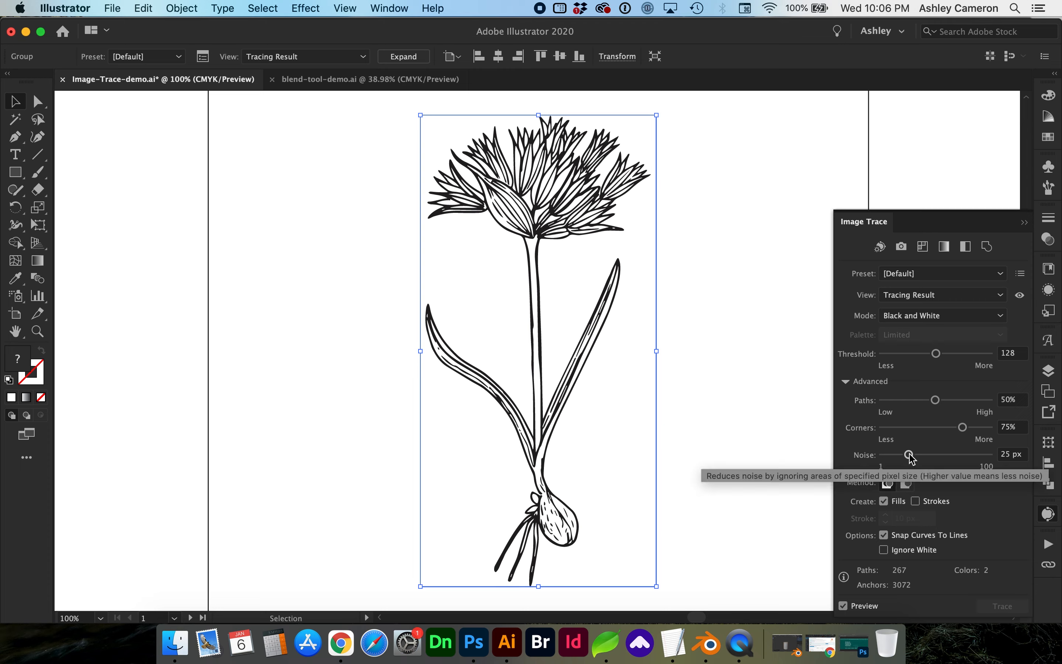
Lower the trace's Noise to 4 px and further to 1 px, checking the detail in the flower's leaf
left_click_drag(911, 457, 888, 459)
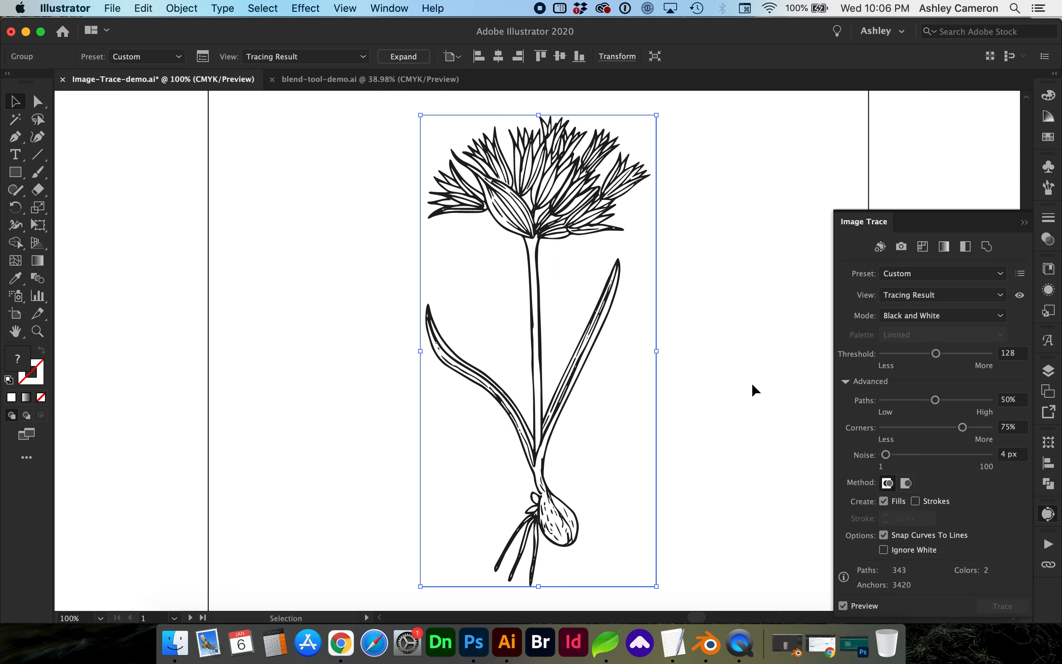
key("z")
left_click_drag(558, 347, 622, 423)
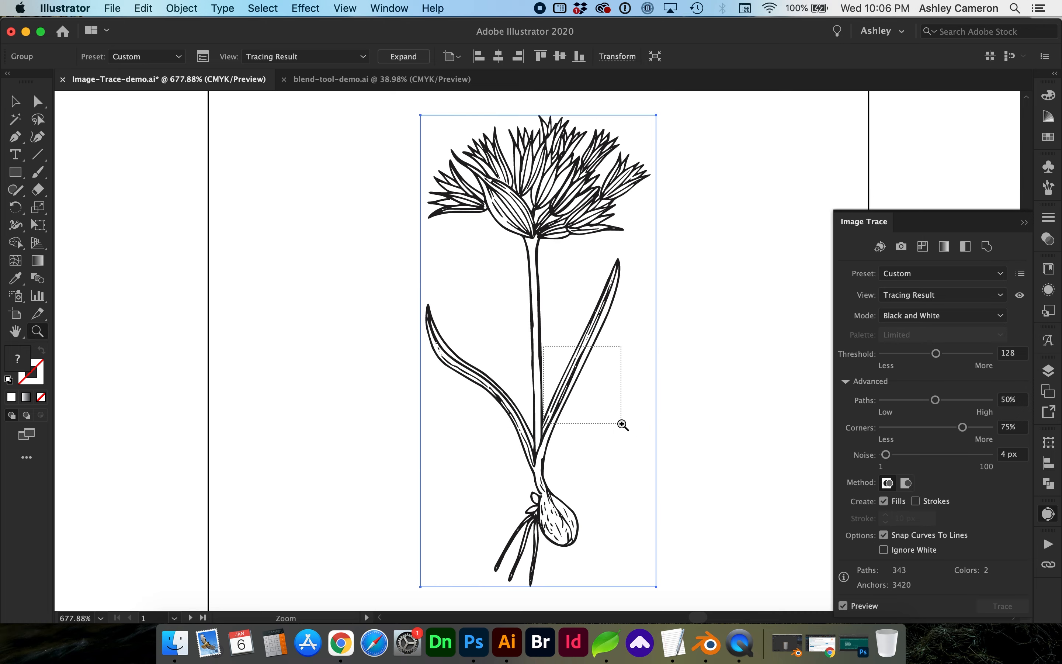
left_click_drag(886, 455, 878, 455)
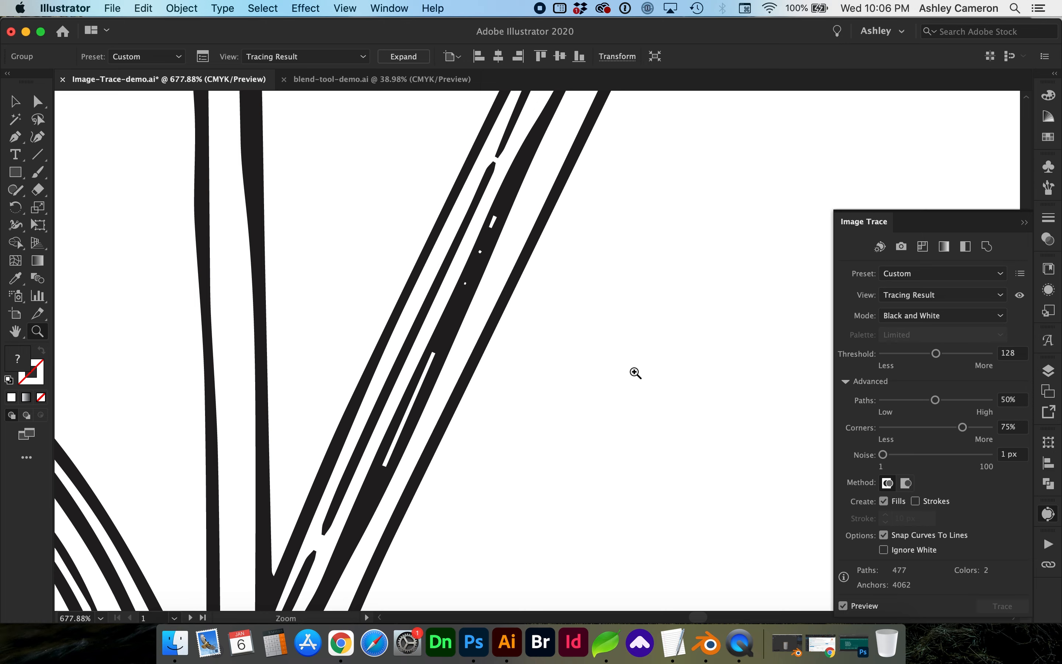
Set the trace's Noise to 19 px and check the leaf details
key("super+minus")
key("super+minus")
key("super+minus")
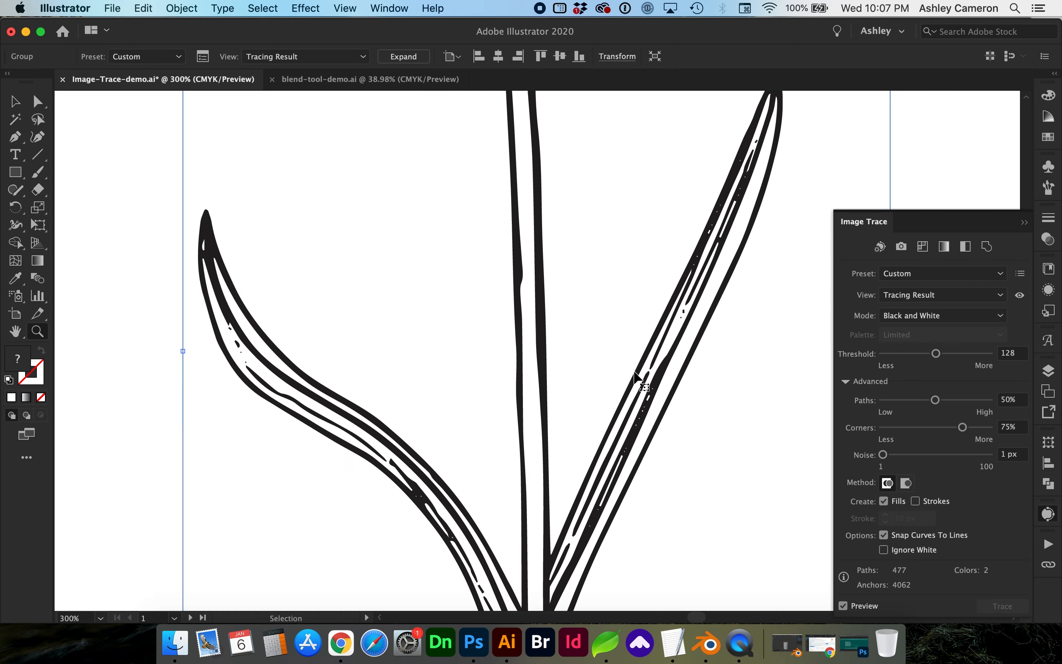
key("super+minus")
left_click_drag(884, 455, 905, 458)
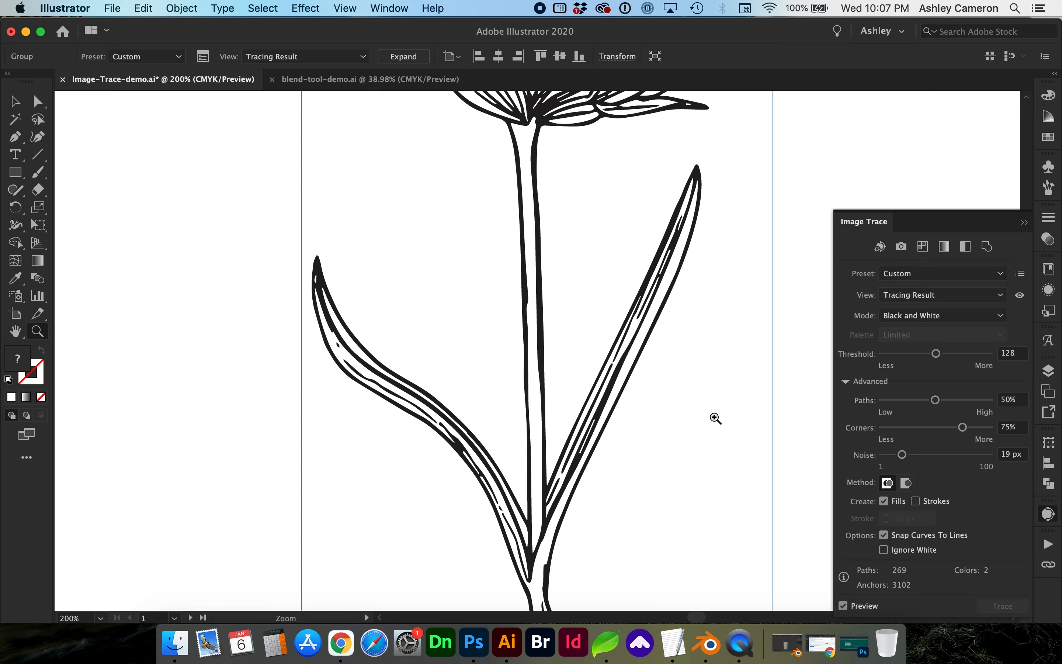
key("super+plus")
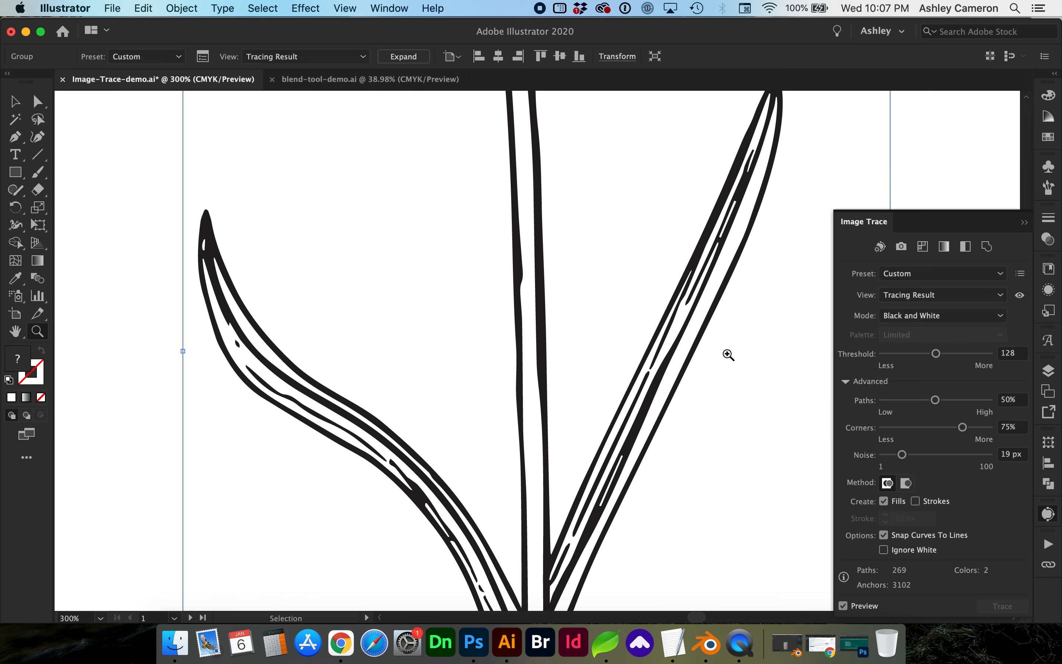
key("super+minus")
key("super+minus")
key("z")
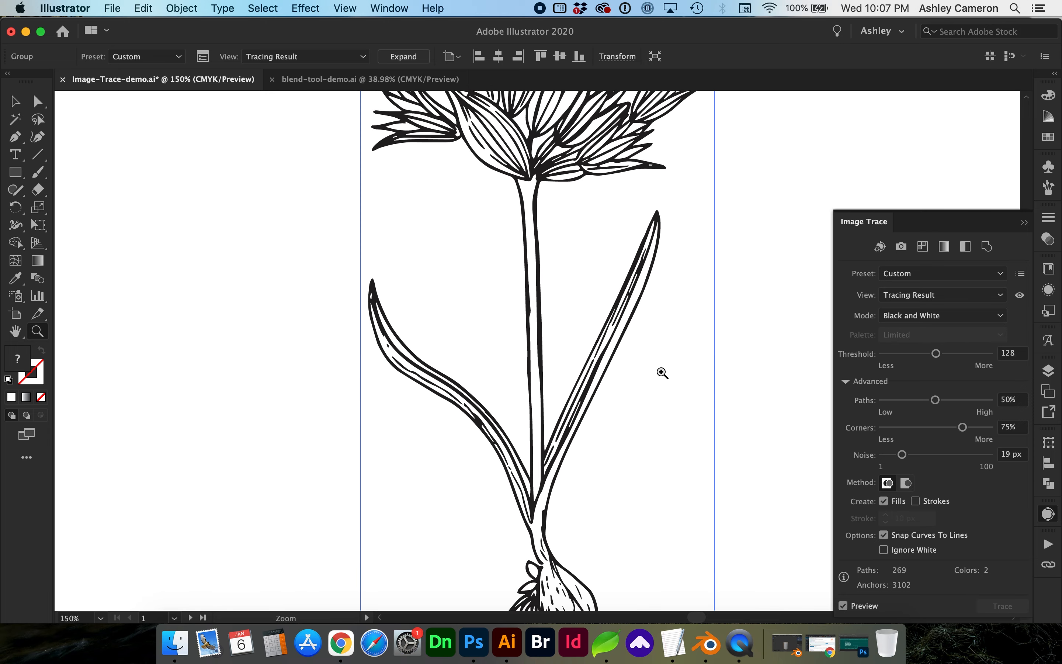
Try the trace's Paths at 87% and 94%, and settle on 61%
scroll(661, 374, "up", 3)
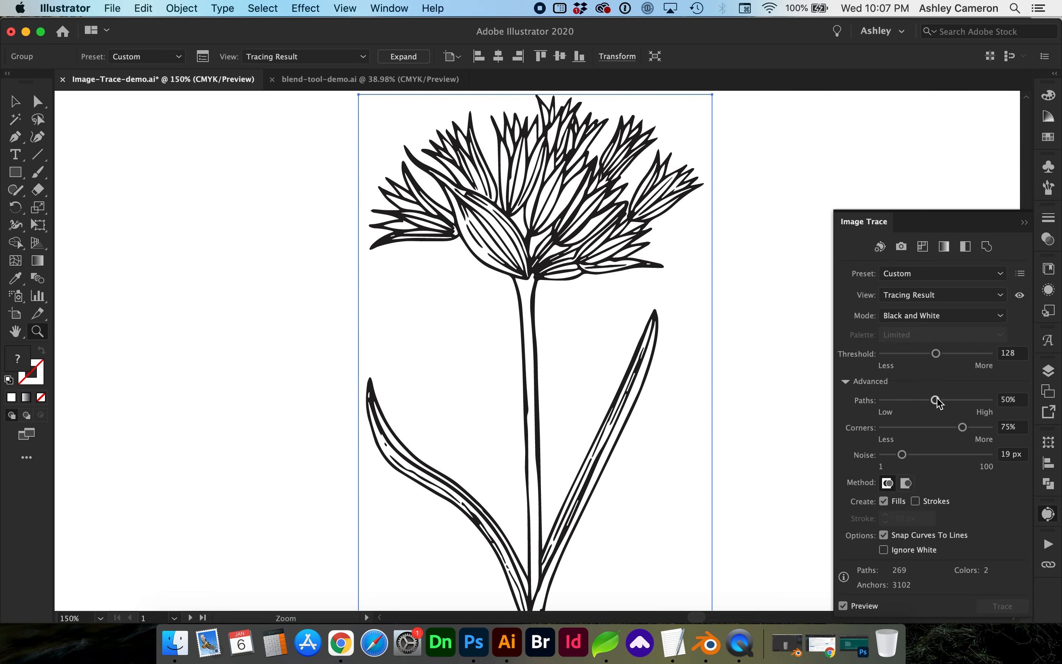
left_click_drag(936, 401, 976, 401)
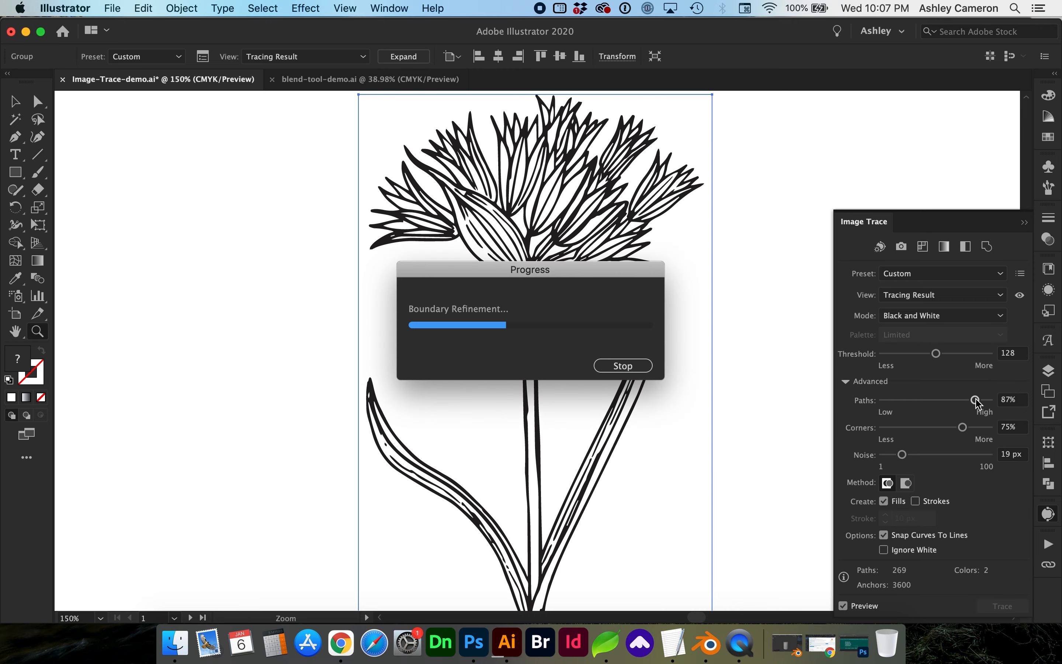
left_click_drag(976, 401, 983, 401)
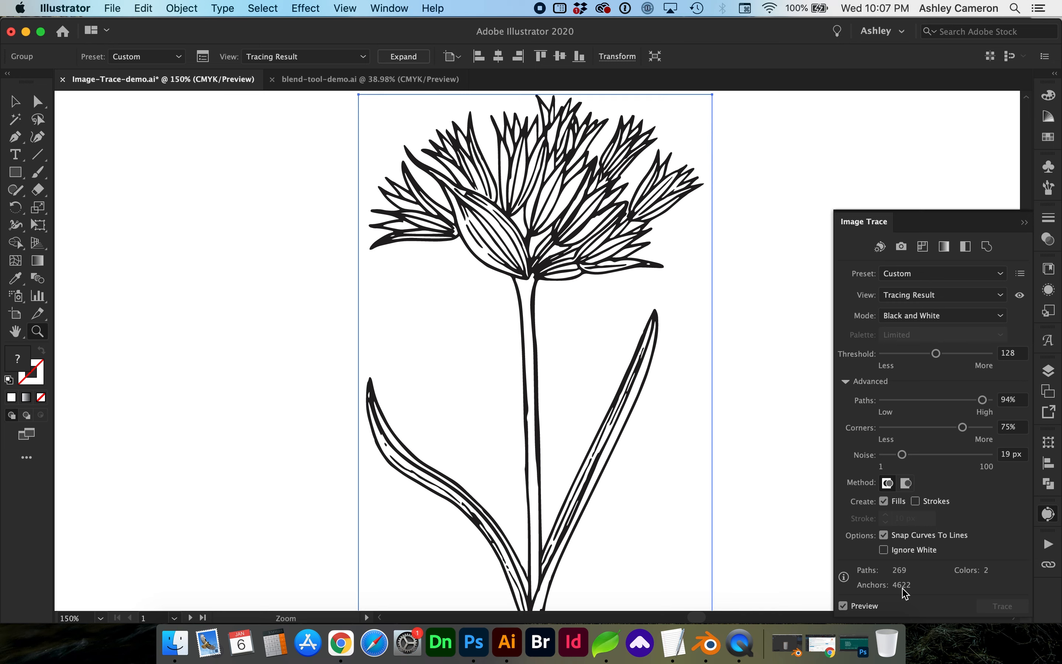
left_click(947, 400)
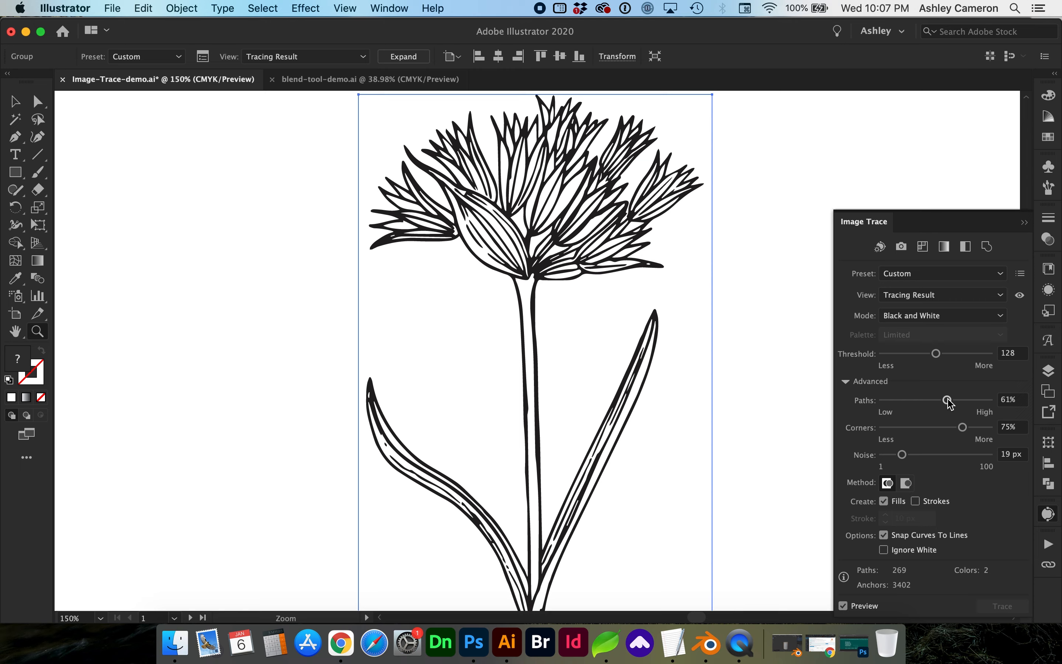
Set the trace's Paths to 67%, and try higher and lower Corners values before settling on 90%
left_click_drag(949, 403, 956, 400)
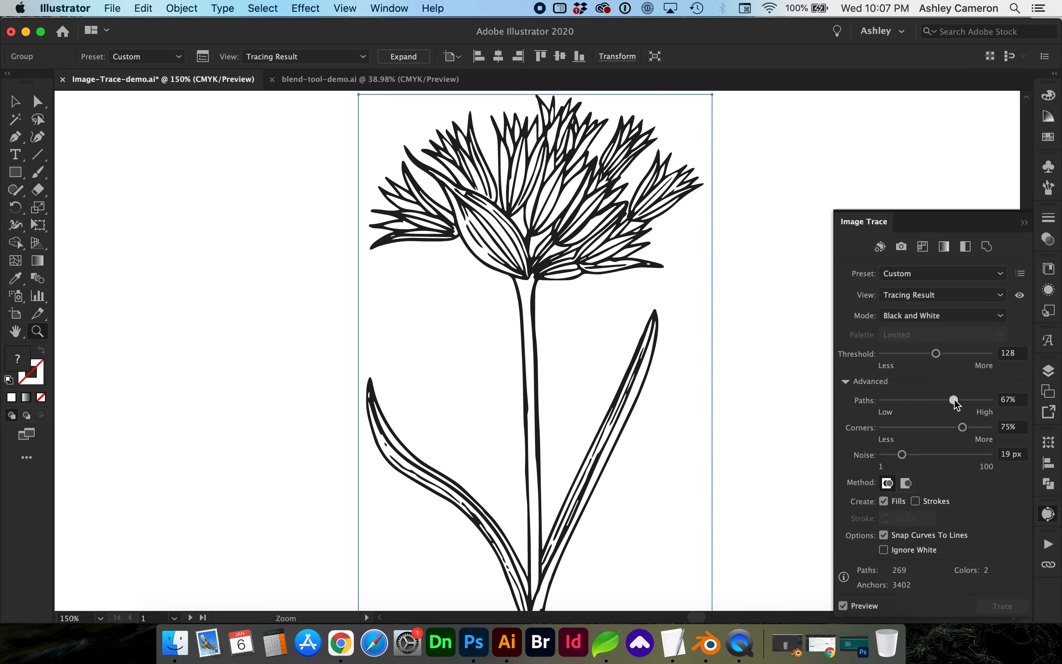
left_click(982, 432)
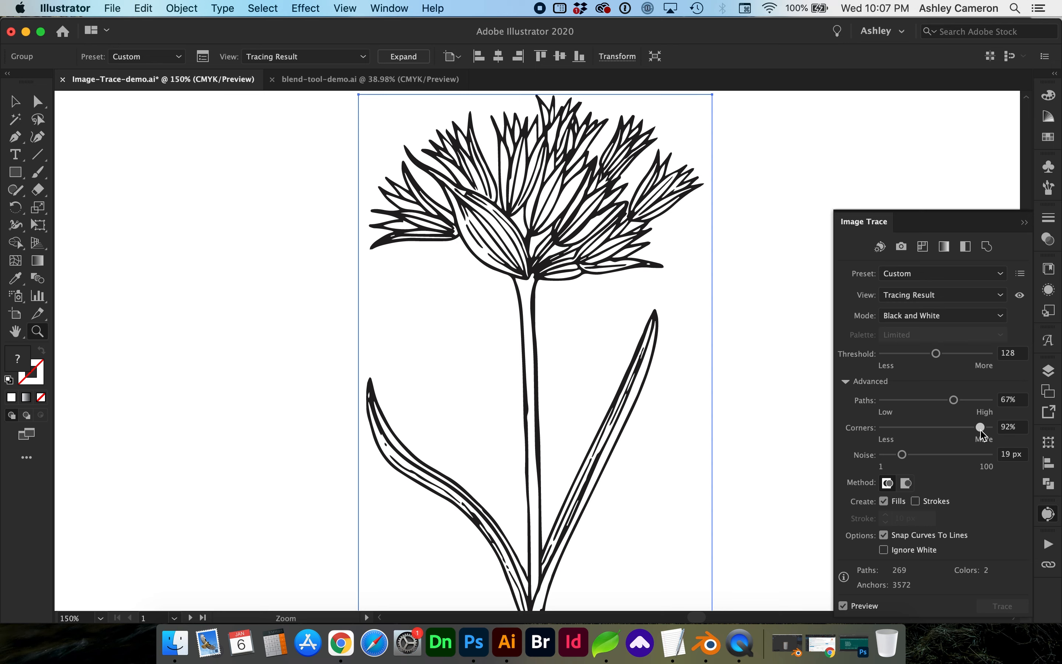
left_click_drag(981, 434, 946, 434)
left_click_drag(945, 433, 979, 432)
Try the trace's Threshold at 54 and settle on 140, and preview Ignore White but leave it off
left_click_drag(934, 356, 907, 357)
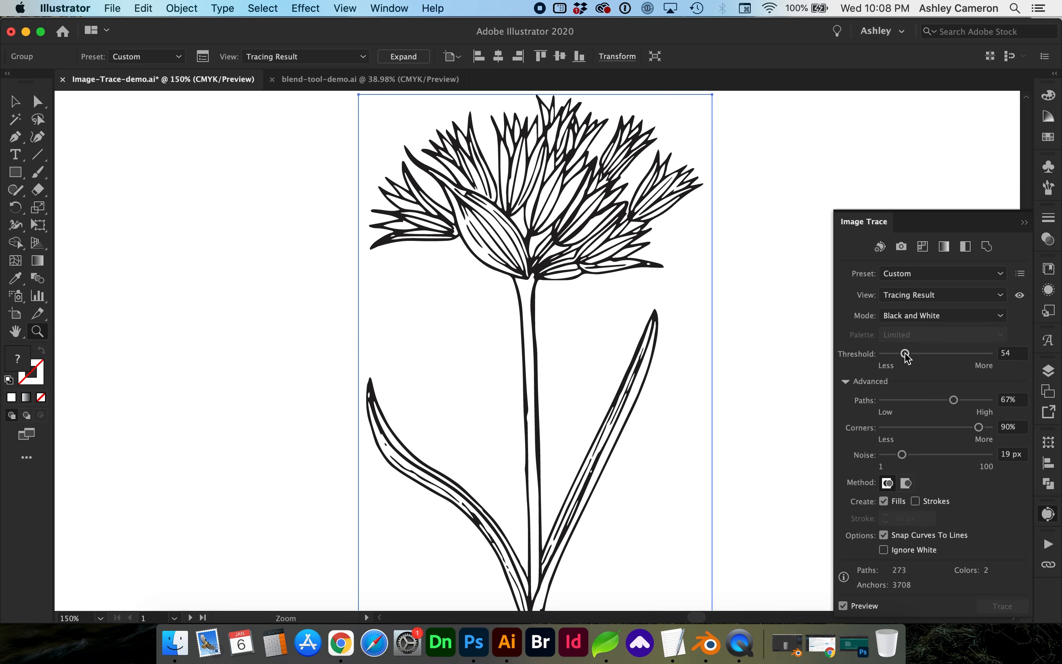
left_click_drag(906, 357, 941, 356)
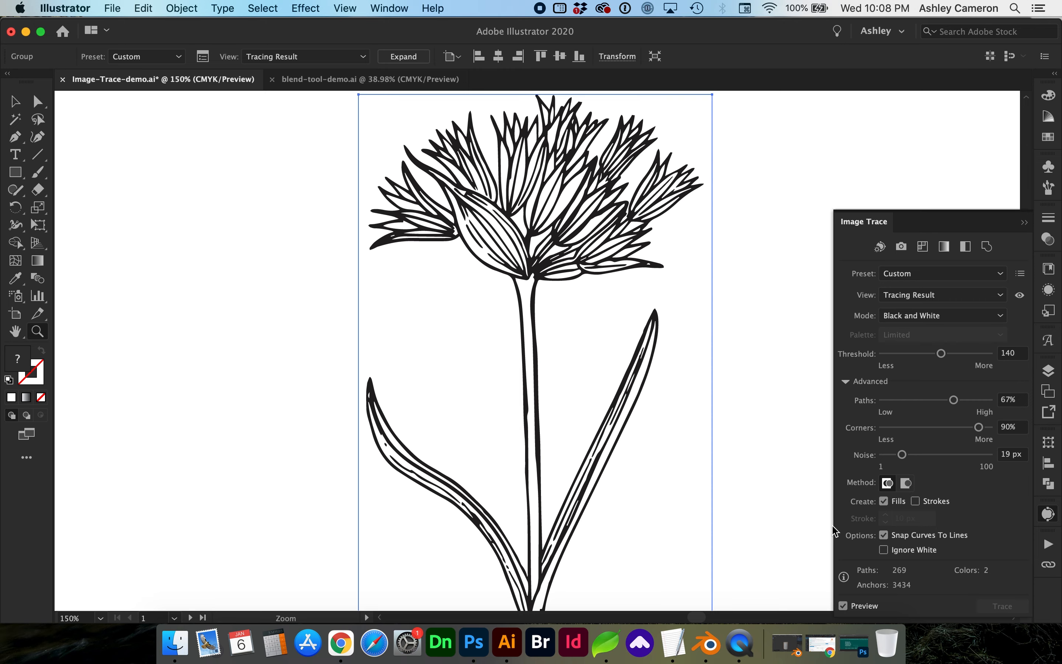
left_click(884, 549)
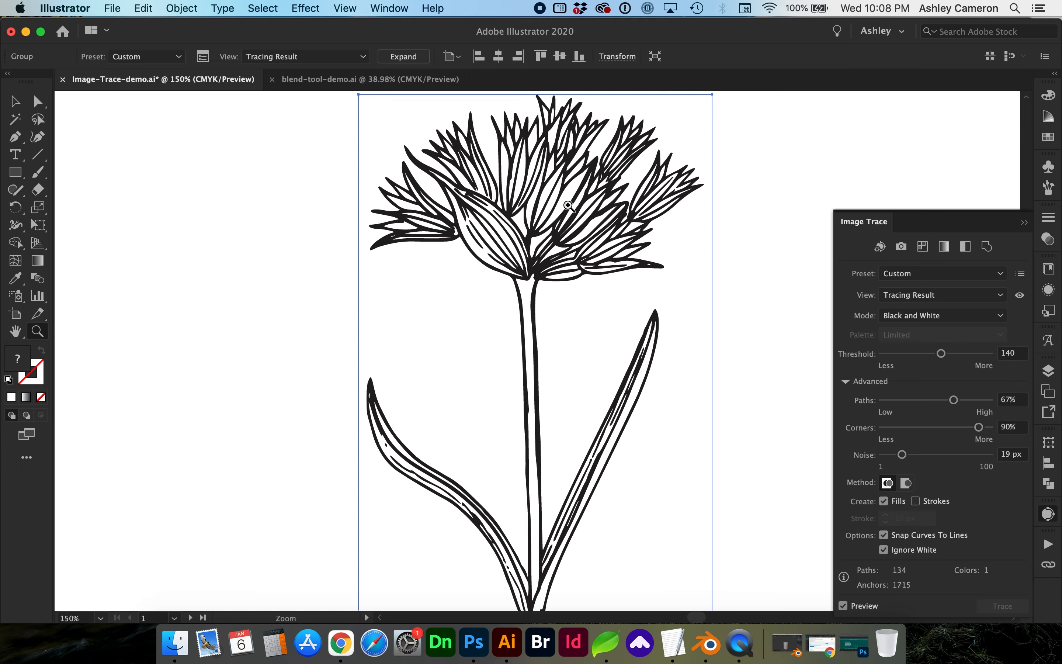
left_click(883, 550)
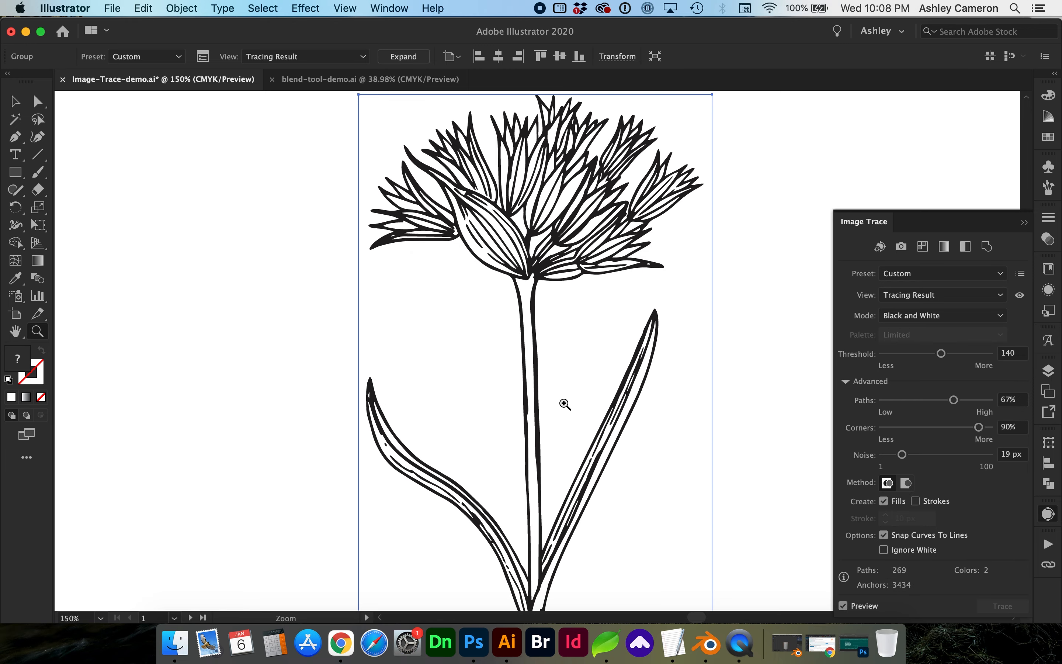
Expand the tracing into editable paths and isolate the nested group that holds the white background shapes
key("super+0")
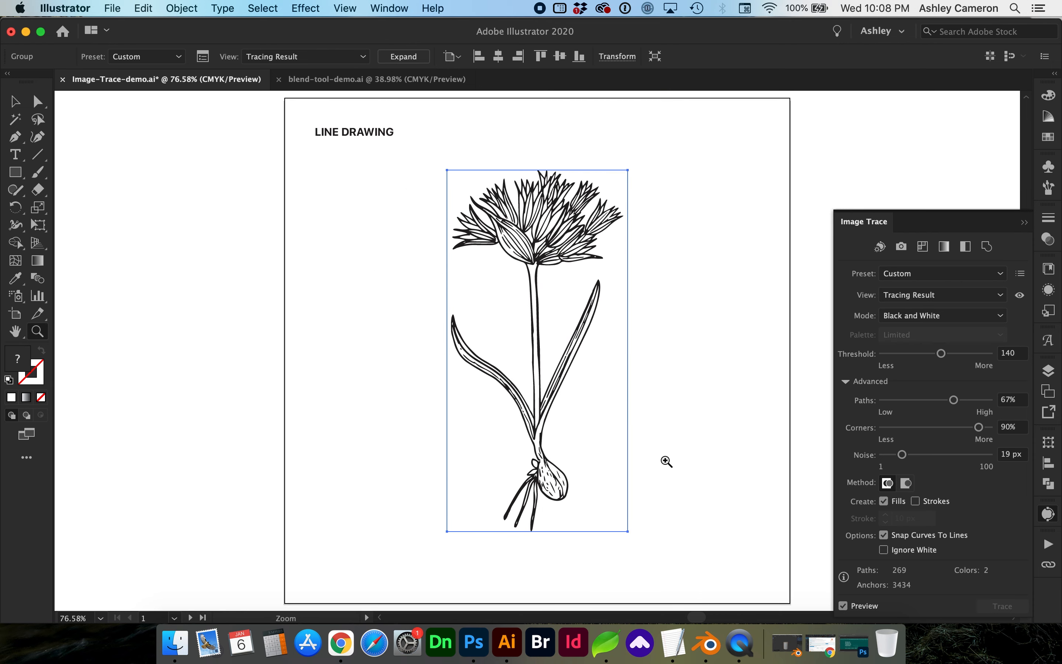
left_click(403, 57)
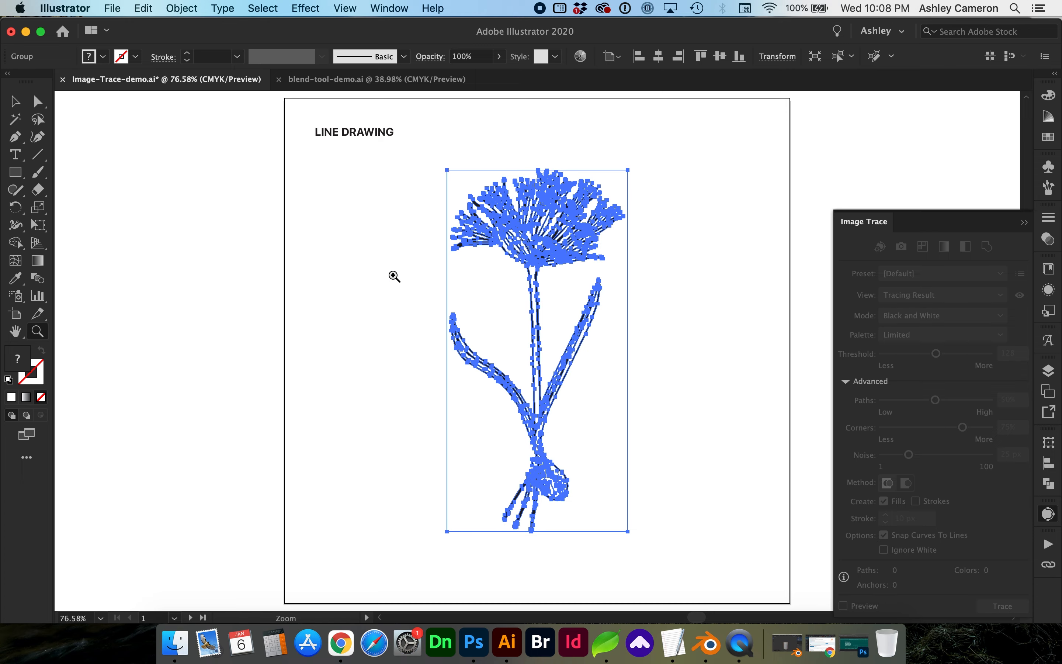
key("v")
double_click(597, 357)
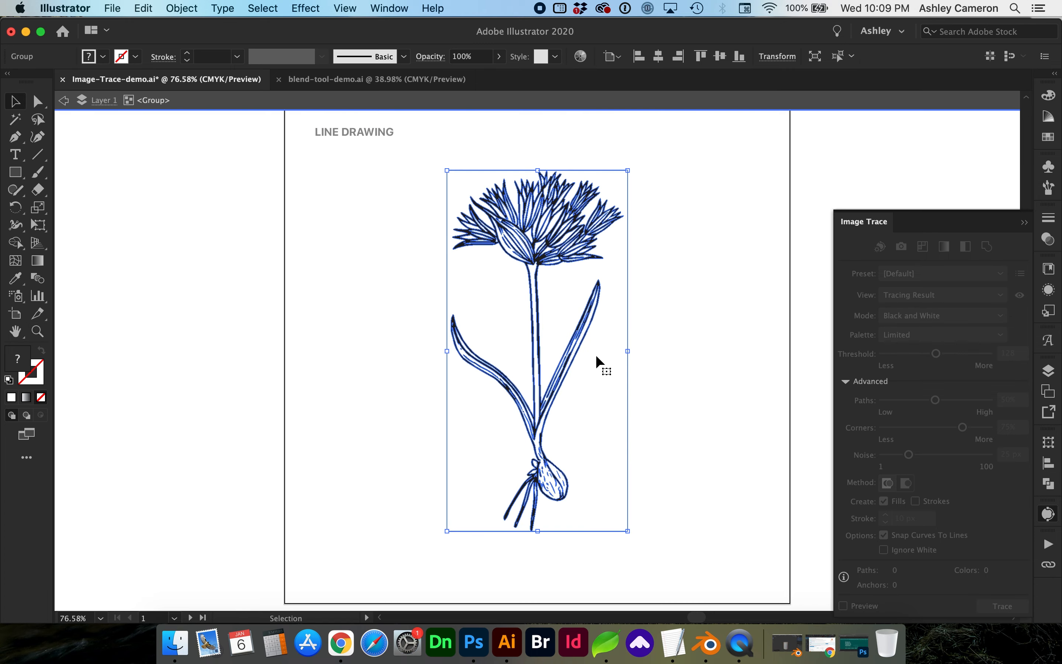
left_click(617, 355)
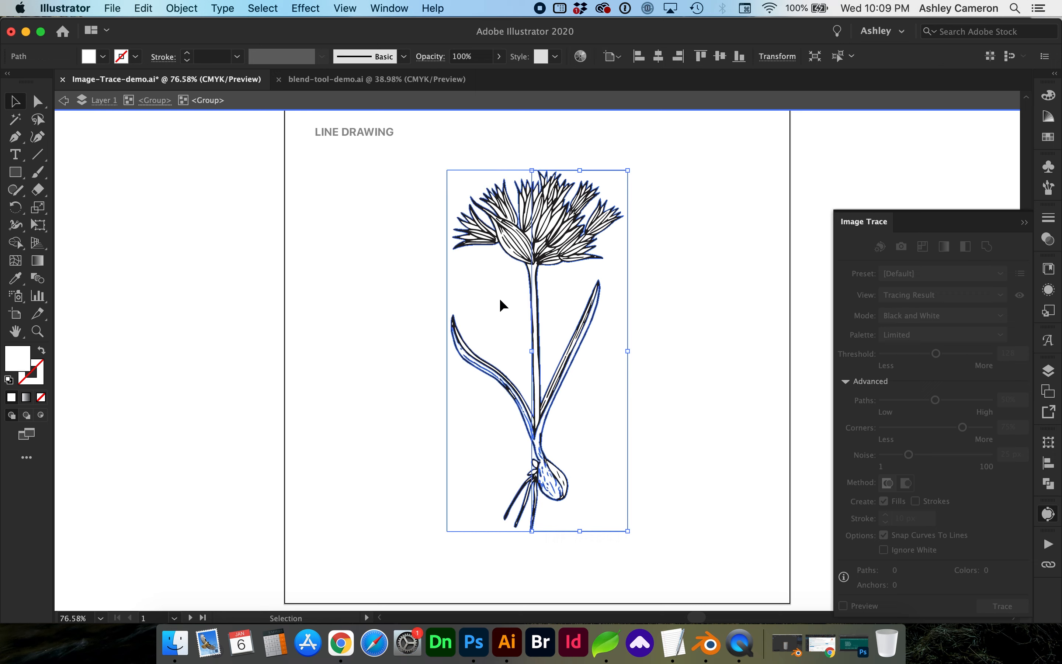
Fill both halves of the white background around the flower with blue and examine which areas they cover
left_click(478, 286, "shift")
left_click(479, 286, "shift")
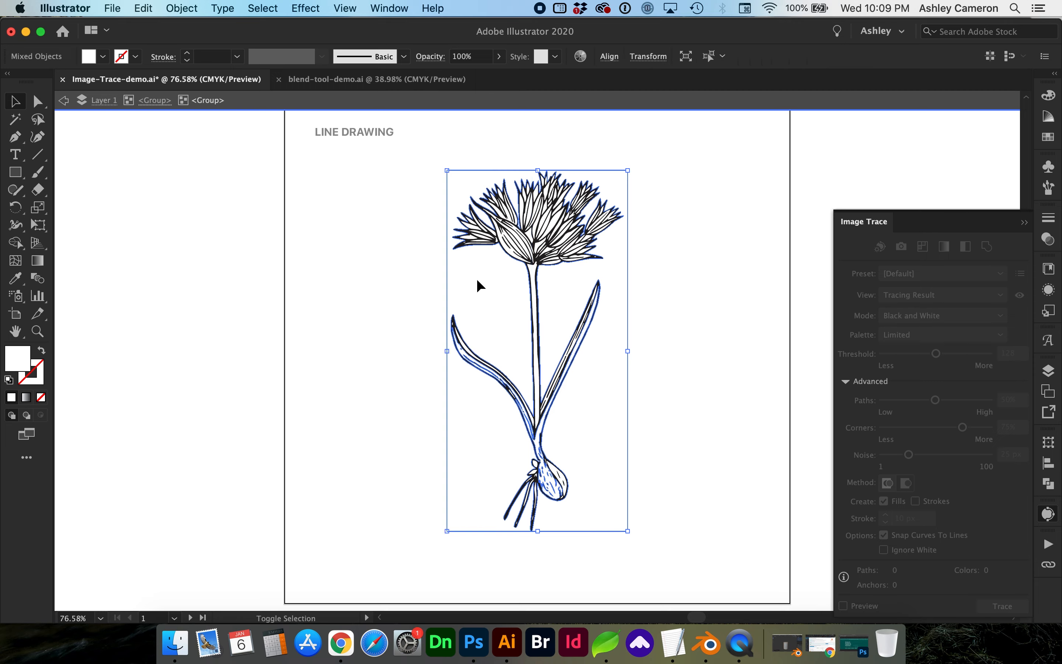
left_click(1050, 137)
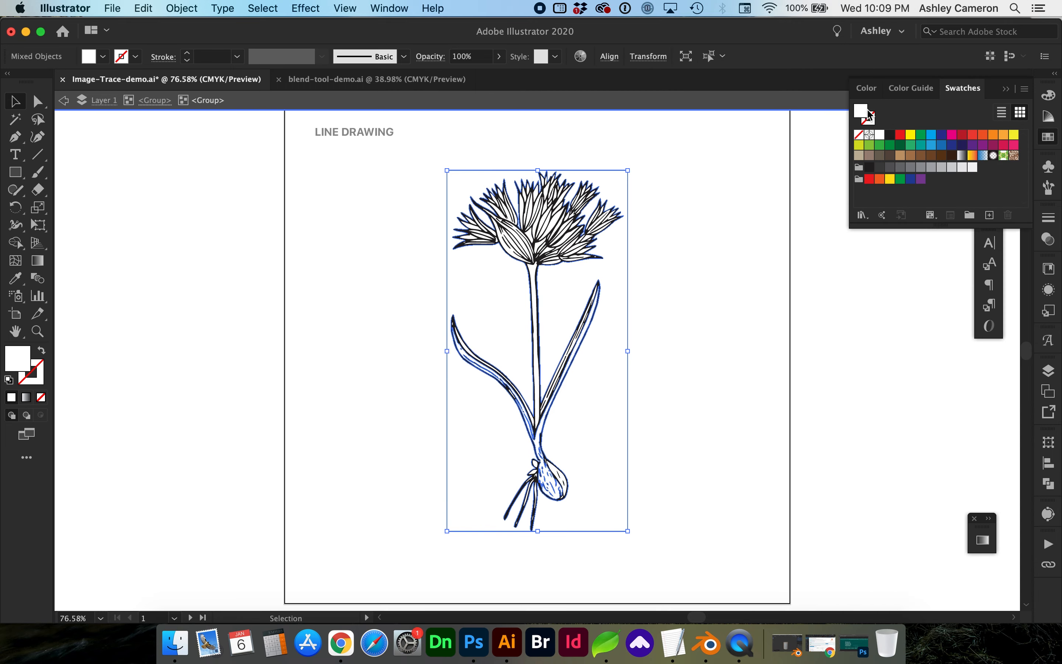
left_click(930, 145)
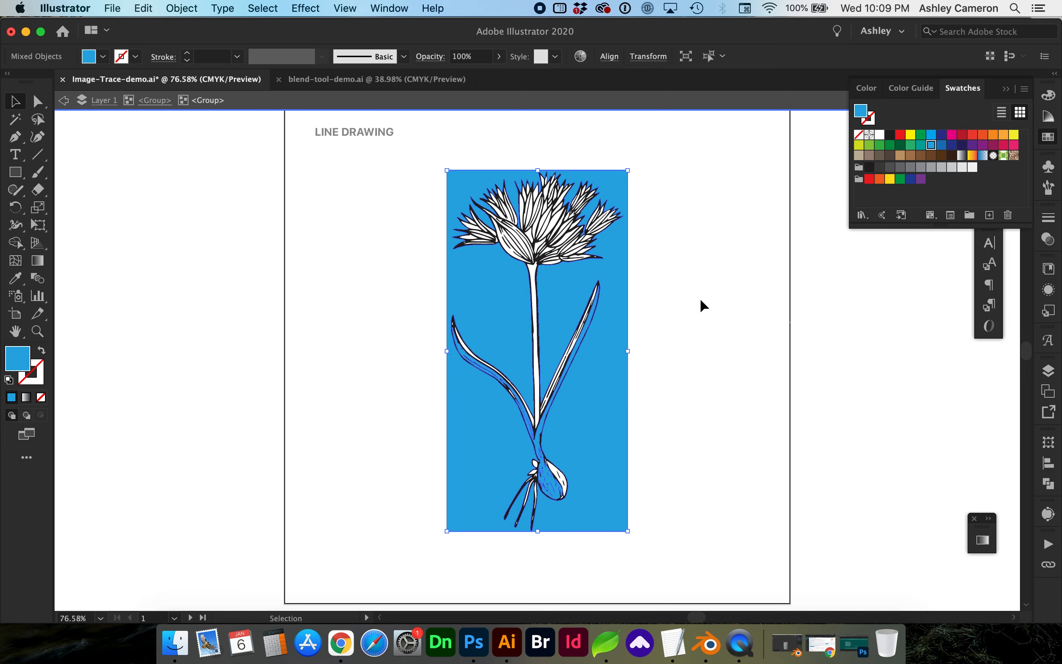
left_click(678, 332)
key("z")
left_click_drag(387, 249, 663, 568)
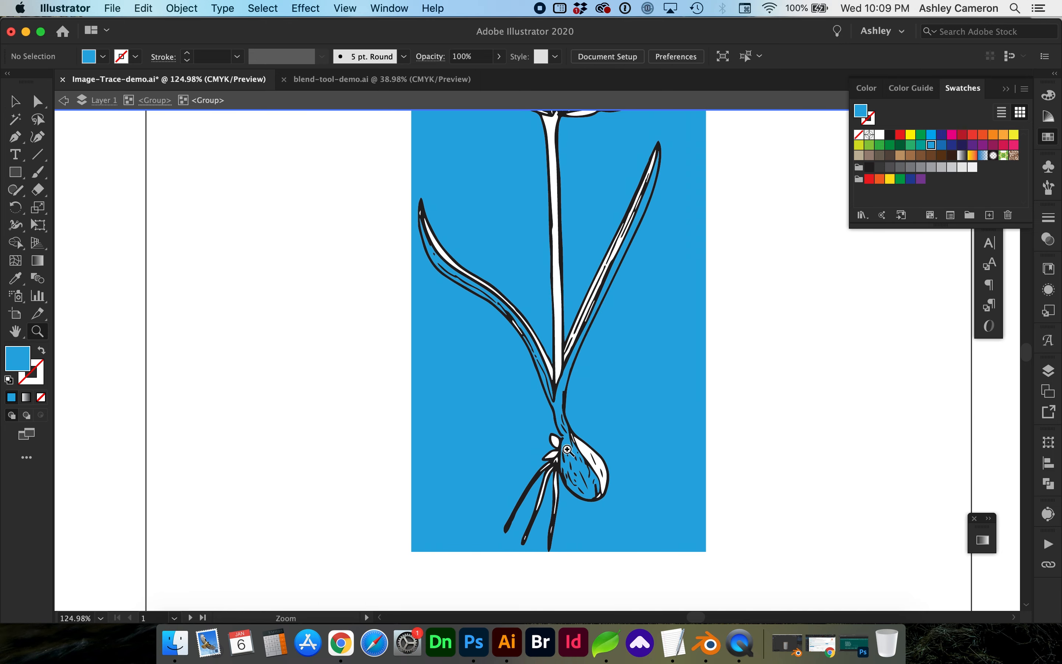
scroll(600, 450, "up", 5)
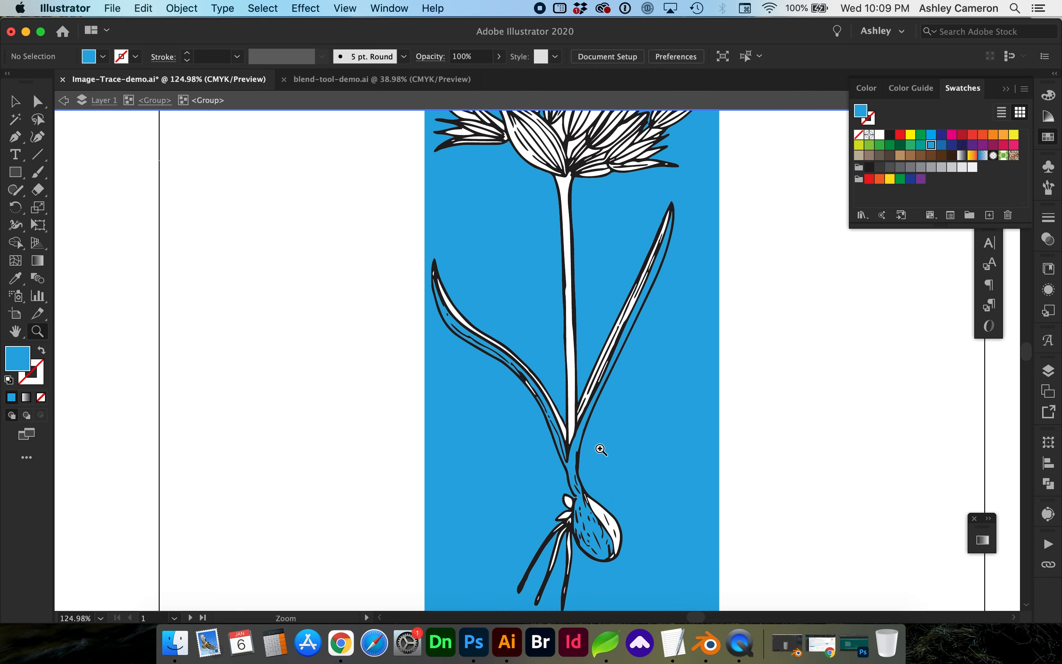
Delete both blue background shapes around the flower
key("v")
left_click(639, 429)
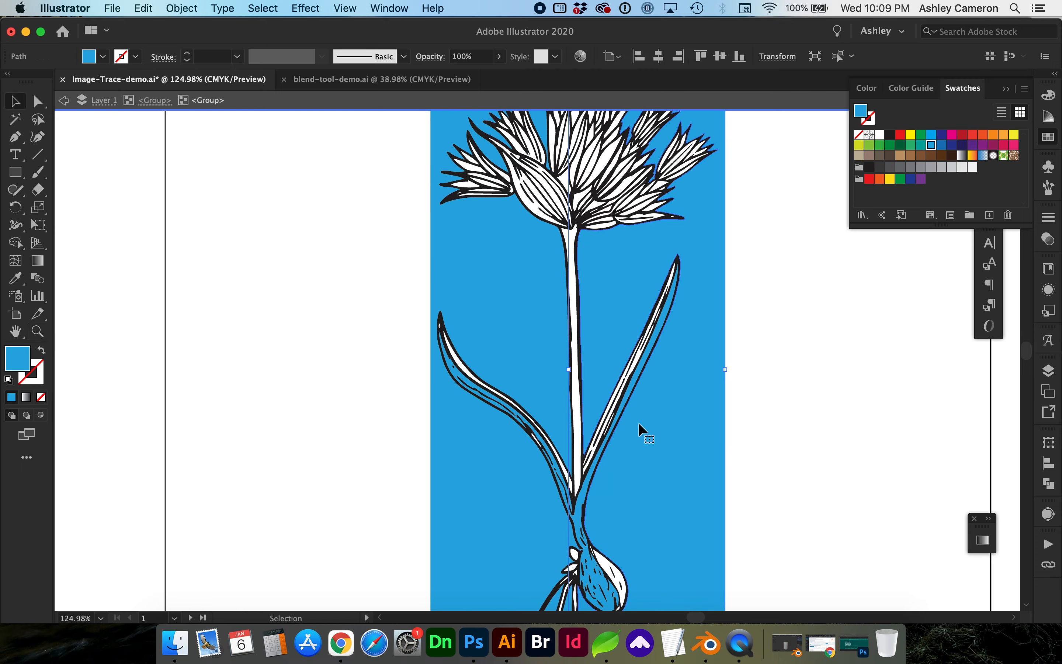
left_click(503, 309, "shift")
key("Delete")
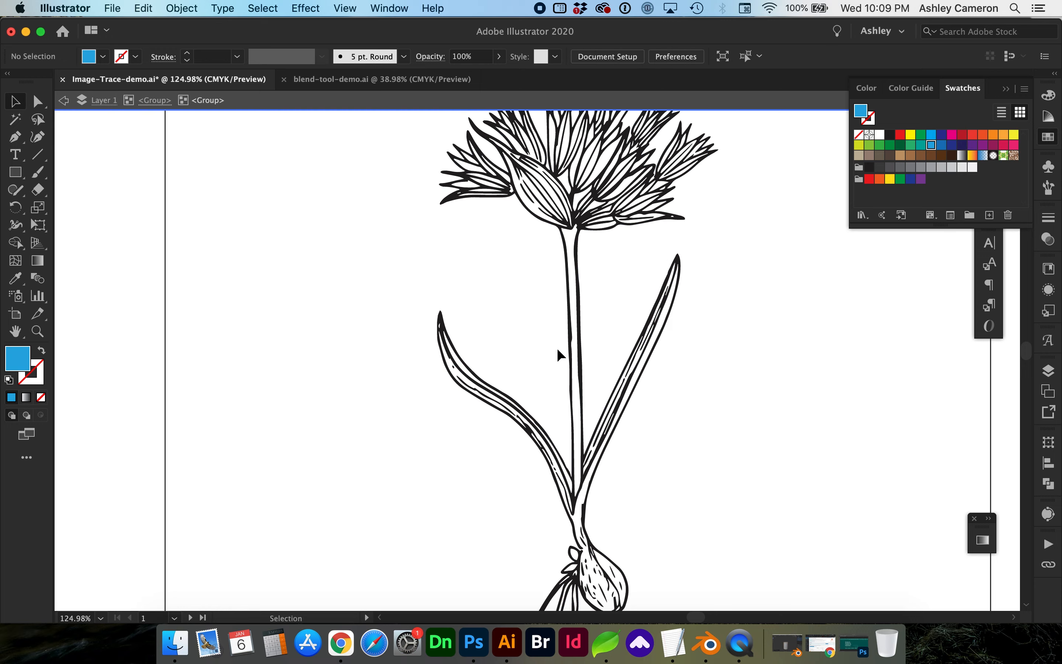
Fill the white shapes inside the flower head and stem, without the black outline, with red C=0 M=90 Y=85 K=0
scroll(591, 391, "up", 3)
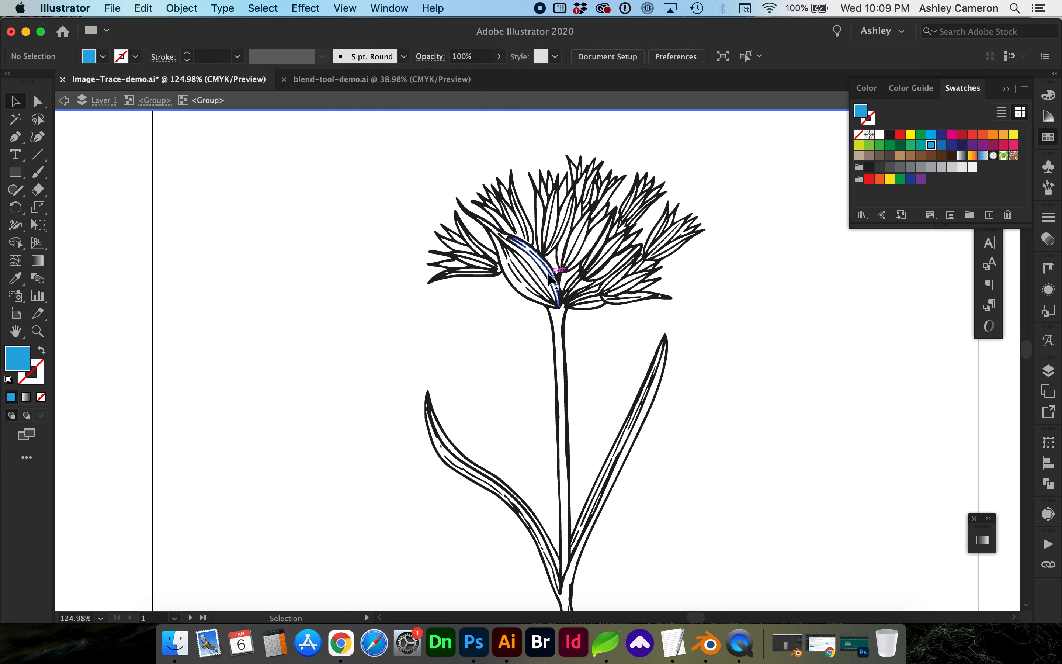
left_click(543, 279)
left_click_drag(387, 143, 746, 326)
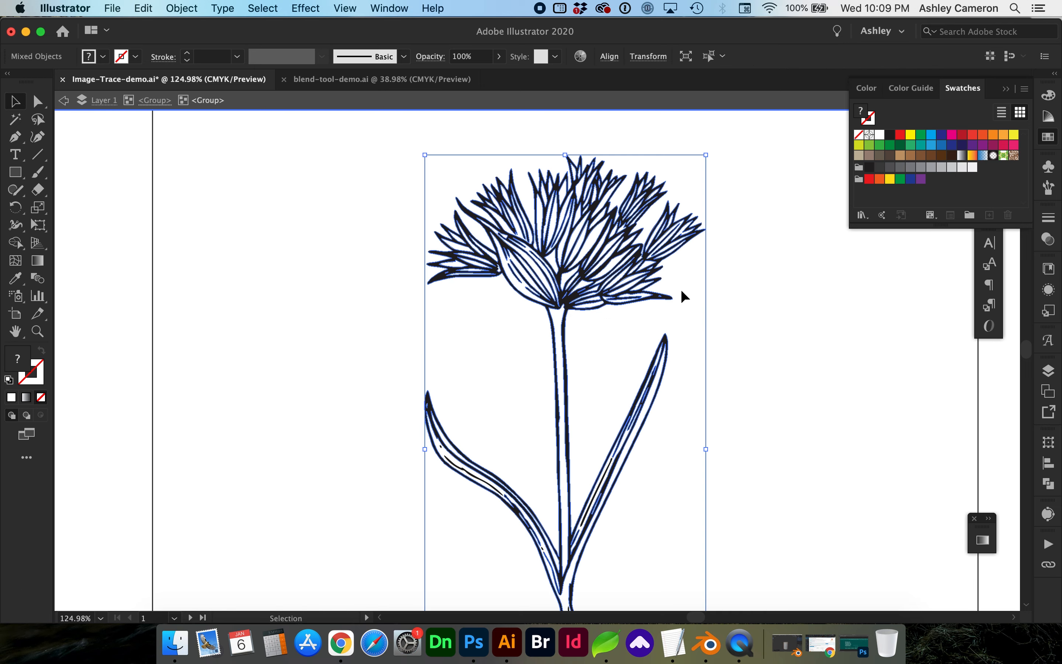
left_click(670, 300, "shift")
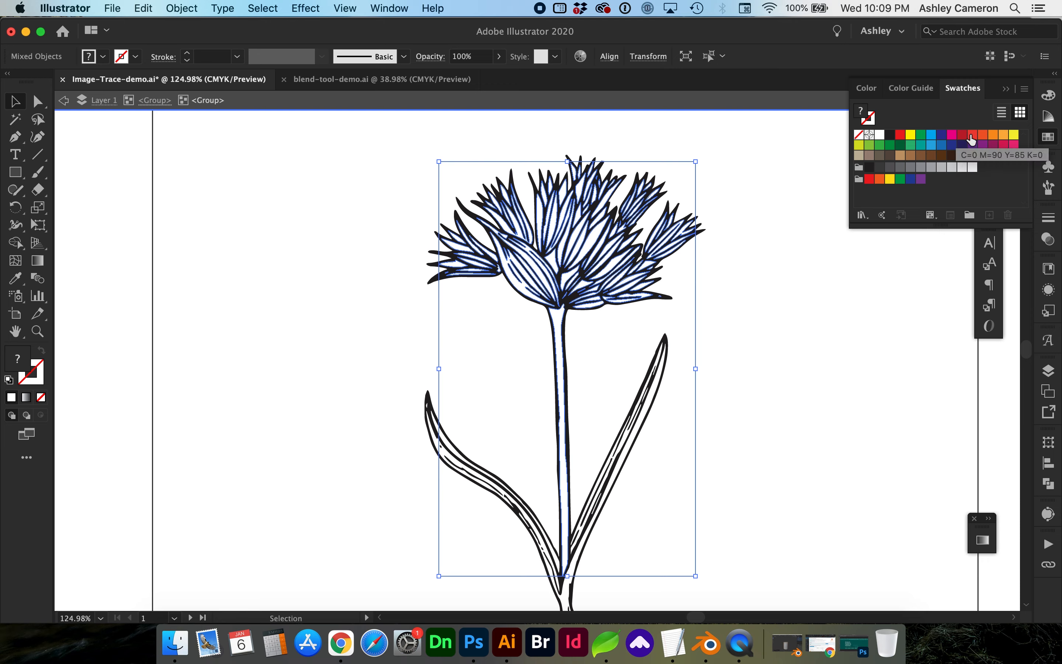
left_click(971, 135)
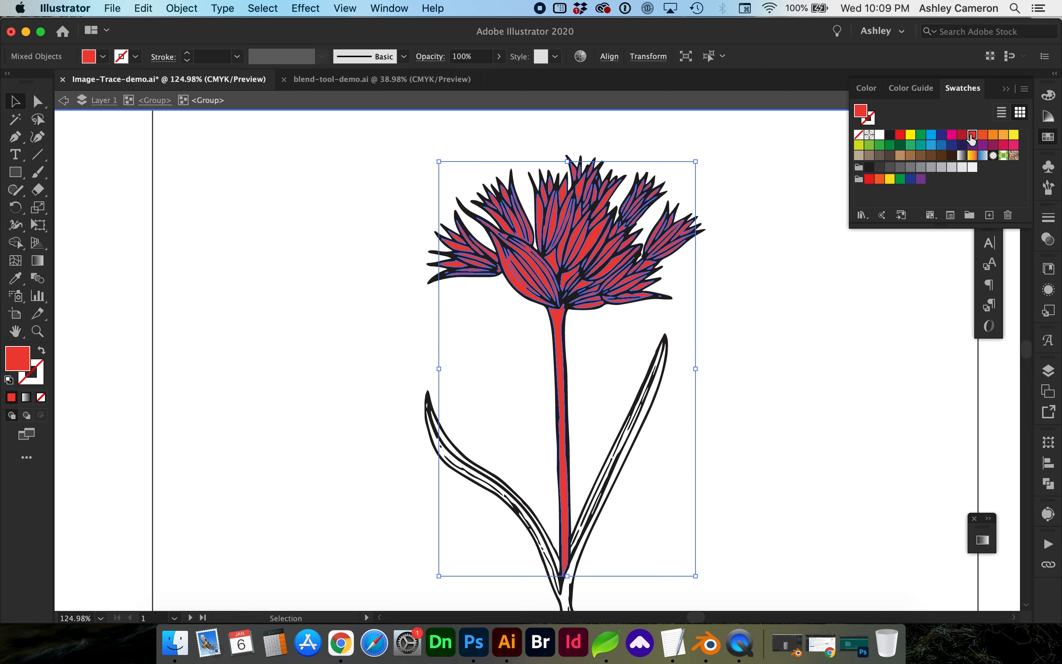
left_click(770, 385)
Recolor the stem's inner shape with a green swatch and leave isolation mode
scroll(675, 367, "down", 1)
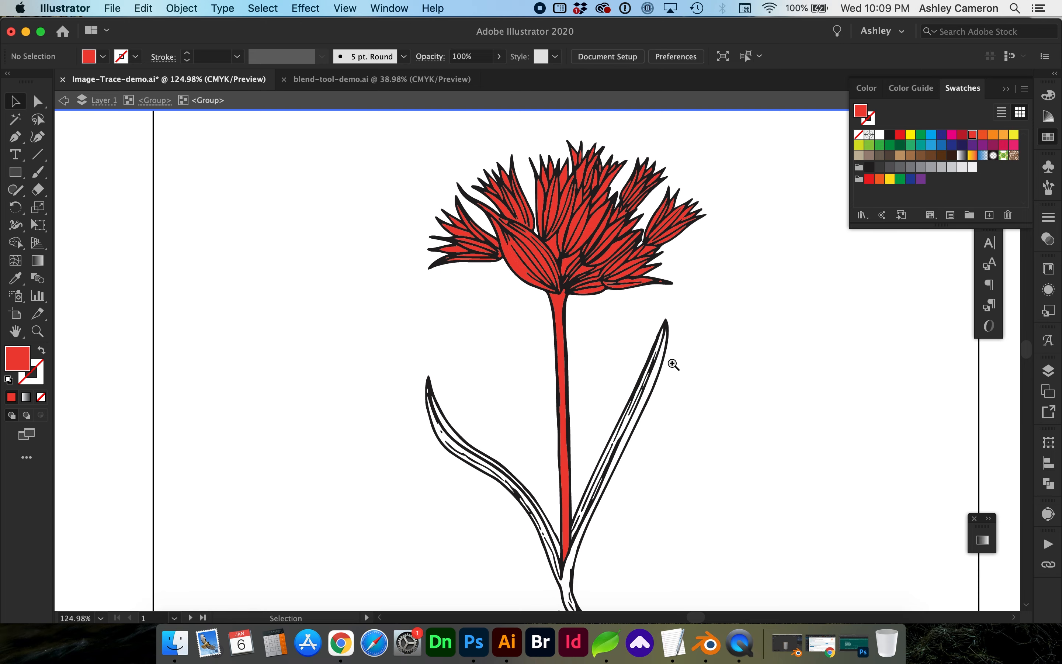
key("z")
left_click_drag(519, 272, 620, 348)
key("v")
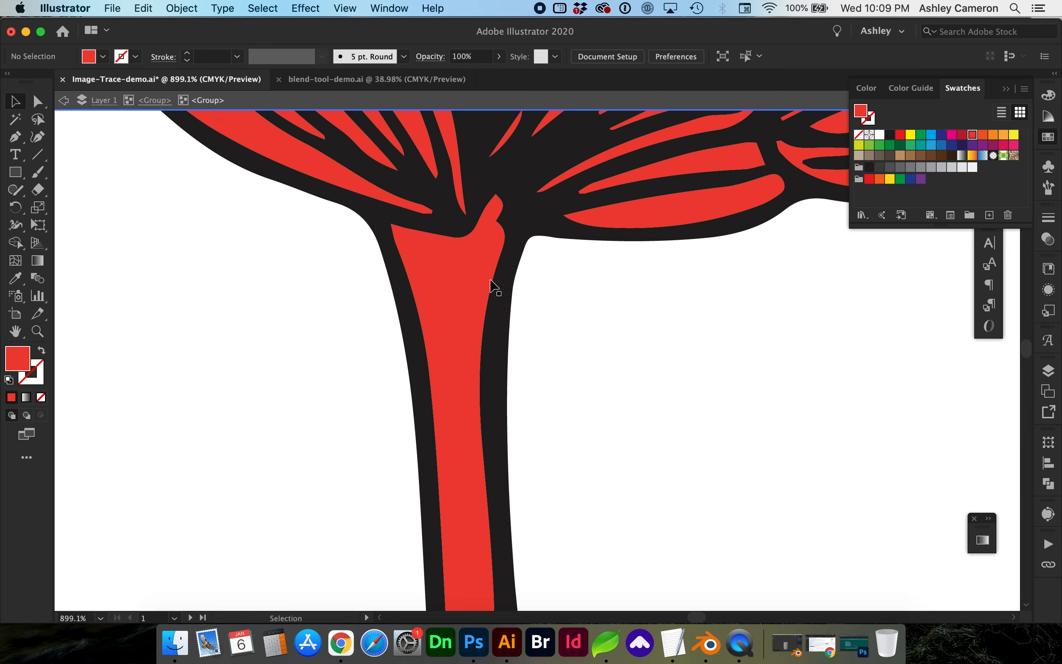
left_click(467, 282)
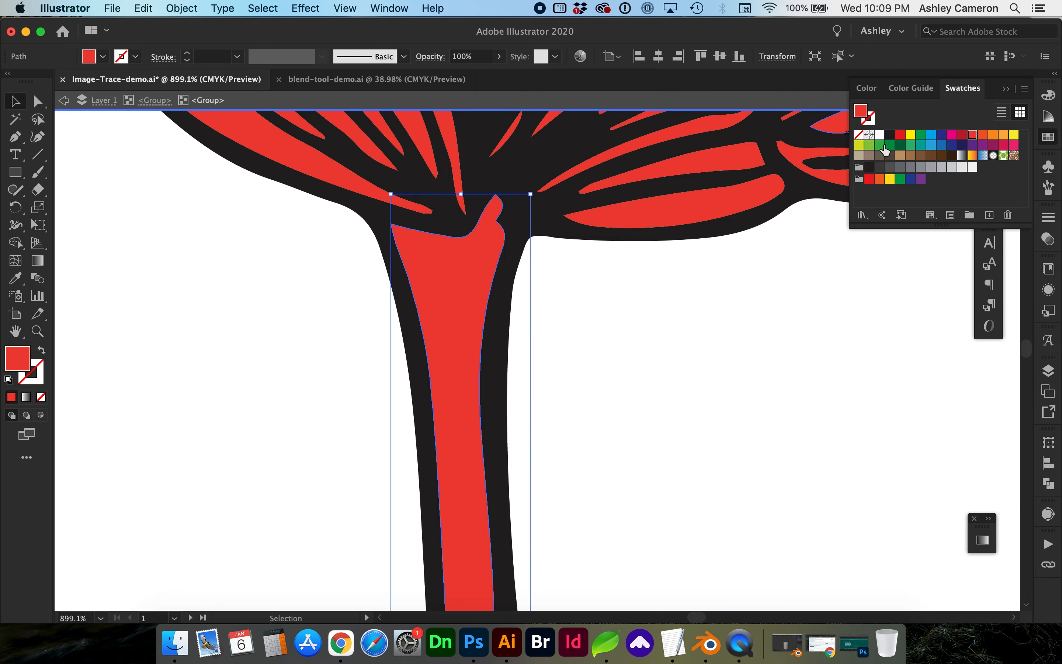
left_click(879, 145)
key("super+minus")
key("super+minus")
key("super+minus")
key("super+minus")
key("super+minus")
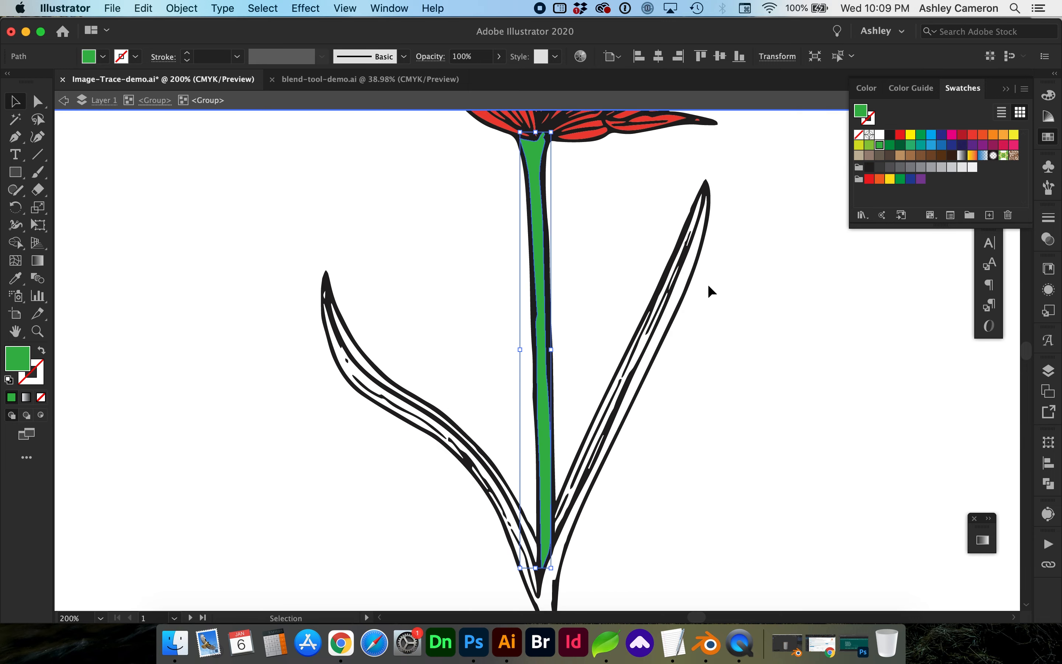
left_click(708, 291)
With the Group Selection tool, select white shapes in both leaves and the bulb, and apply the stem's green using the Eyedropper
left_click(39, 103)
left_click(39, 106)
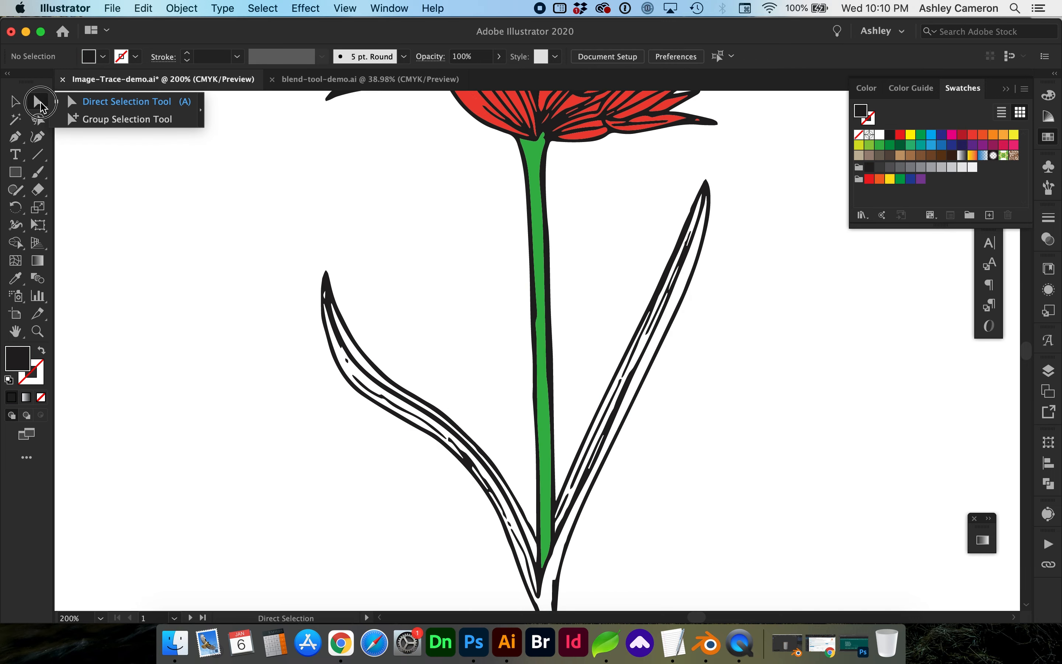
left_click(74, 126)
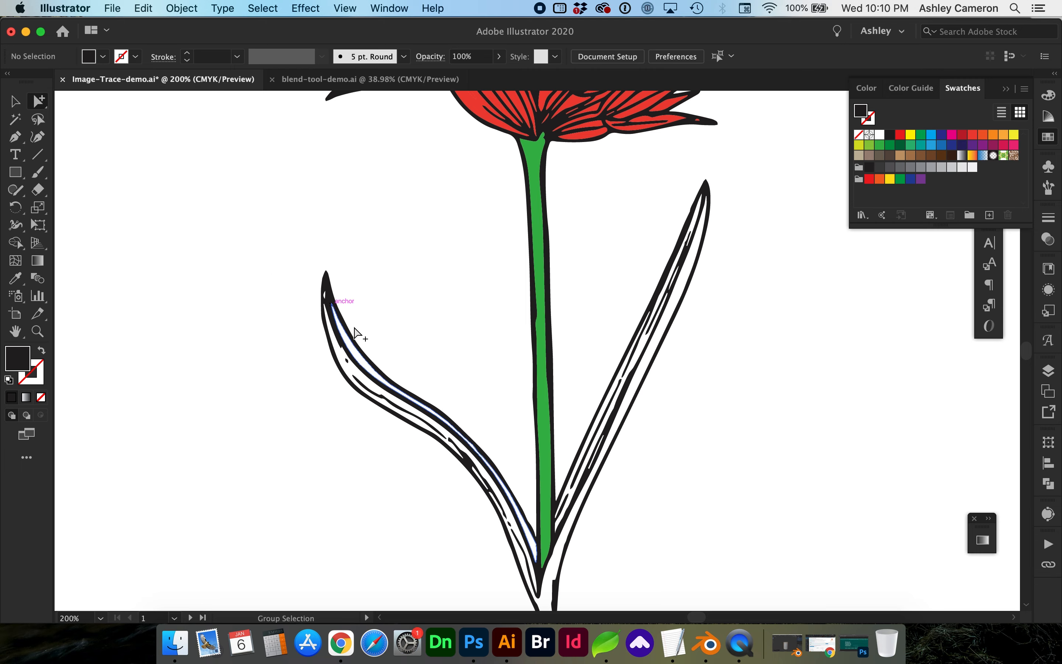
left_click(355, 353)
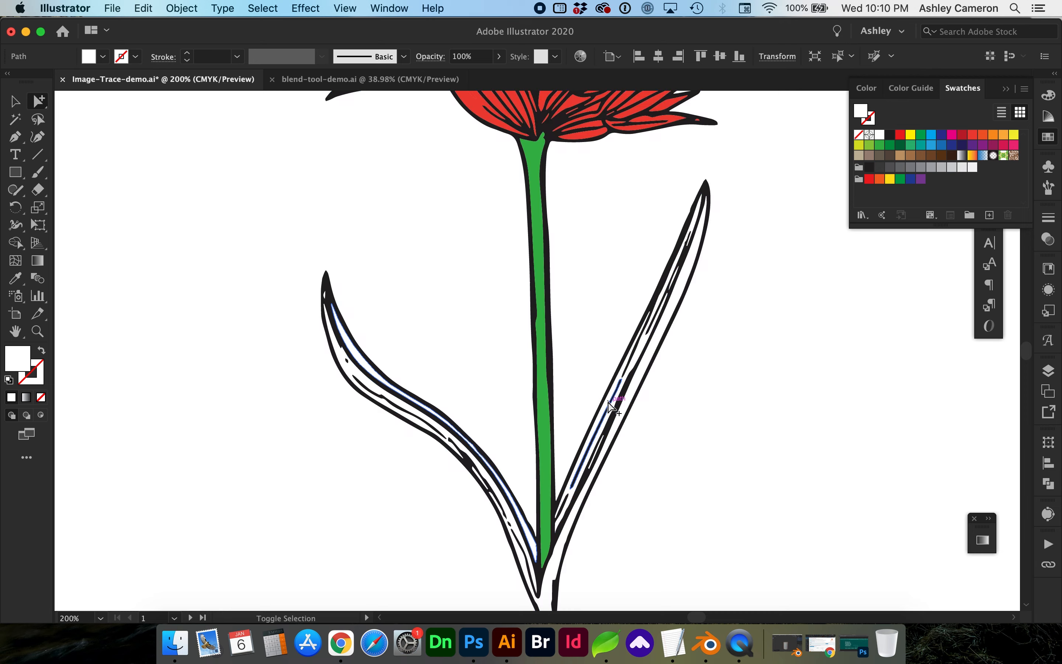
left_click(625, 375, "shift")
scroll(720, 362, "down", 5)
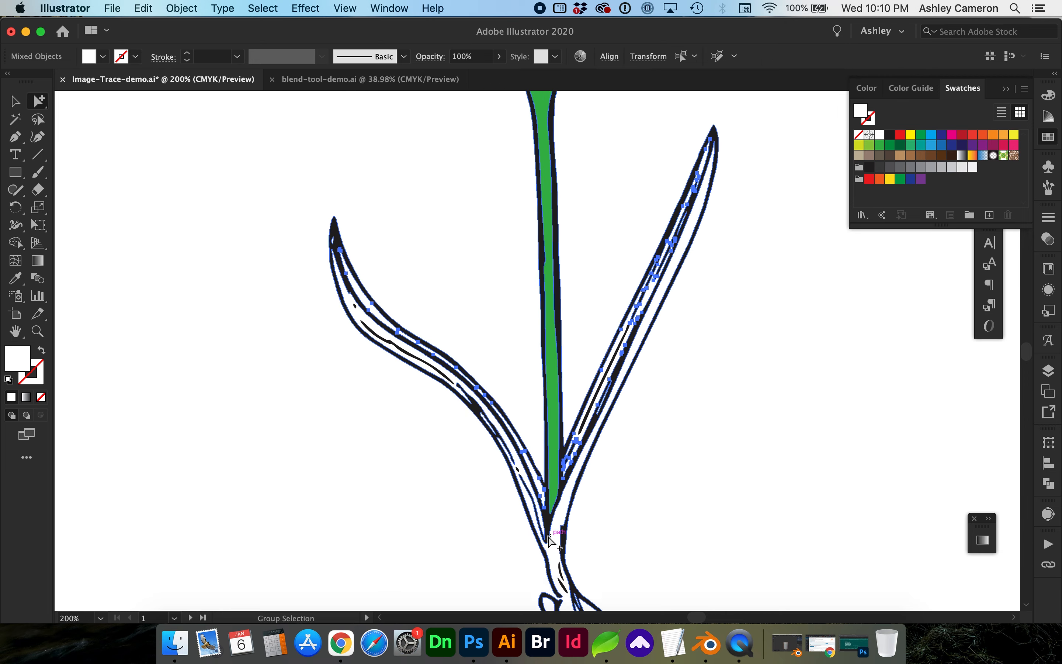
scroll(577, 566, "down", 3)
left_click(609, 511, "shift")
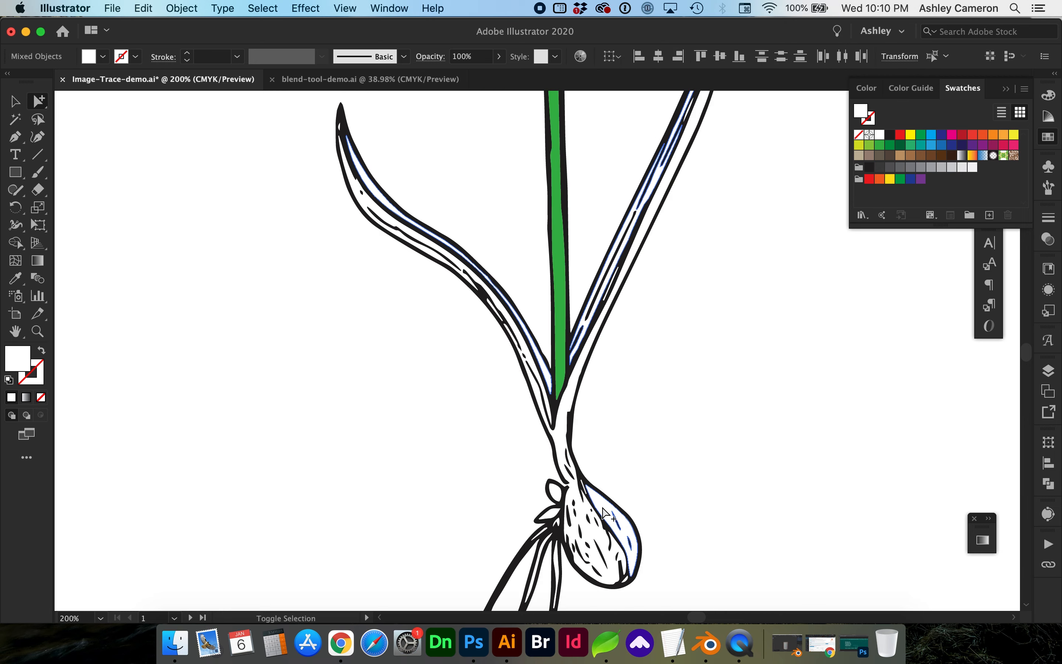
scroll(577, 480, "down", 4)
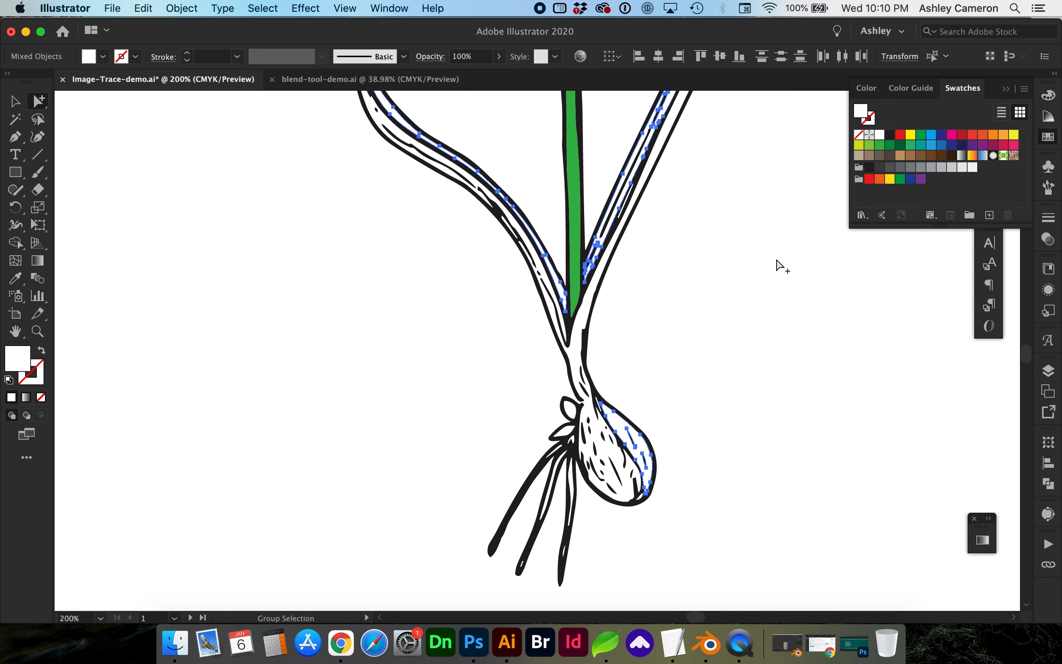
left_click(28, 277)
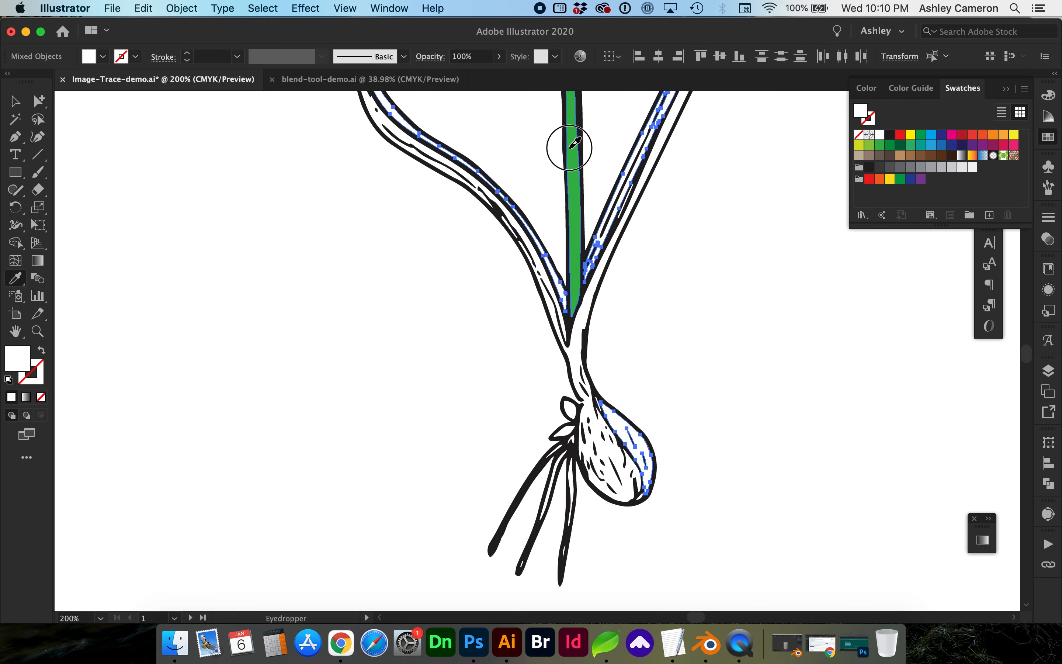
left_click(575, 143)
key("v")
left_click(682, 347)
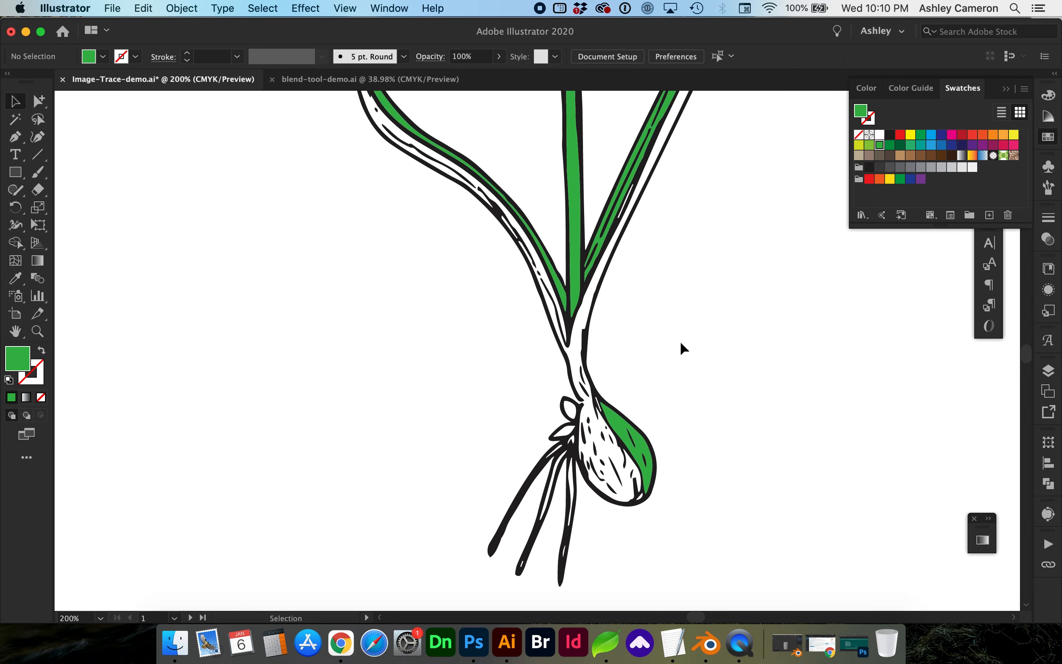
scroll(681, 344, "up", 3)
left_click(577, 447)
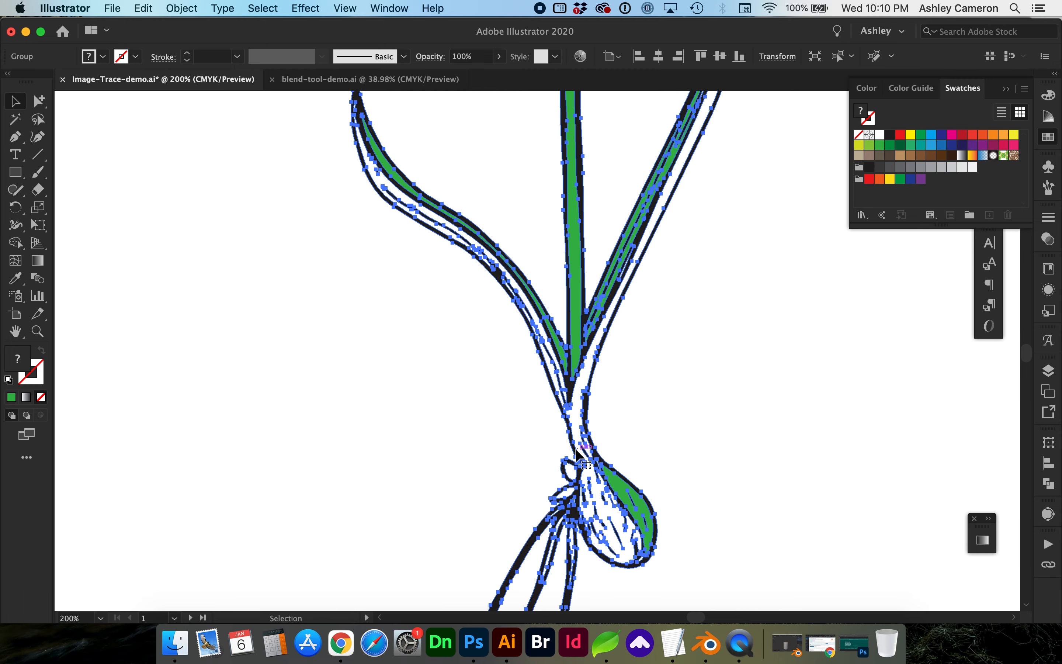
double_click(572, 446)
left_click(573, 447)
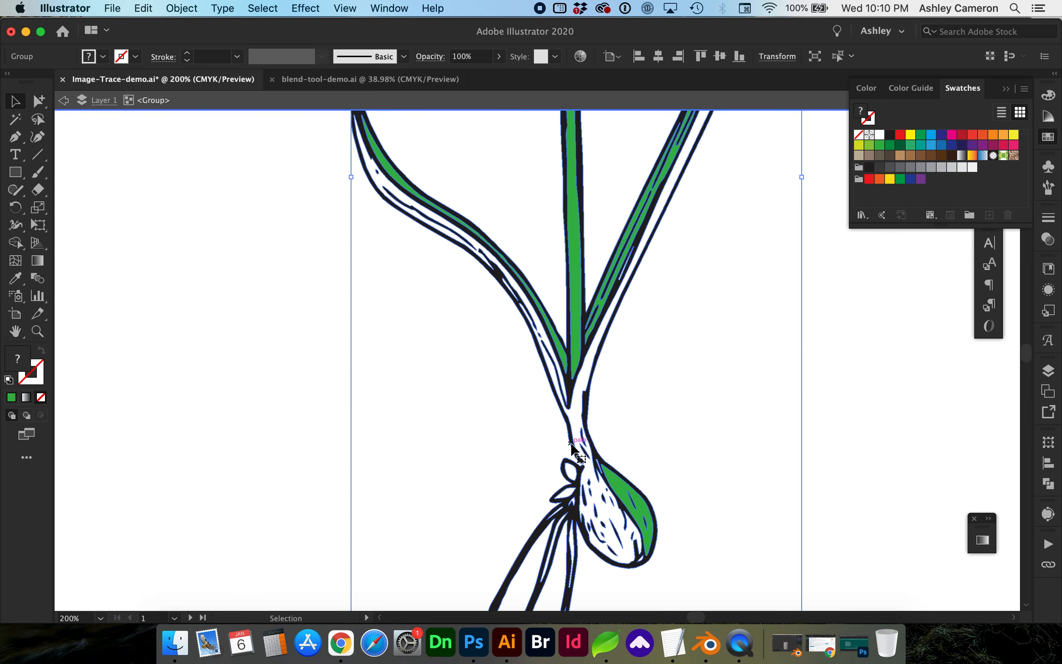
double_click(572, 447)
left_click(572, 447)
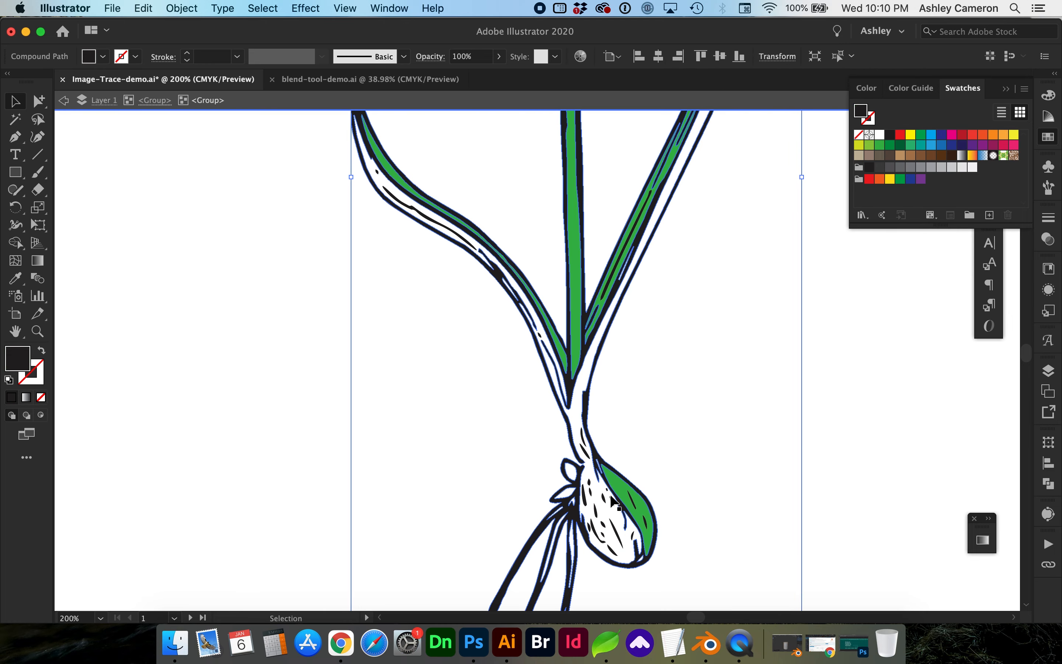
key("Escape")
Isolate the black outline's compound path and close the gap in its inner edge at the bulb's neck with the Pencil tool
key("z")
left_click_drag(533, 395, 666, 475)
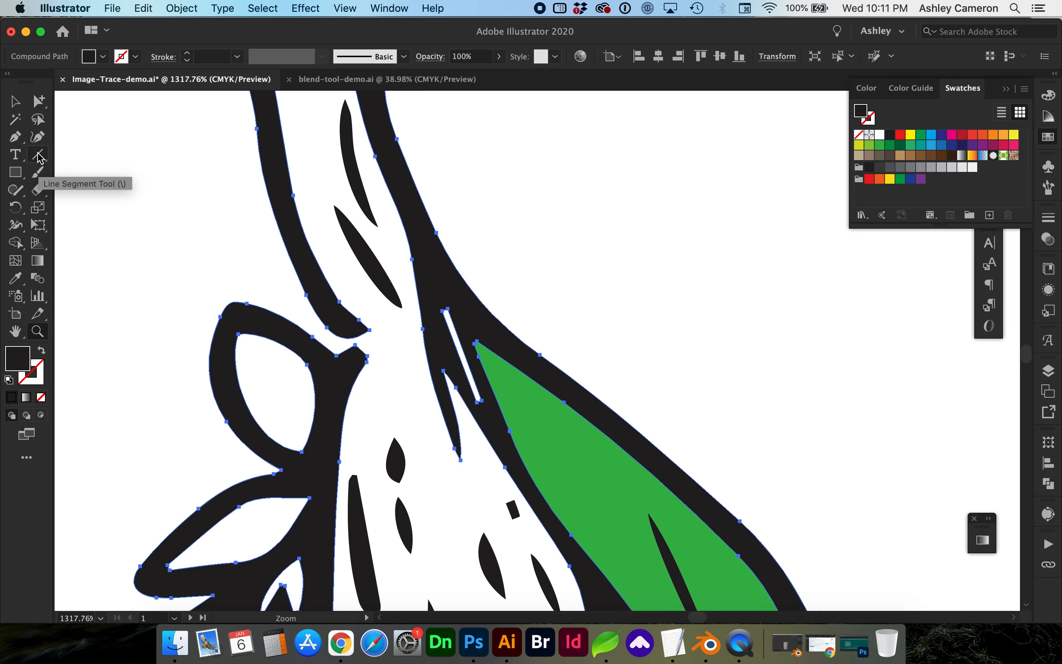
left_click(16, 198)
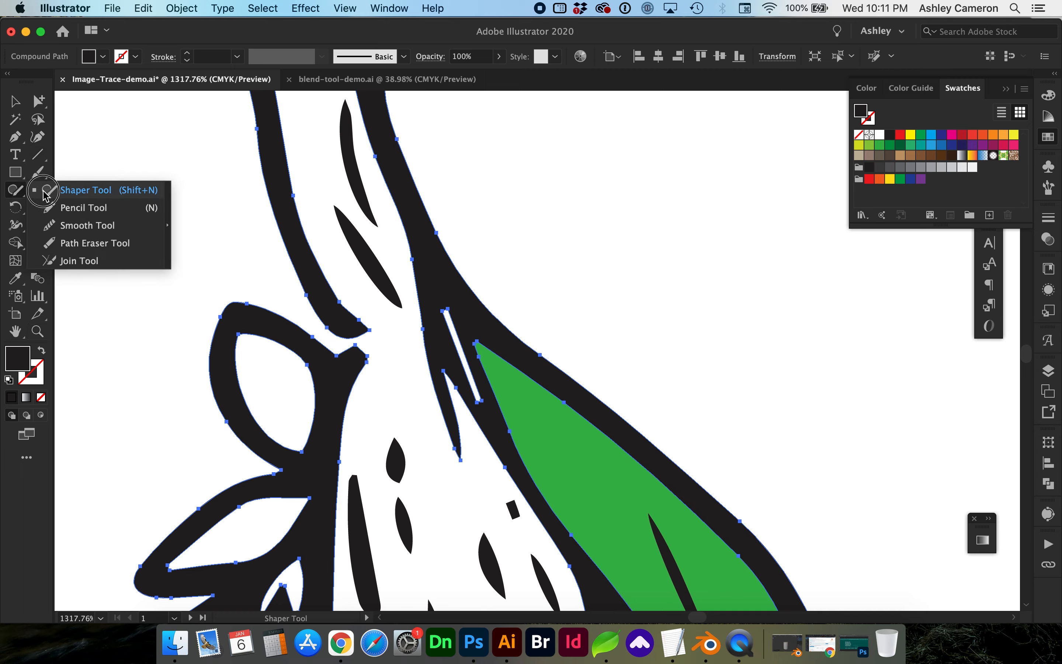
left_click(54, 207)
key("v")
left_click(349, 321)
double_click(350, 323)
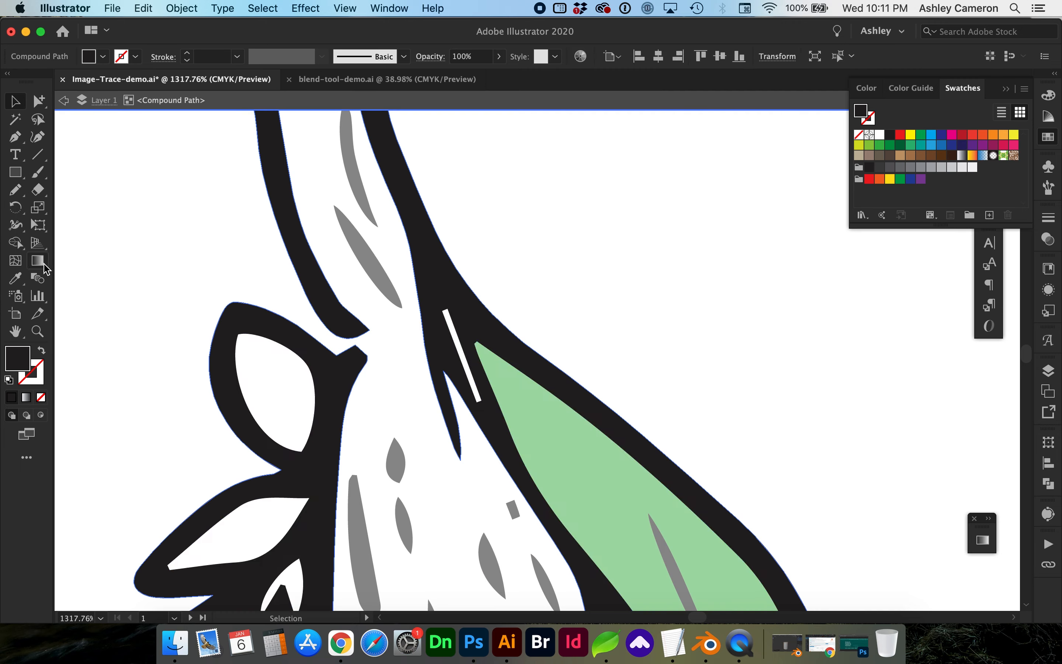
left_click(16, 197)
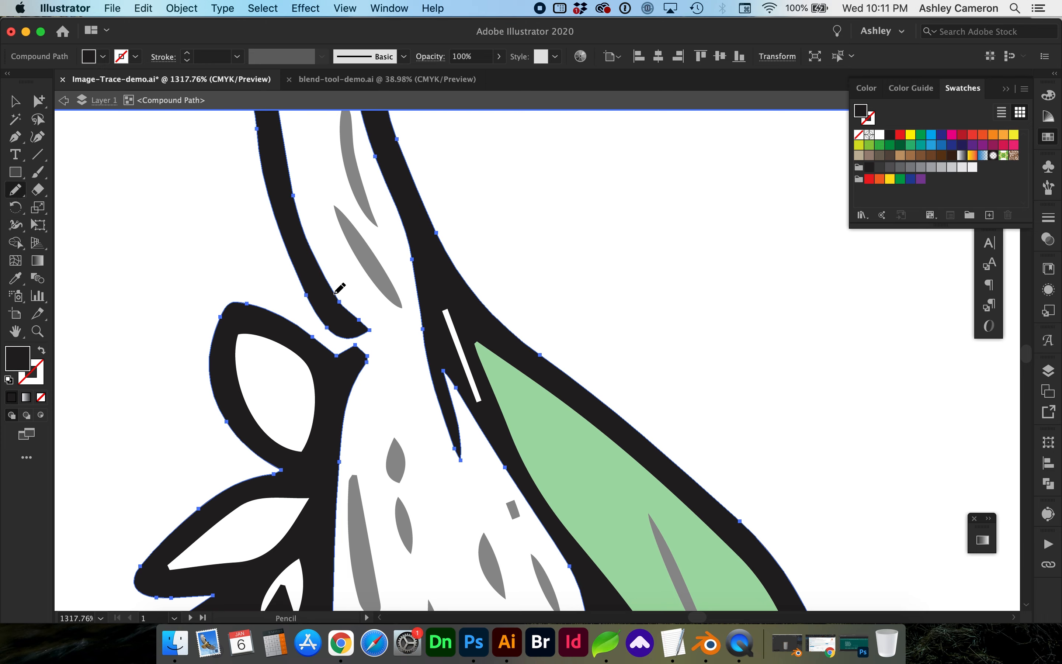
mouse_move(338, 295)
left_mouse_down()
mouse_move(372, 325)
mouse_move(341, 433)
left_mouse_up()
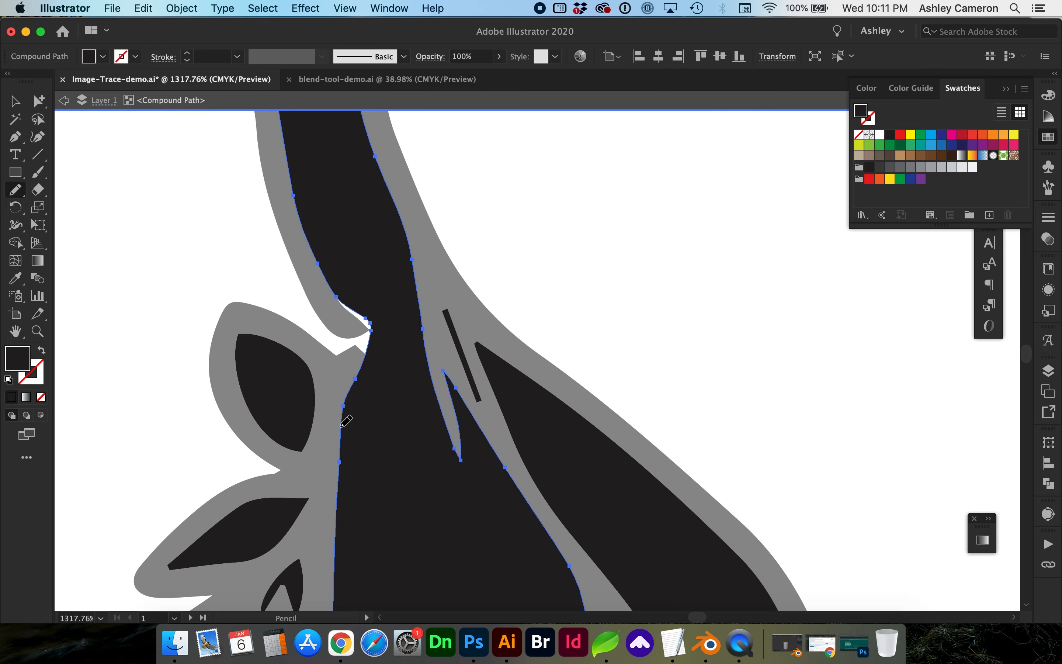
Try deleting the newly closed inner shape of the leaves and bulb, and undo the deletion
key("super+minus")
key("super+minus")
key("super+minus")
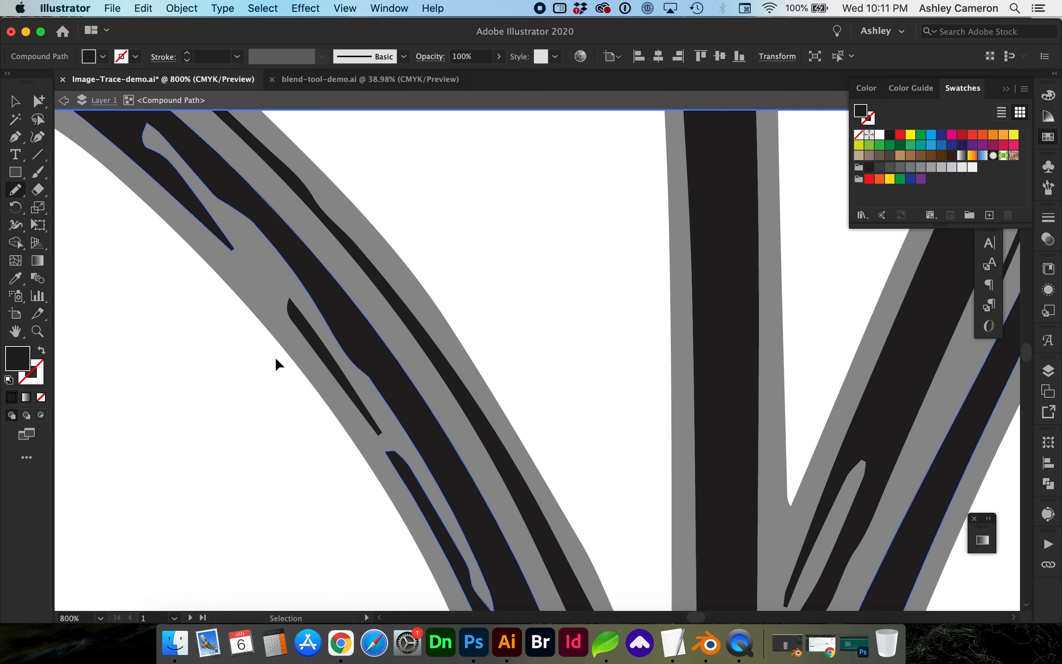
key("super+minus")
key("super+minus")
key("super+minus")
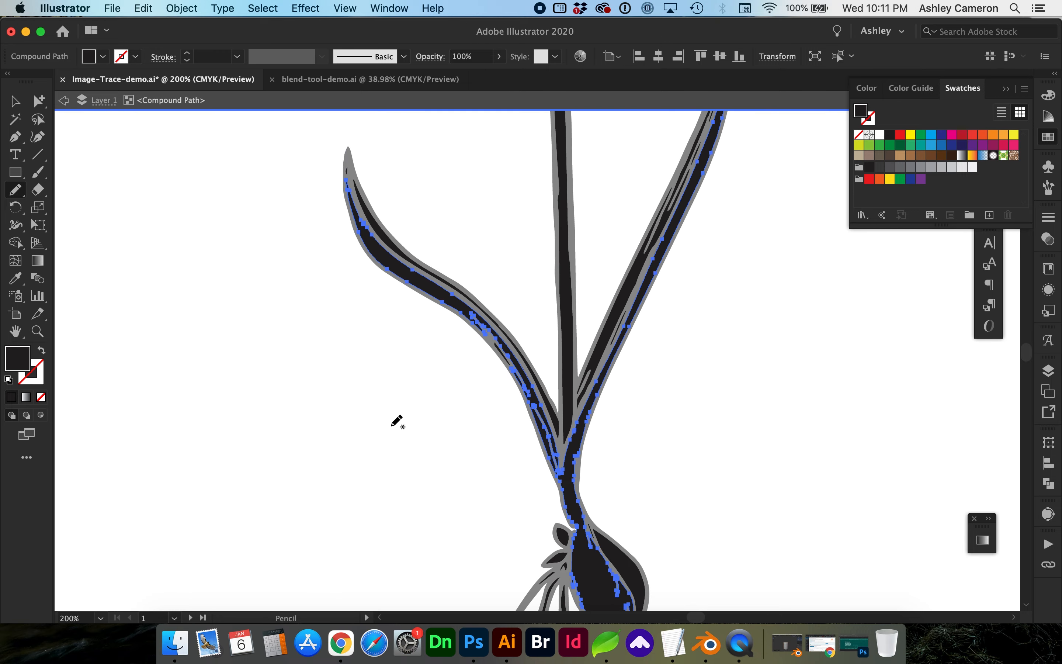
scroll(397, 421, "right", 4)
scroll(397, 421, "up", 1)
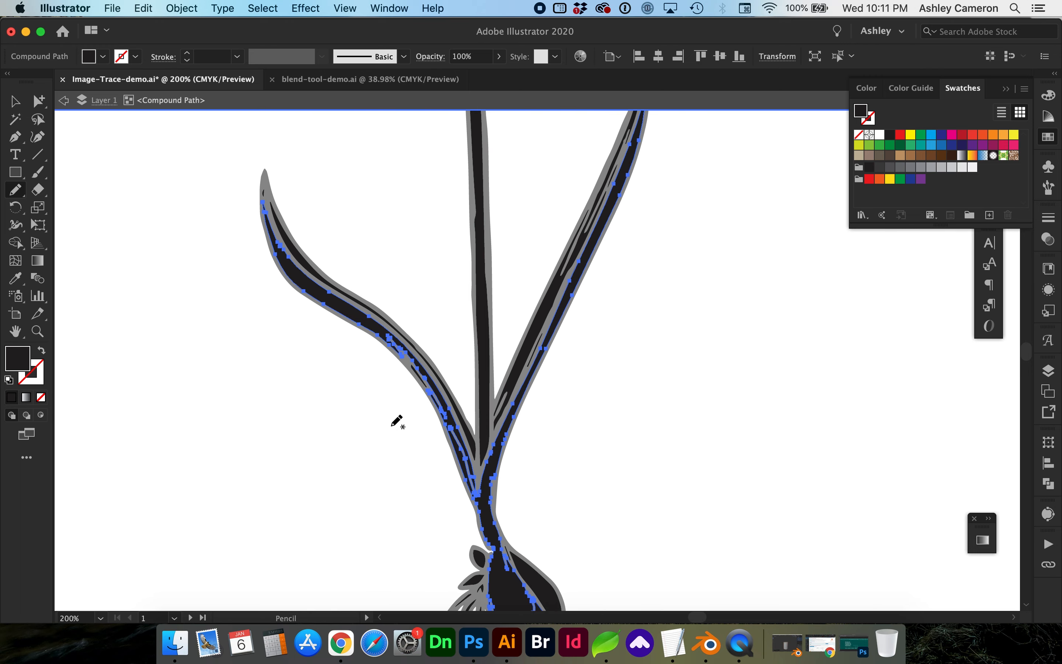
scroll(398, 422, "down", 1)
scroll(397, 422, "right", 1)
key("v")
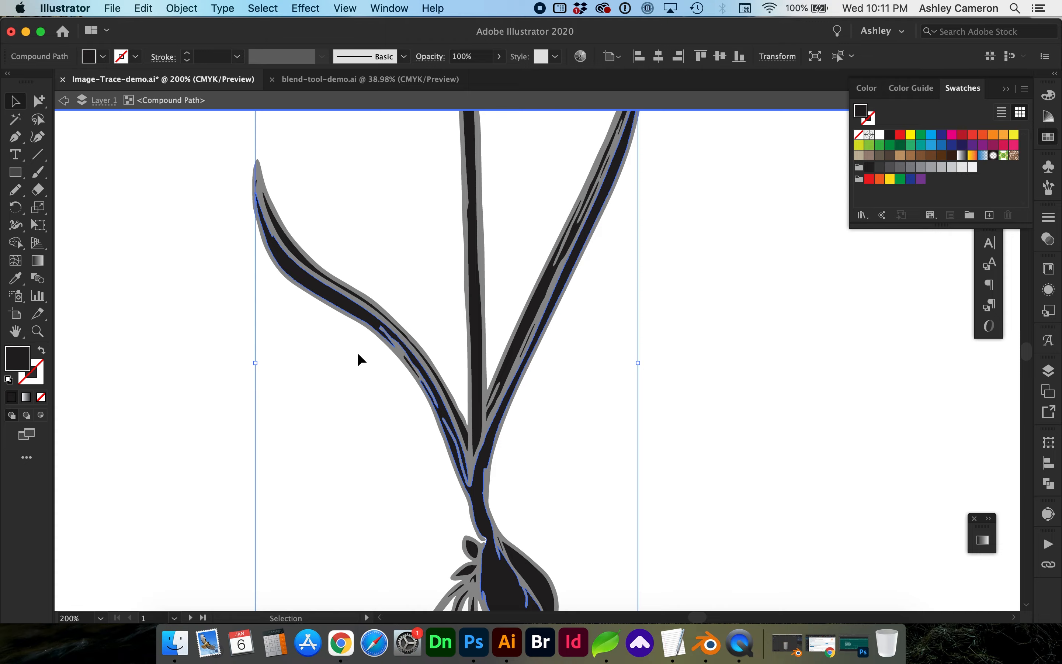
key("super+minus")
left_click(607, 372)
left_click(542, 398)
key("Delete")
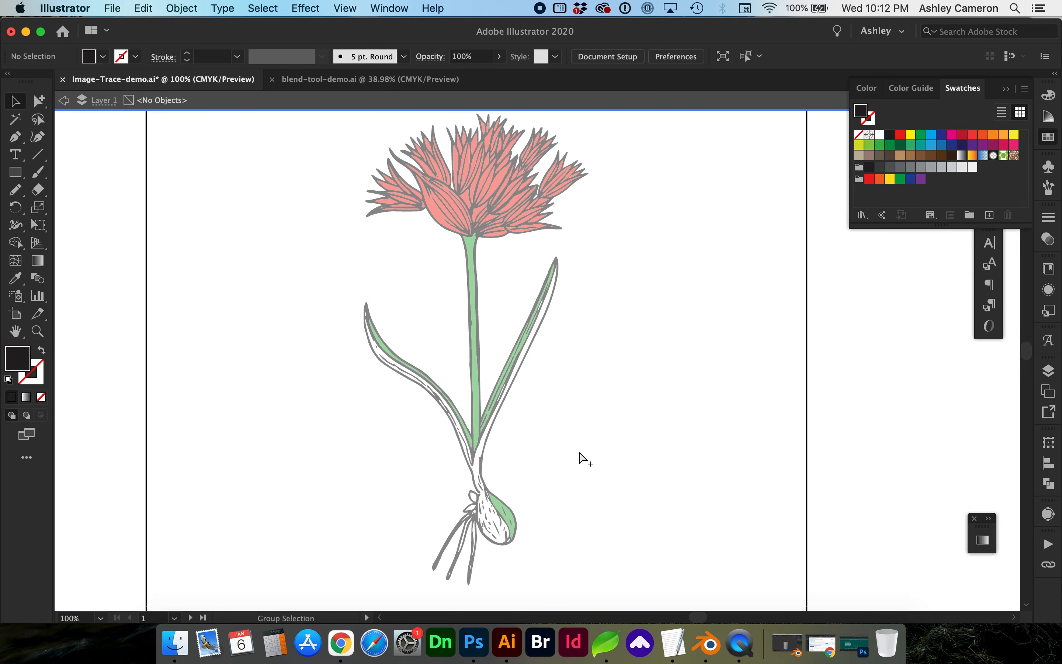
key("super+z")
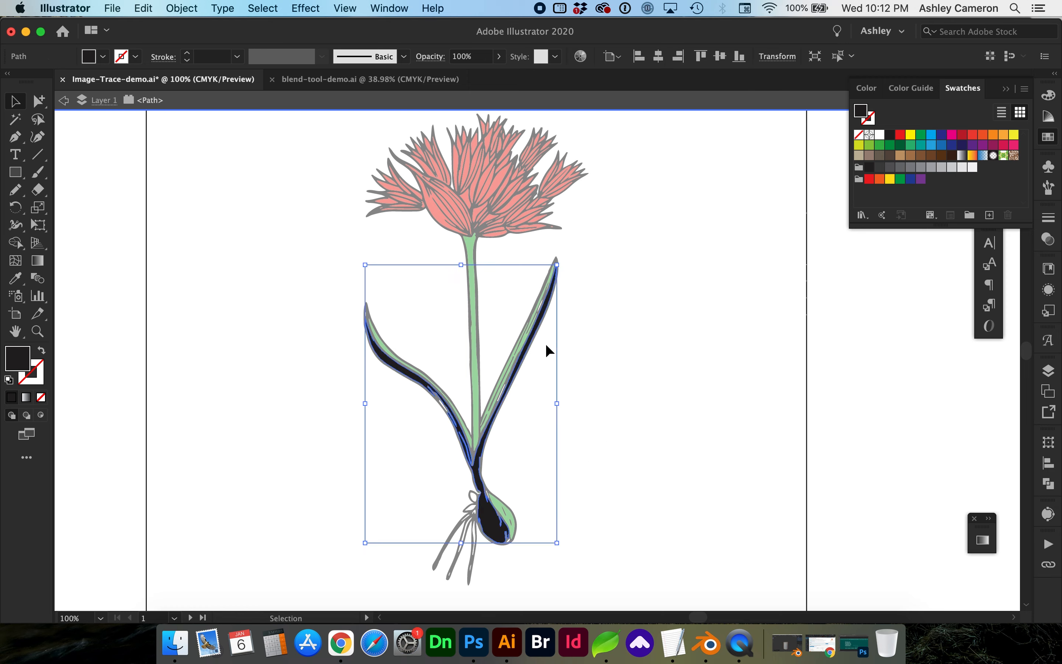
Fill the selected inner shape of the leaves and bulb with the stem's green using the Eyedropper, and leave isolation mode
key("i")
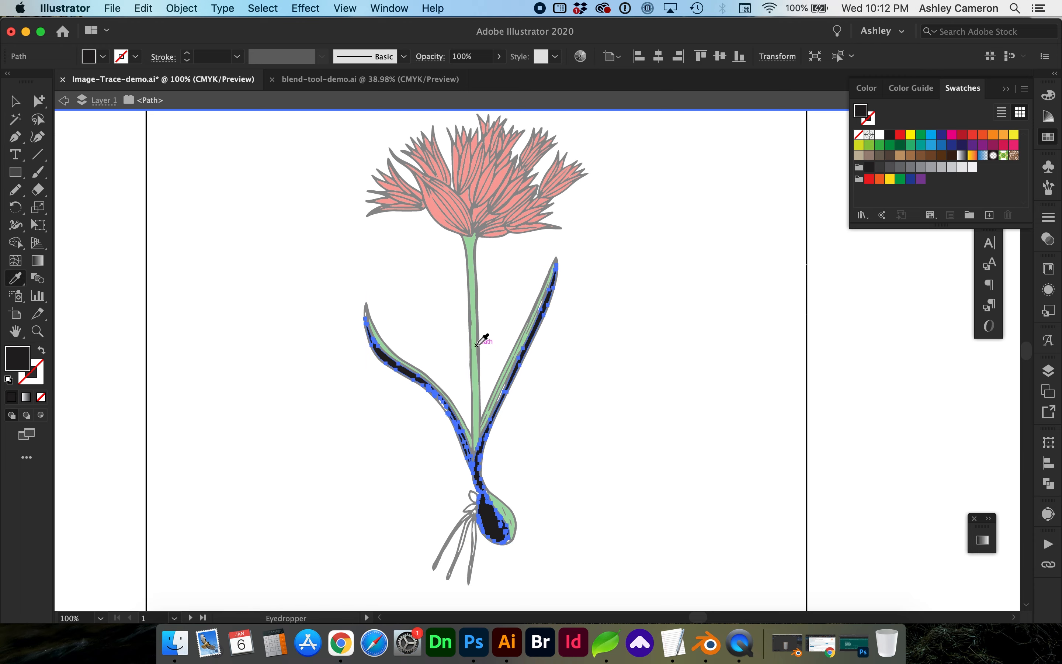
left_click(472, 332)
key("v")
double_click(603, 383)
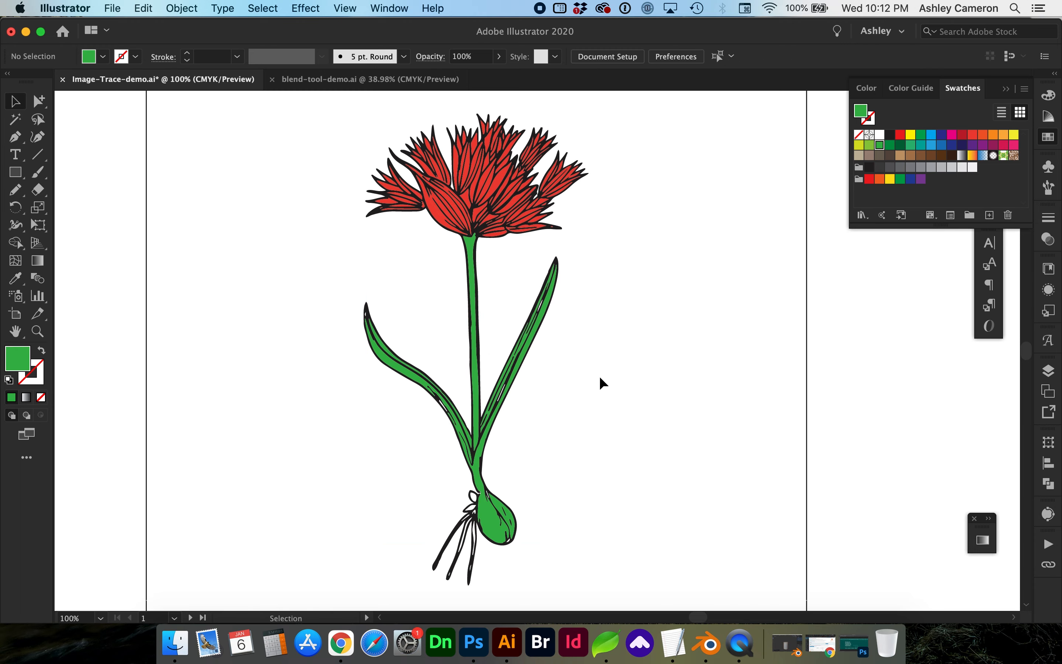
Isolate the nested group that contains the leaf shapes and clear the selection
left_click_drag(330, 254, 656, 450)
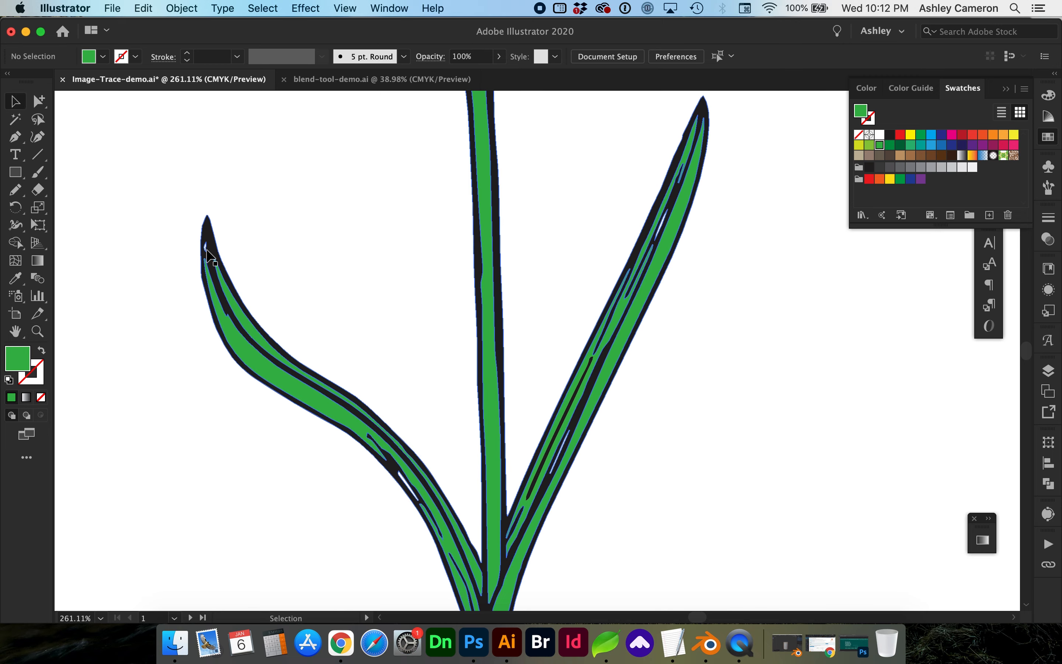
left_click(206, 249)
double_click(206, 249)
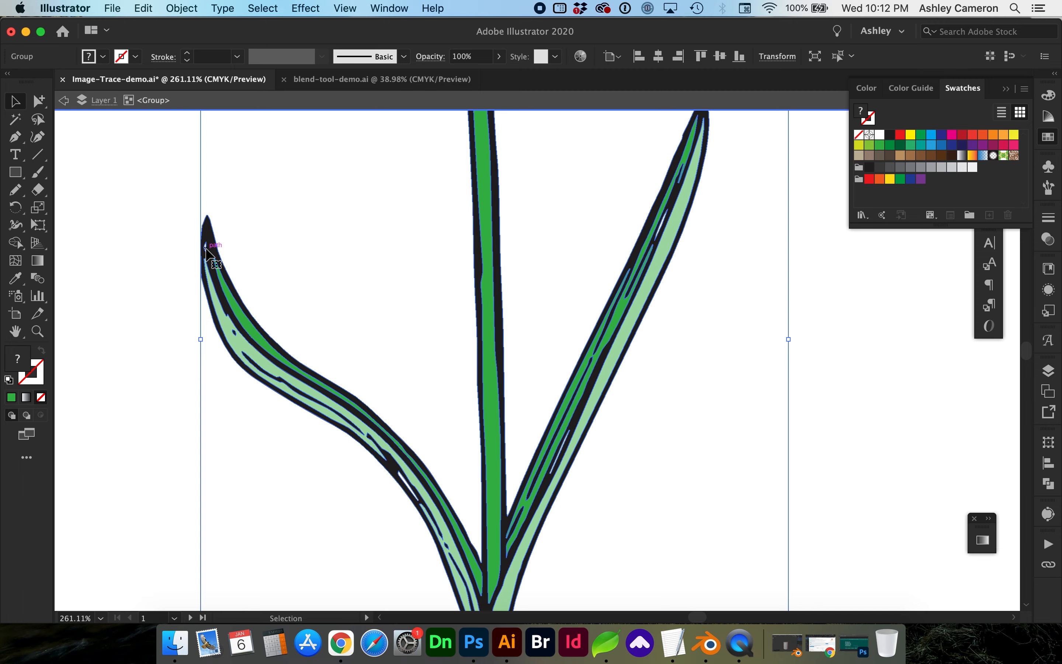
double_click(207, 249)
left_click(168, 206)
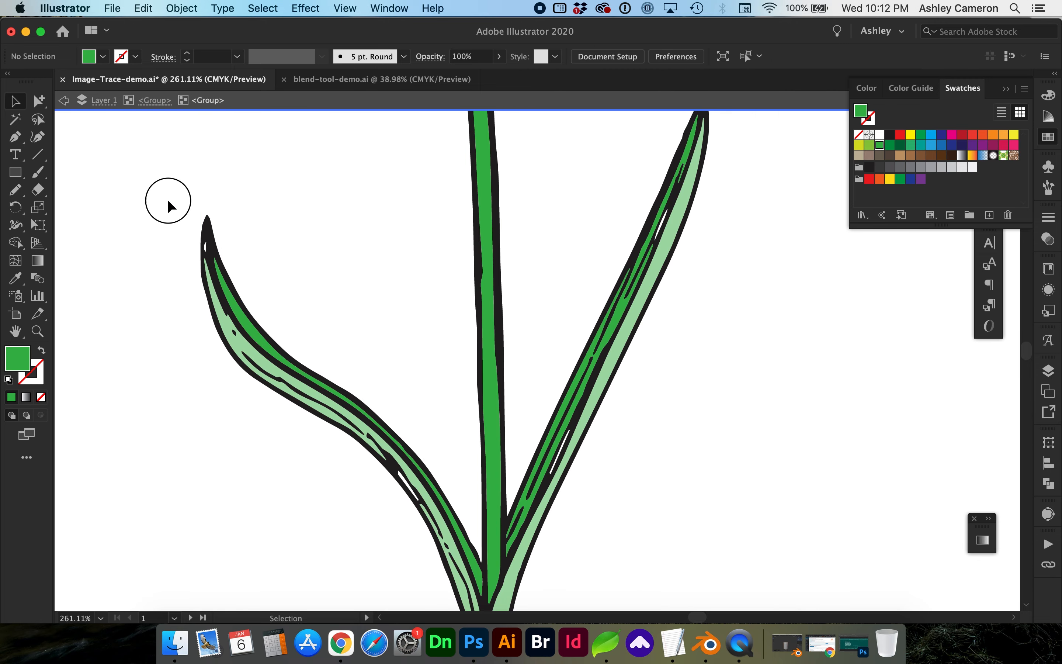
Select the white slivers inside the two leaves, apply the stem's green with the Eyedropper, and leave isolation mode
left_click_drag(149, 178, 359, 411)
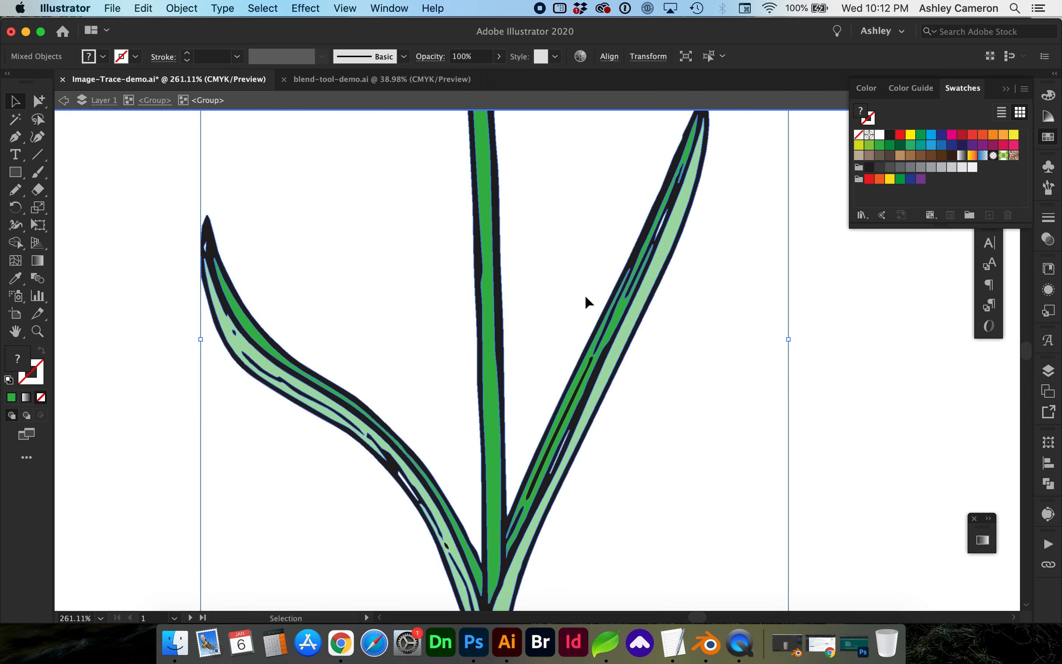
left_click(640, 231)
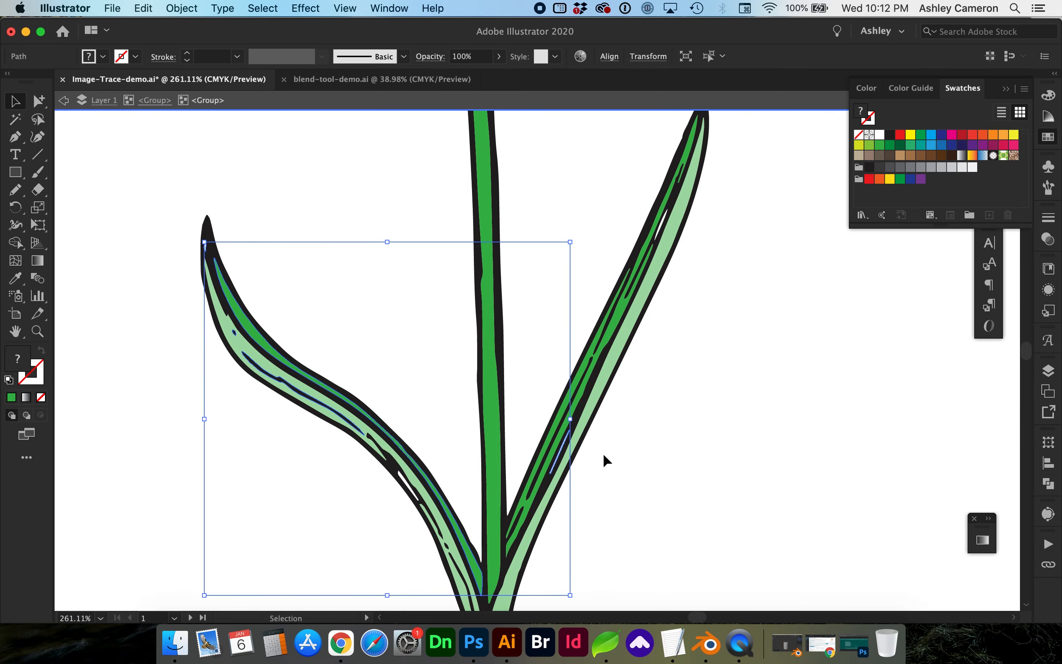
left_click(660, 228, "shift")
key("i")
left_click(491, 218)
left_click(722, 365, "super")
key("super+minus")
key("super+minus")
key("Escape")
With the Group Selection tool, select the remaining white slivers in the lower leaf and bulb and apply the bulb's green using the Eyedropper
scroll(722, 365, "down", 4)
key("z")
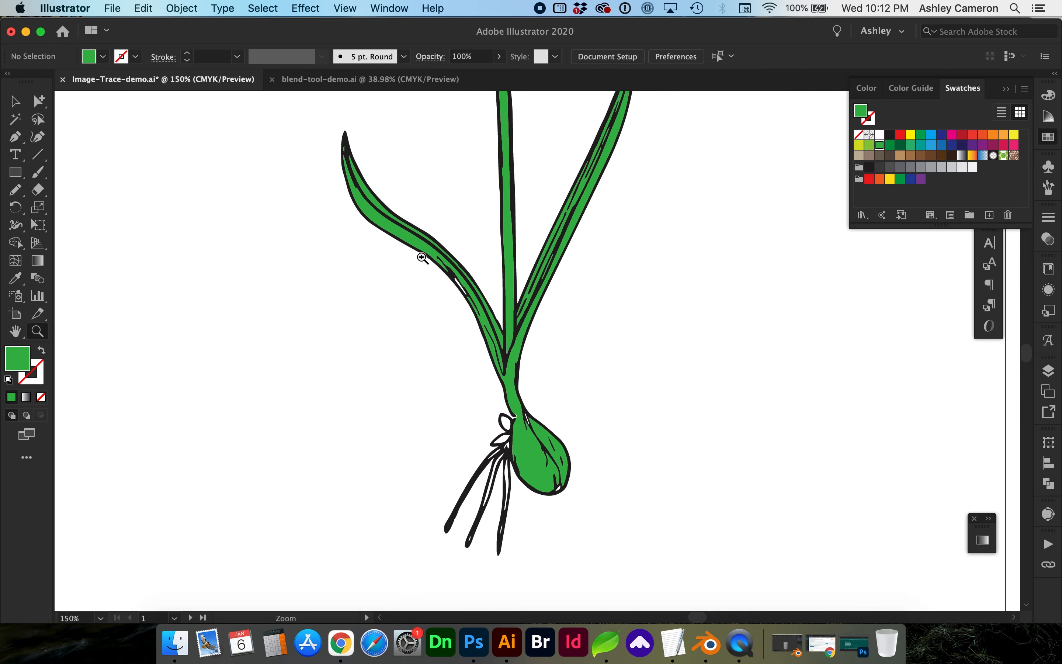
left_click_drag(423, 258, 608, 531)
left_click(39, 101)
left_click(585, 361)
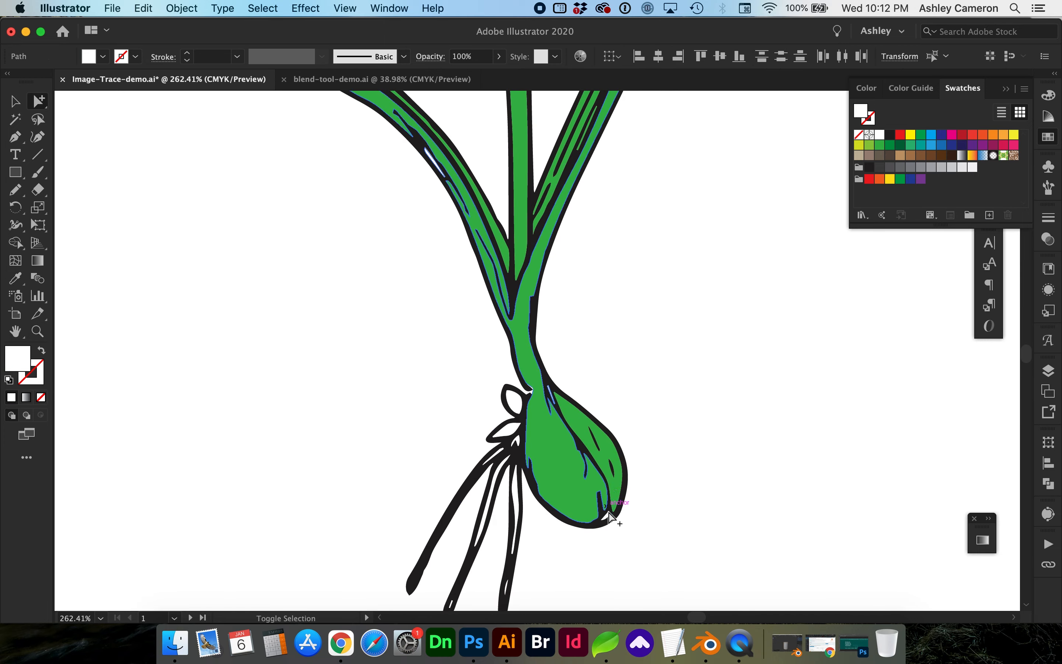
left_click(608, 511, "shift")
key("i")
left_click(552, 466)
key("v")
left_click(606, 516, "super")
key("i")
left_click(559, 476)
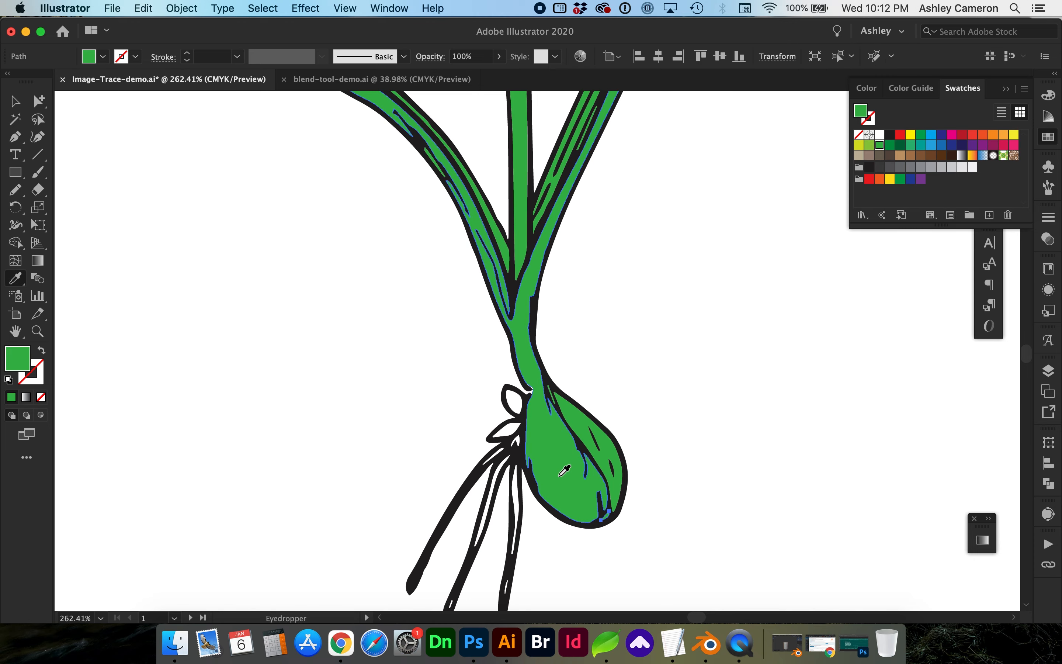
Adjust the green fill's anchor points at the bulb's neck with the Direct Selection tool so the fill meets the black outline
key("z")
left_click_drag(479, 357, 621, 438)
key("v")
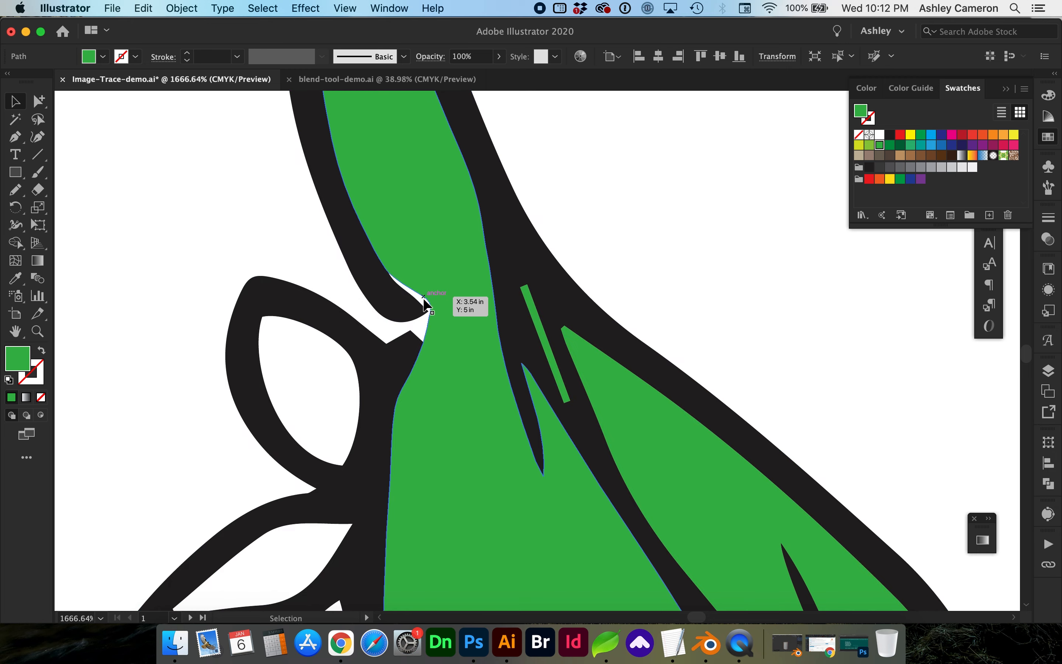
key("a")
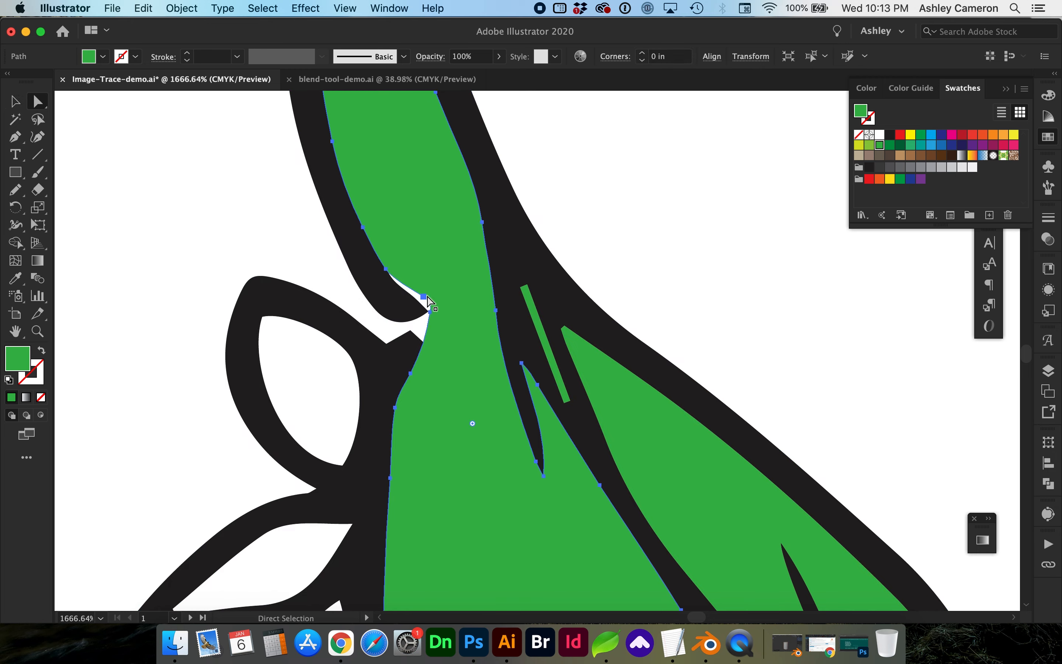
left_click(425, 297)
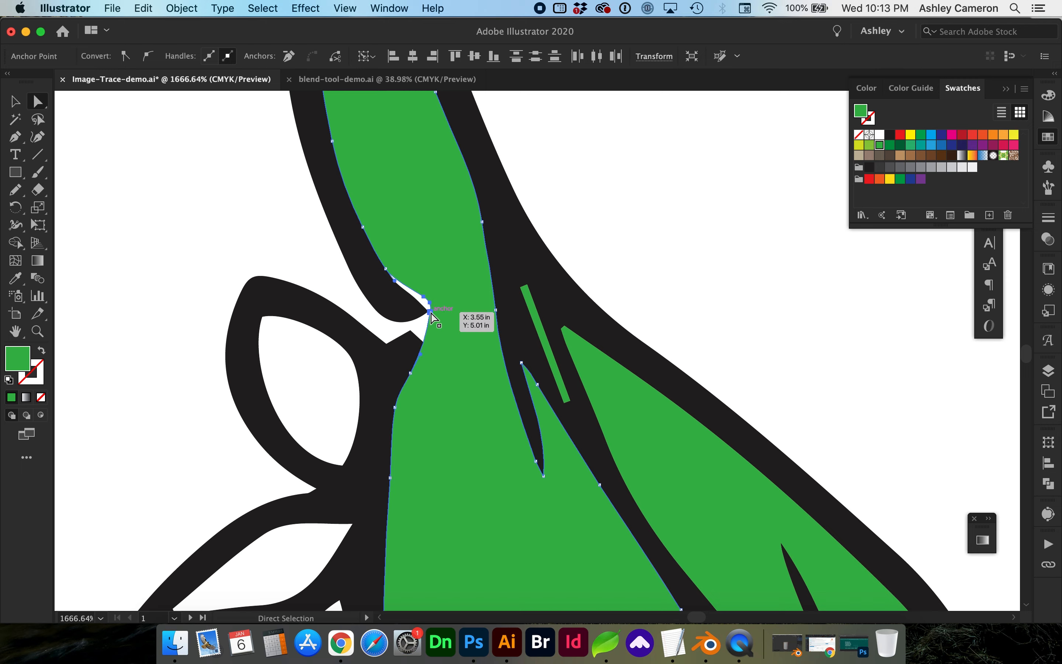
left_click_drag(430, 312, 427, 323)
left_click(636, 195)
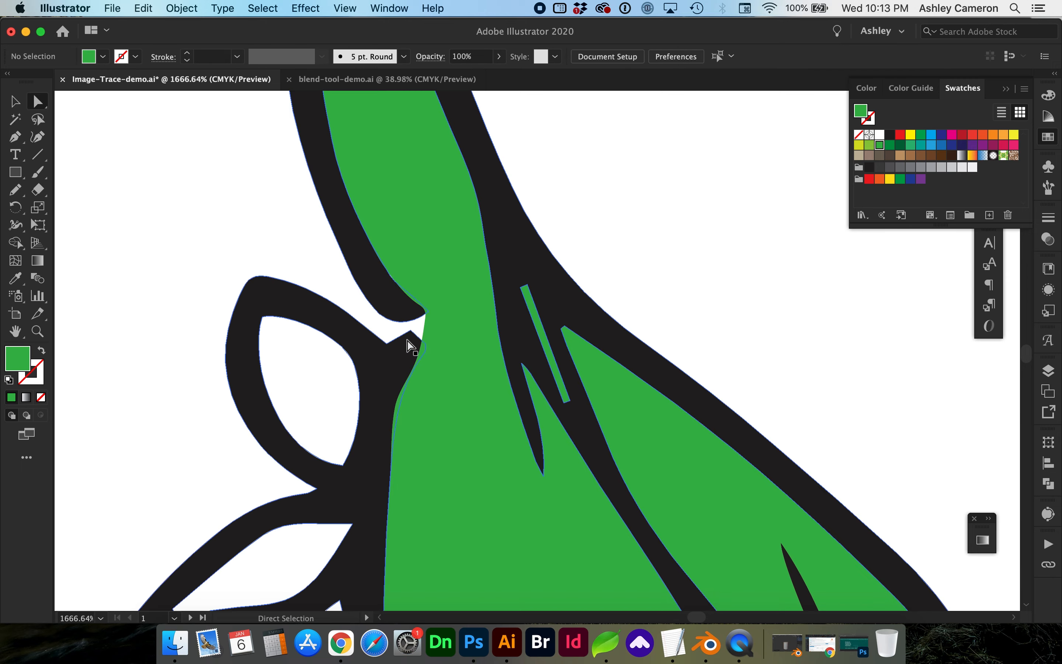
Fill the two small white leaf shapes beside the bulb with the bulb's green using the Eyedropper
key("super+minus")
key("super+minus")
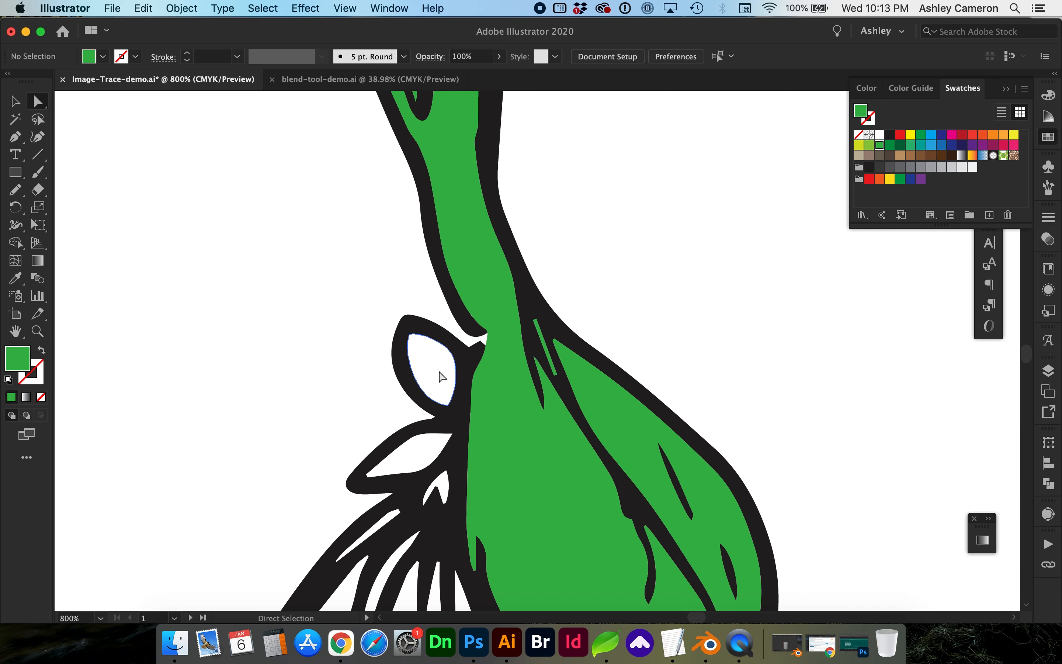
left_click(440, 375)
left_click(424, 463, "shift")
key("i")
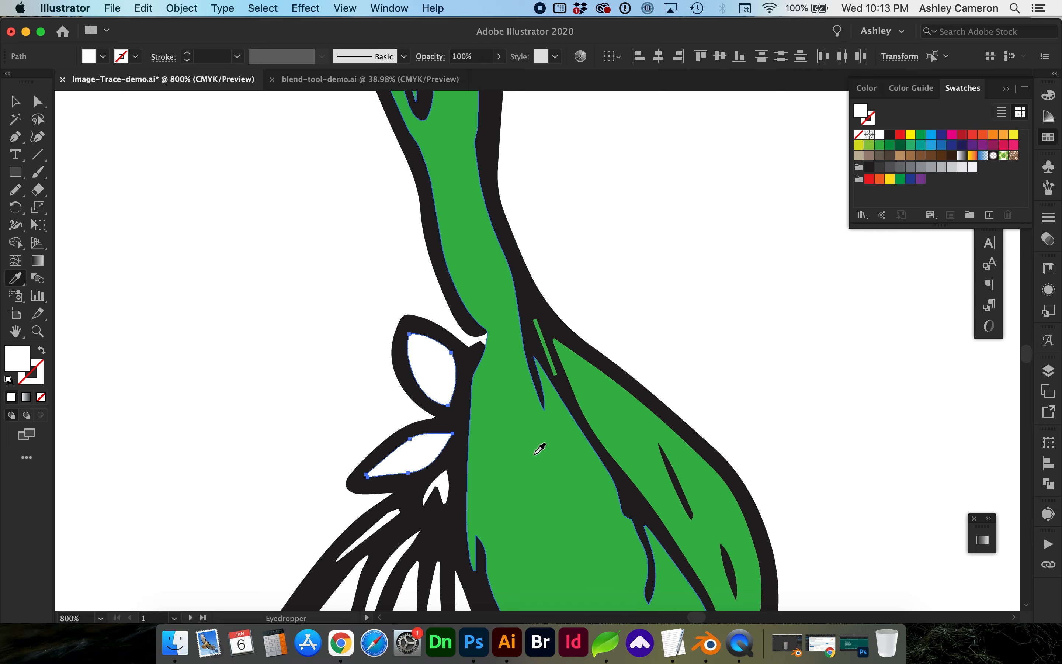
scroll(541, 446, "down", 3)
left_click(540, 446)
key("v")
left_click(699, 230)
Select the white shapes inside the upper parts of the roots and fill them with a light brown swatch
key("super+0")
key("z")
left_click_drag(474, 443, 642, 584)
left_click_drag(360, 175, 554, 396)
key("a")
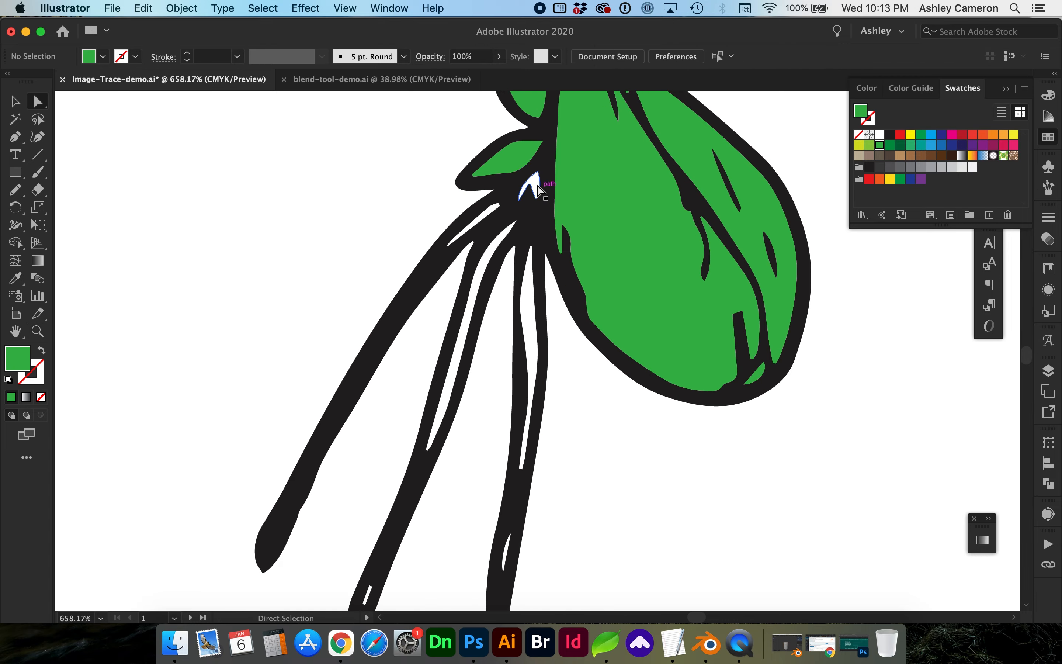
left_click(533, 184)
left_click(479, 217, "shift")
left_click(488, 248, "shift")
left_click(529, 307, "shift")
left_click(900, 155)
Apply the roots' light brown to the two white slivers near the root tips with the Eyedropper, and fit the artboard in view
scroll(433, 481, "down", 3)
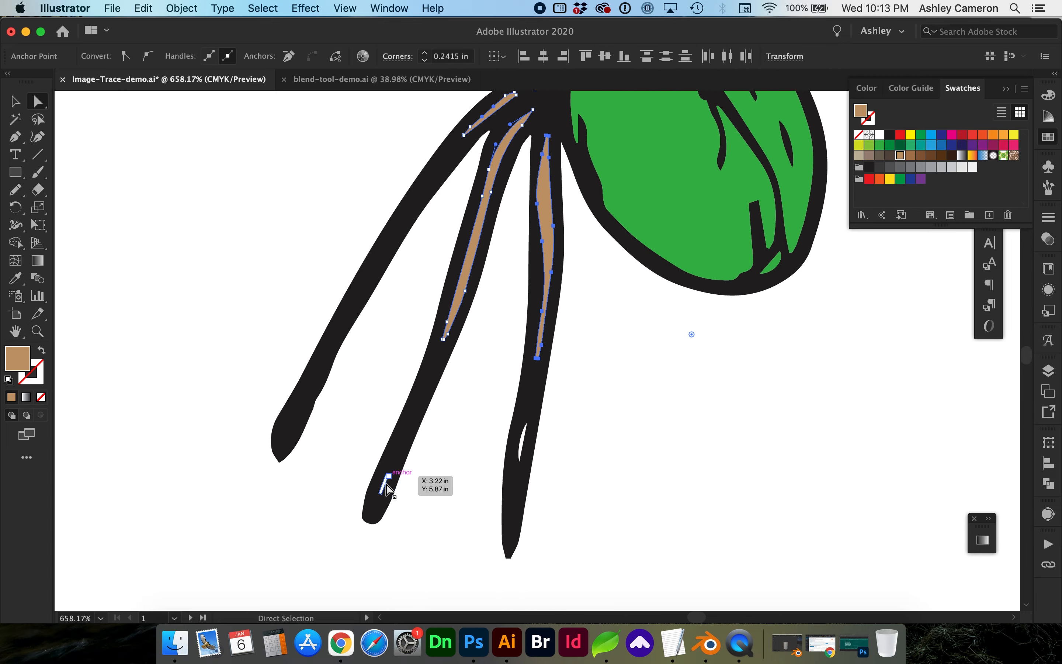
left_click(384, 484)
left_click(525, 435, "shift")
key("i")
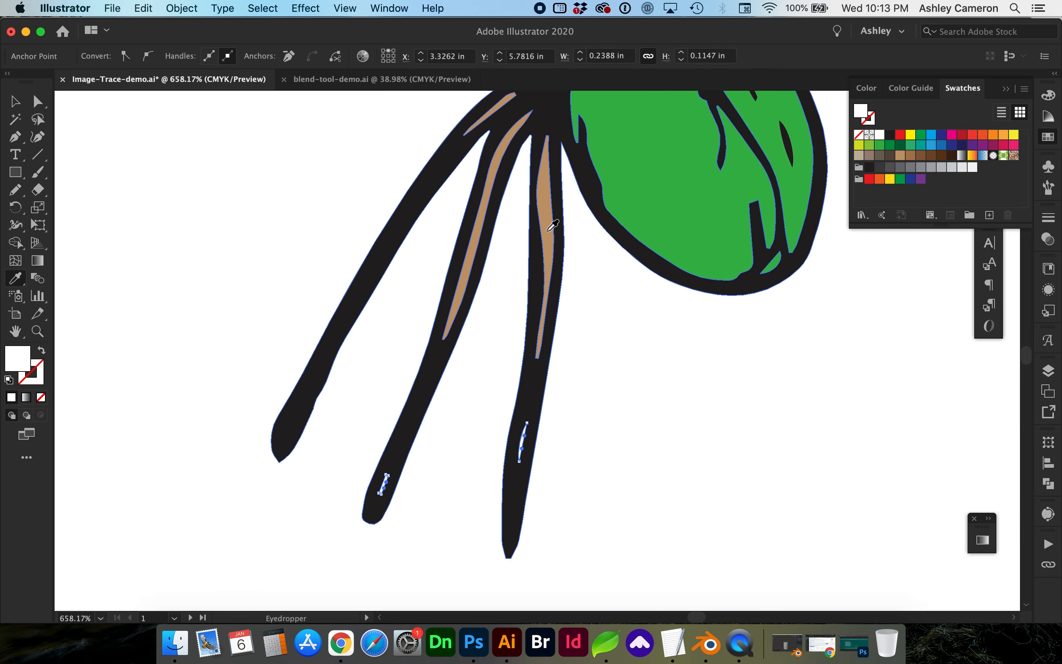
left_click(554, 223)
key("v")
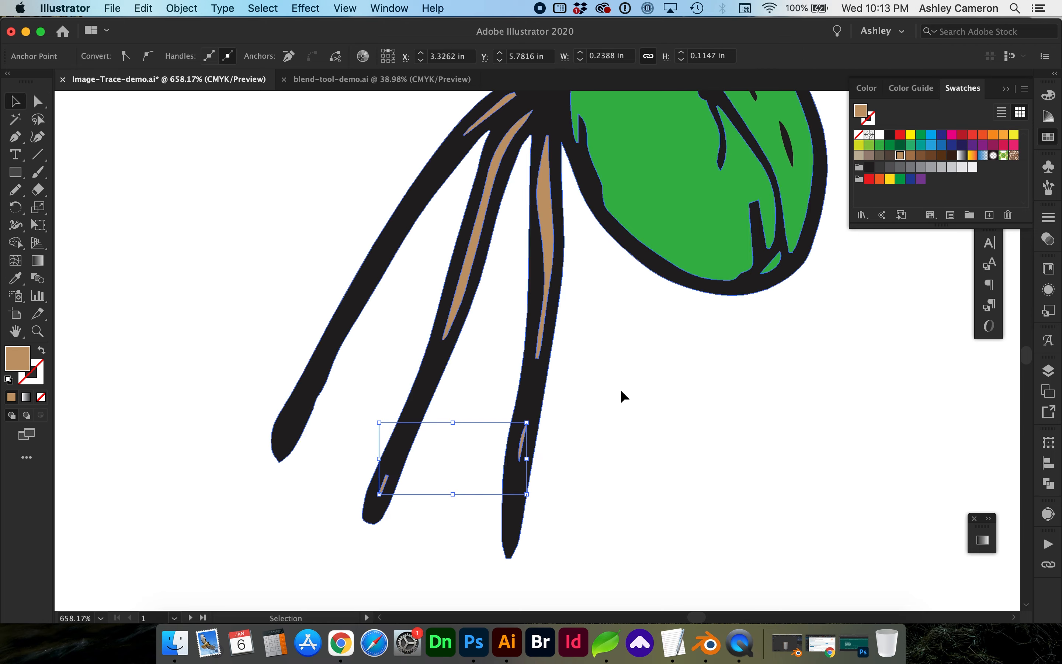
left_click(621, 396)
key("super+0")
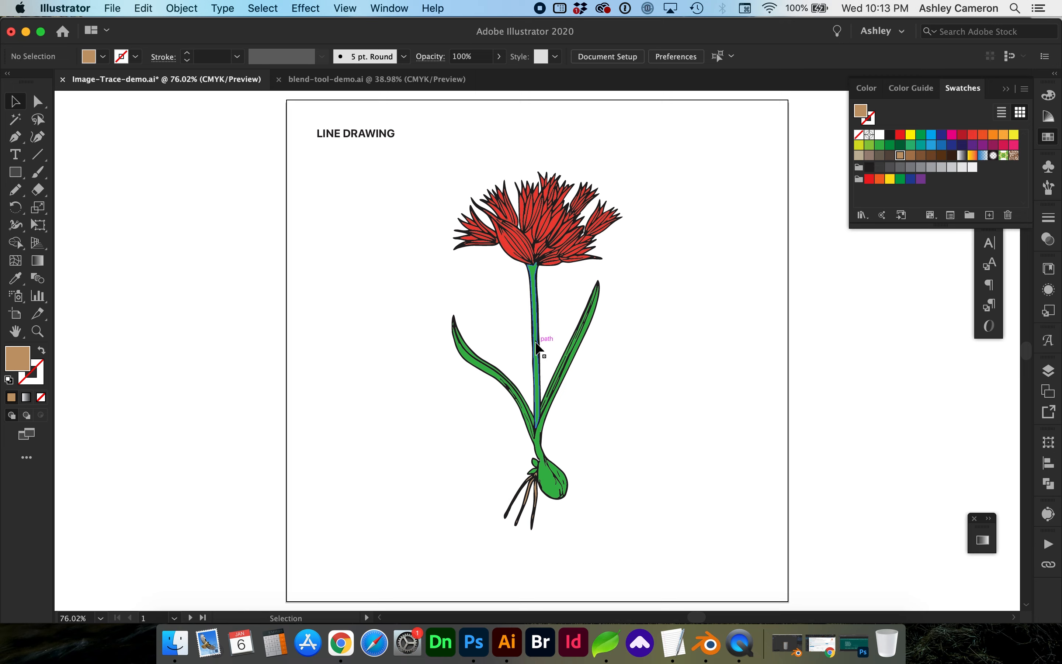
left_click(539, 348)
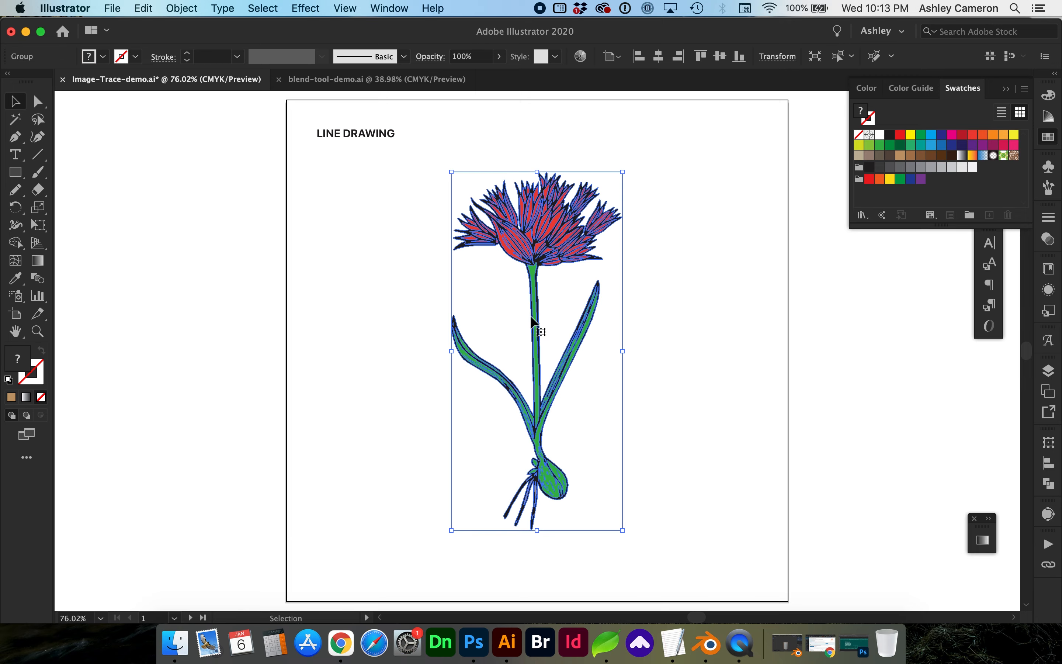
left_click_drag(538, 315, 406, 321)
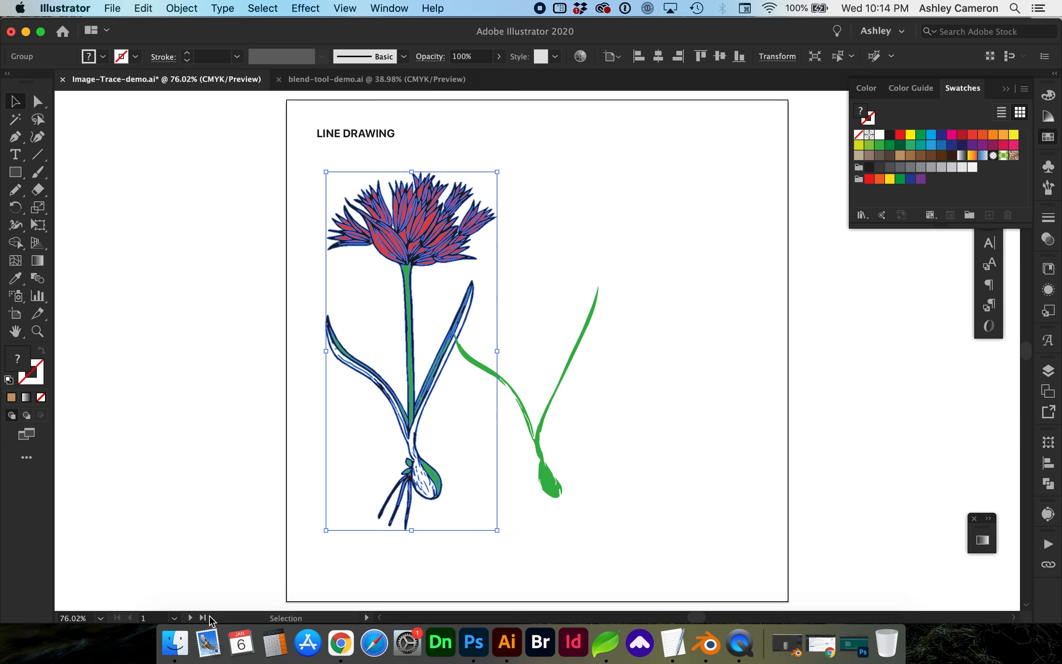
key("cmd+z")
Group all parts of the colored flower and move the group to the left half of the artboard
left_click(414, 154)
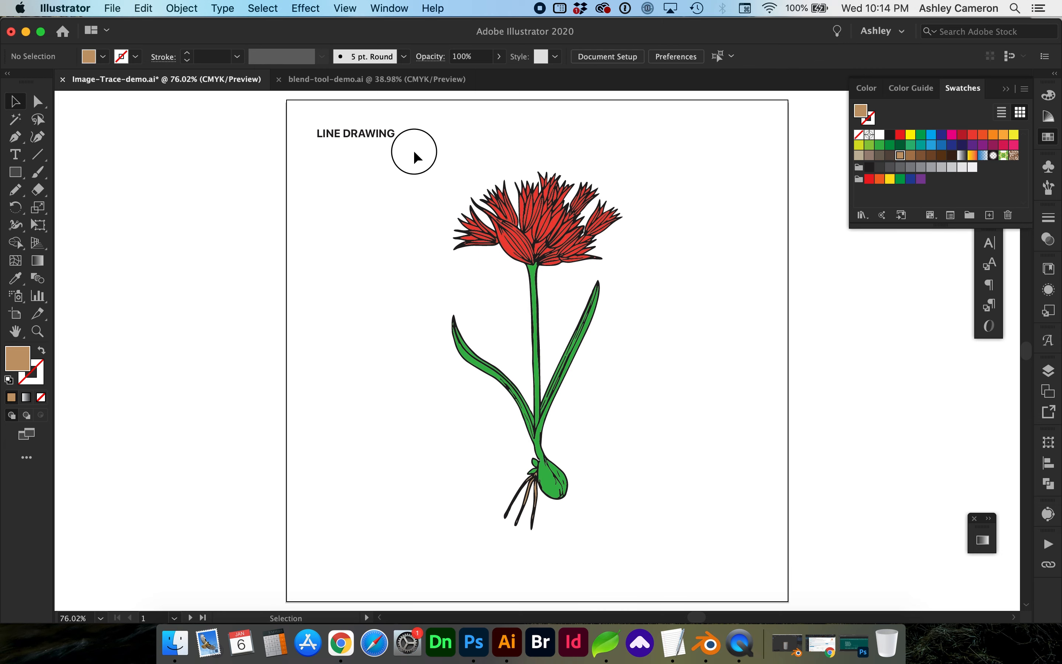
left_click_drag(414, 153, 690, 562)
key("cmd+g")
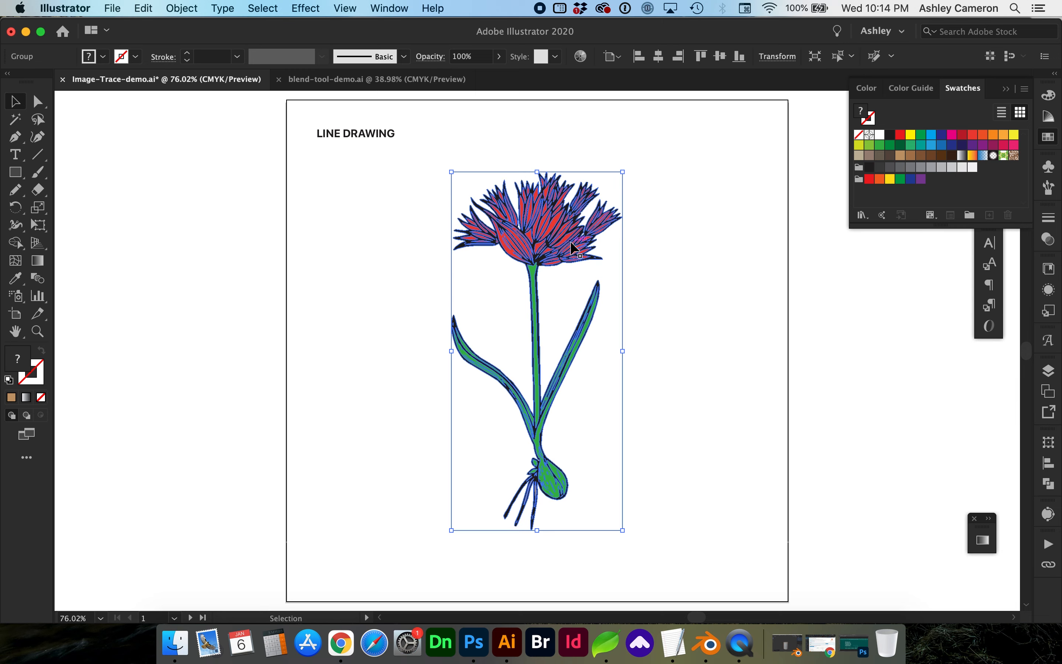
left_click_drag(575, 248, 441, 248)
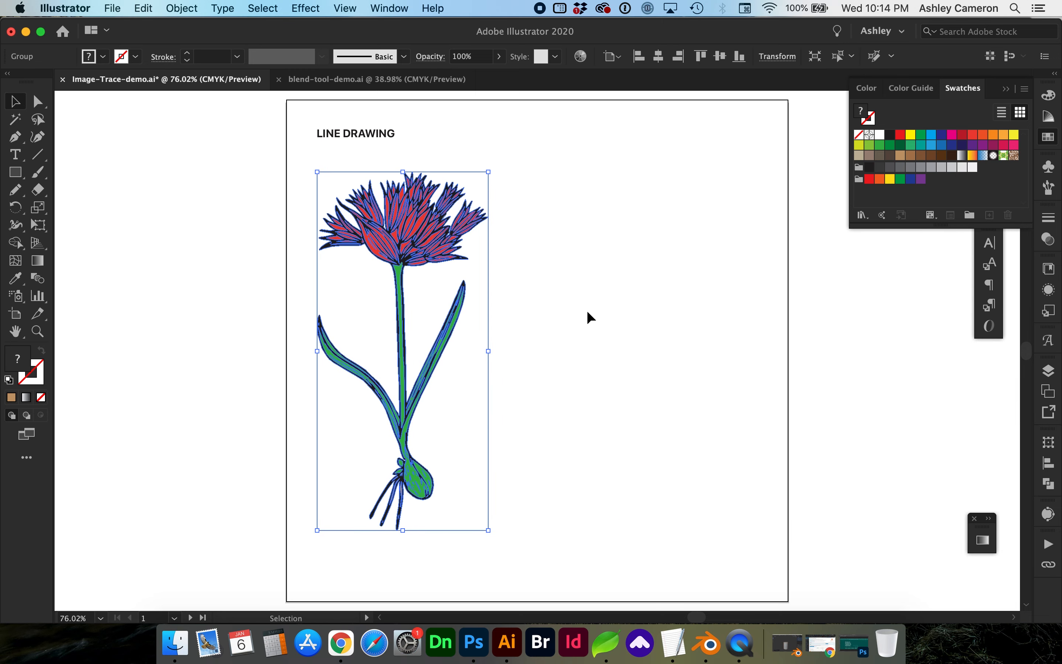
Place the black-and-white wild flower with roots PNG from the Desktop folder beside the colored flower
left_click(311, 598)
left_click(176, 642)
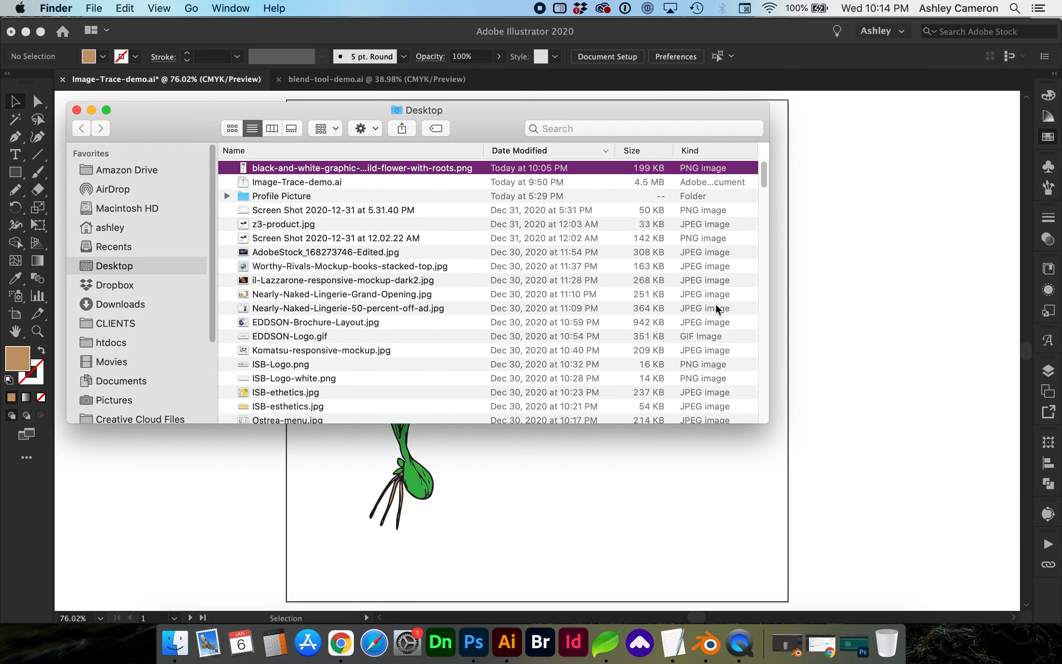
left_click_drag(414, 171, 627, 435)
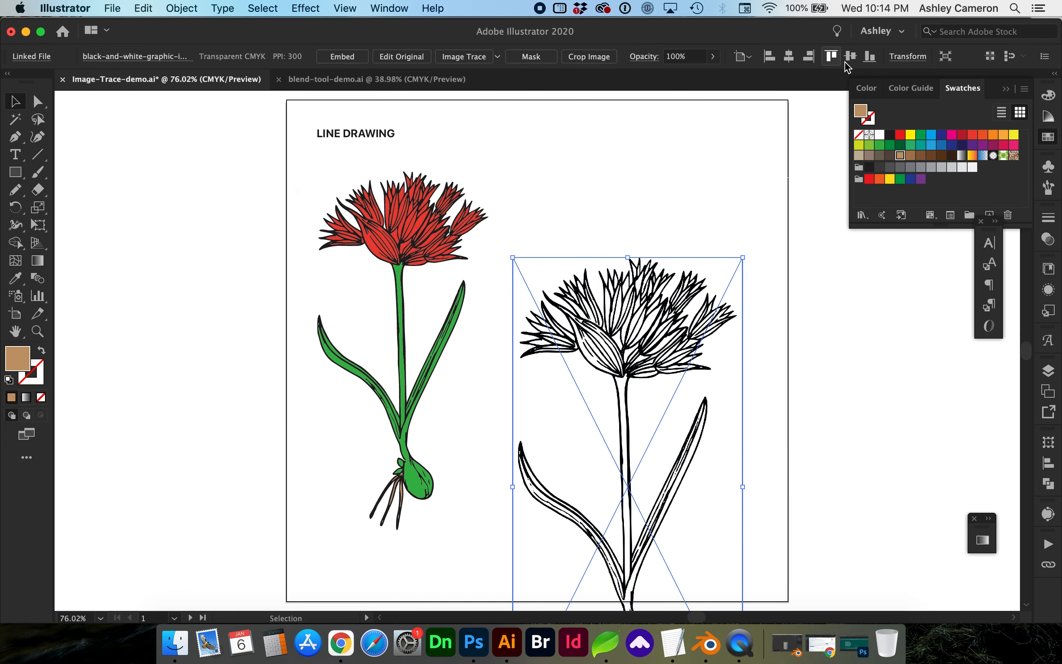
Scale the placed line drawing down to the colored flower's height and align it level with that flower
left_click(907, 56)
left_click(884, 102)
key("Return")
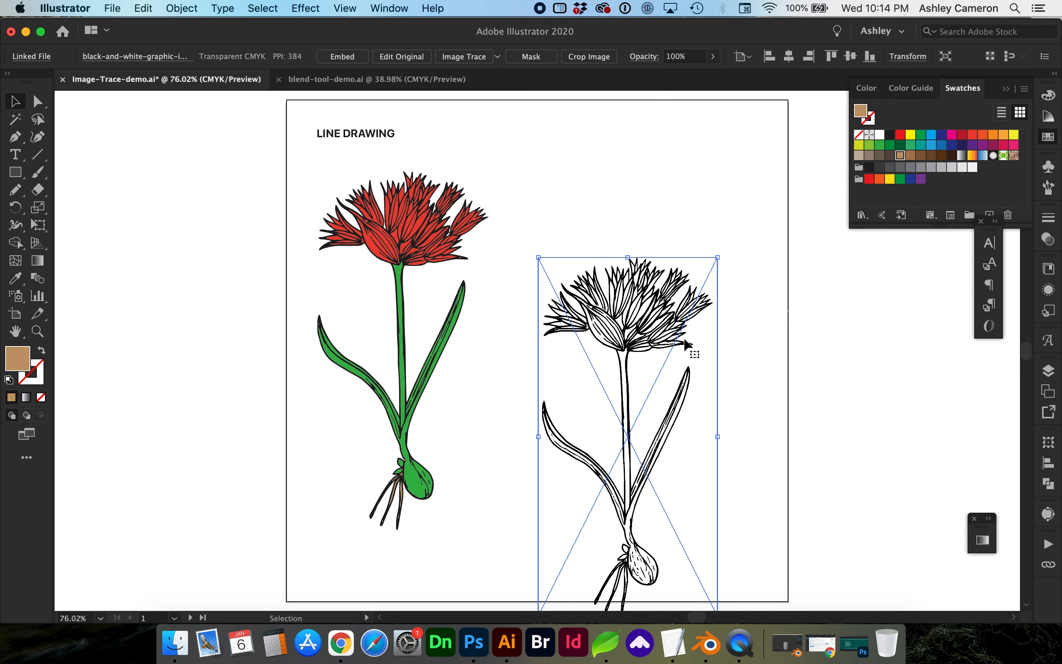
left_click_drag(690, 351, 670, 237)
Trace the placed line drawing in Black and White mode with Ignore White on, and expand the tracing
left_click(1049, 512)
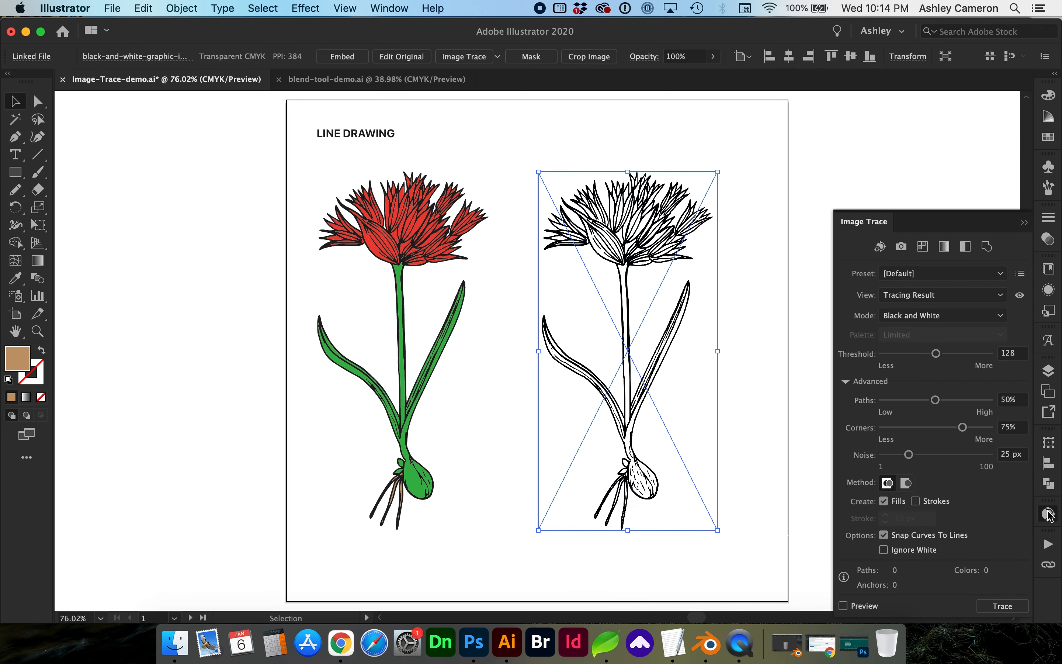
left_click(912, 556)
left_click(866, 610)
key("z")
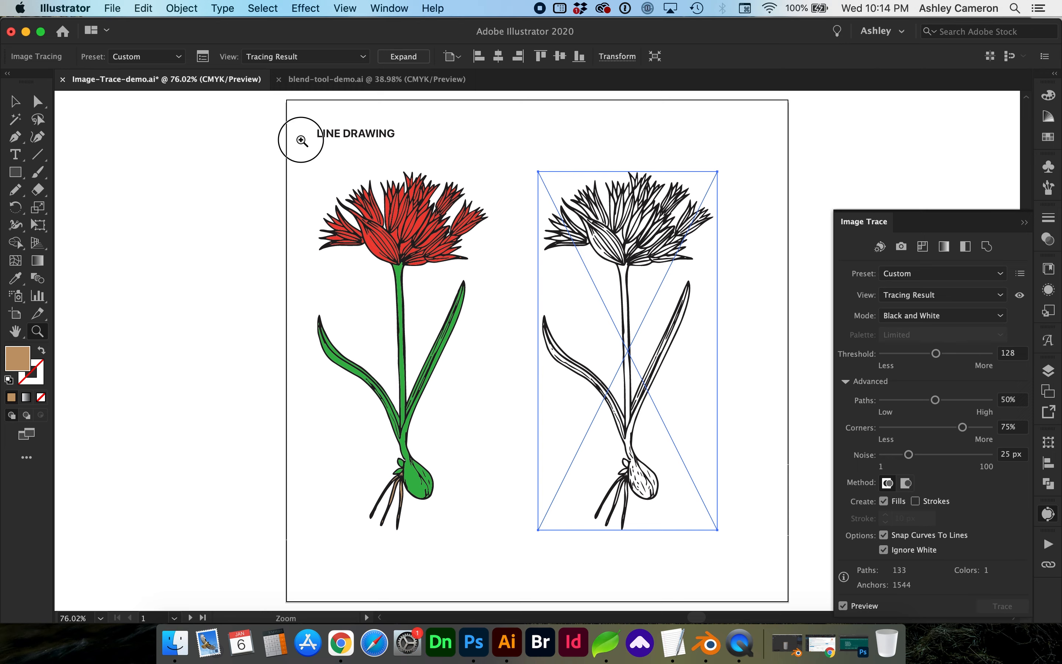
mouse_move(301, 140)
left_mouse_down()
mouse_move(711, 492)
mouse_move(859, 575)
left_mouse_up()
key("v")
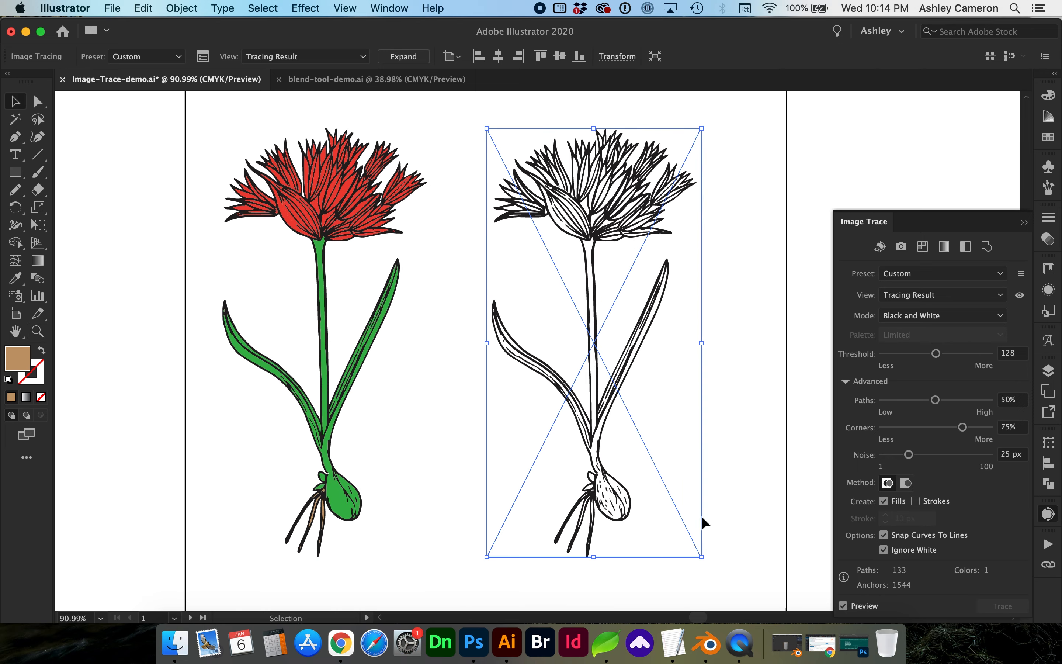
left_click(404, 58)
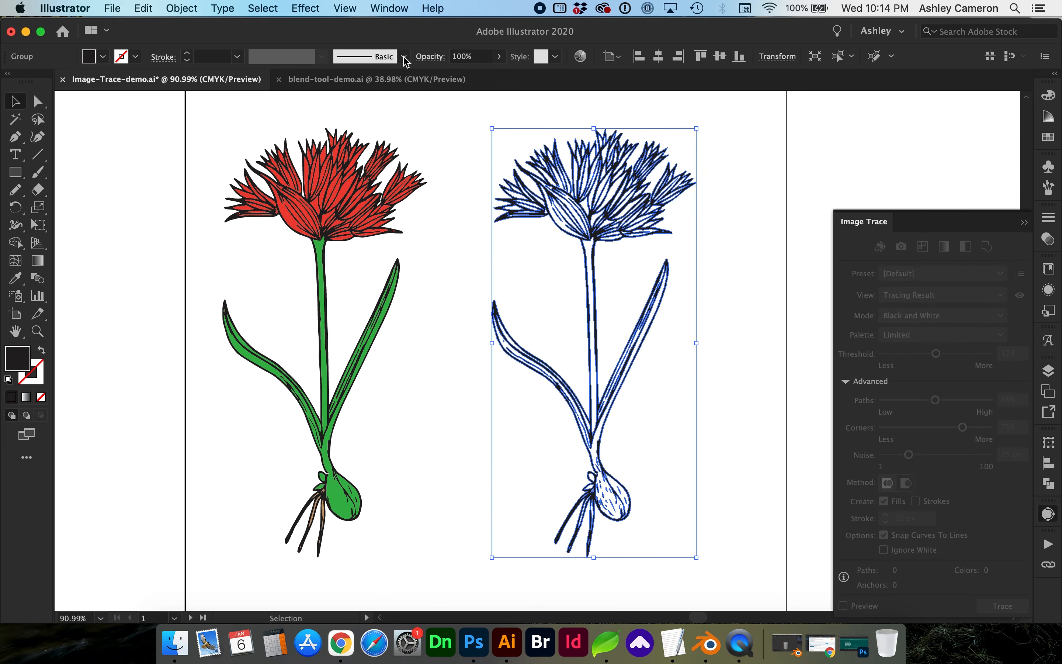
Try a blue swatch on the expanded linework, settle on a light gray swatch, and deselect it
key("a")
key("v")
left_click(1048, 136)
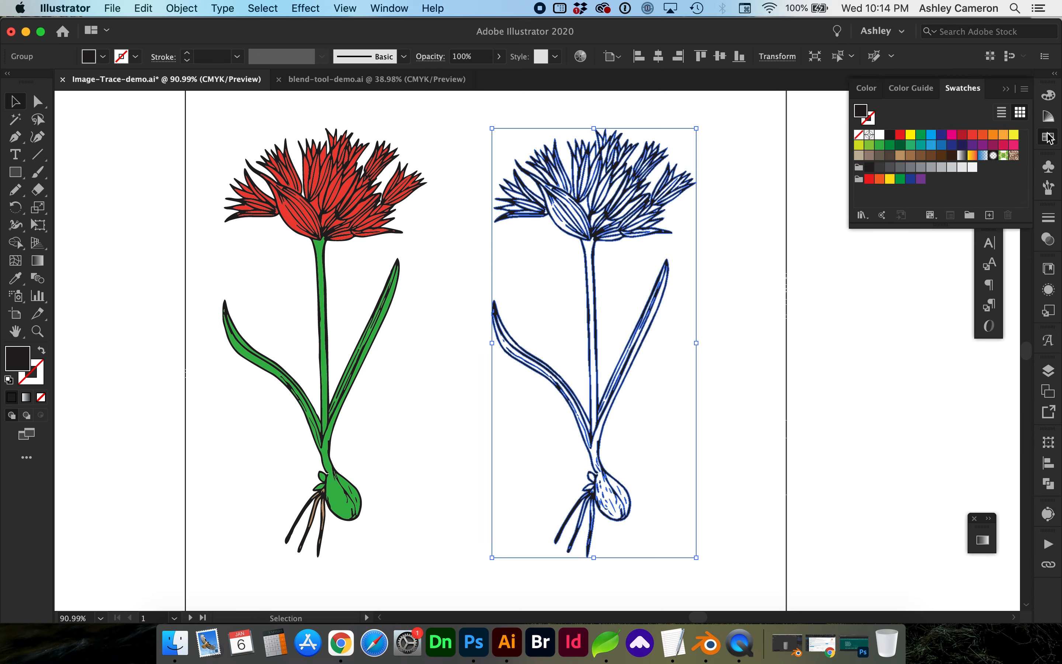
left_click(941, 145)
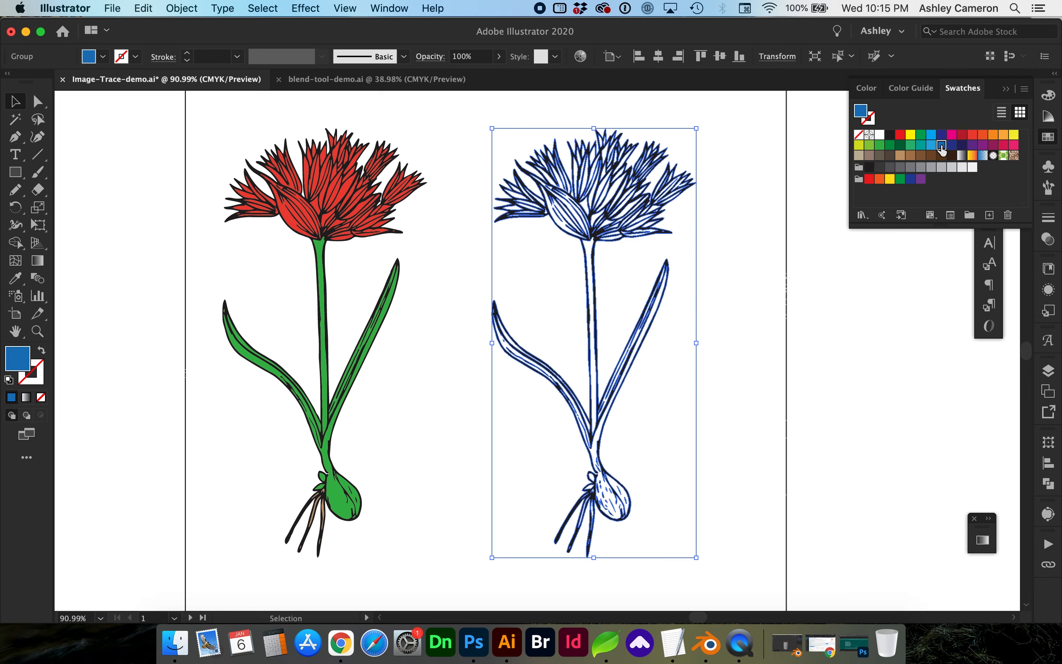
left_click(900, 167)
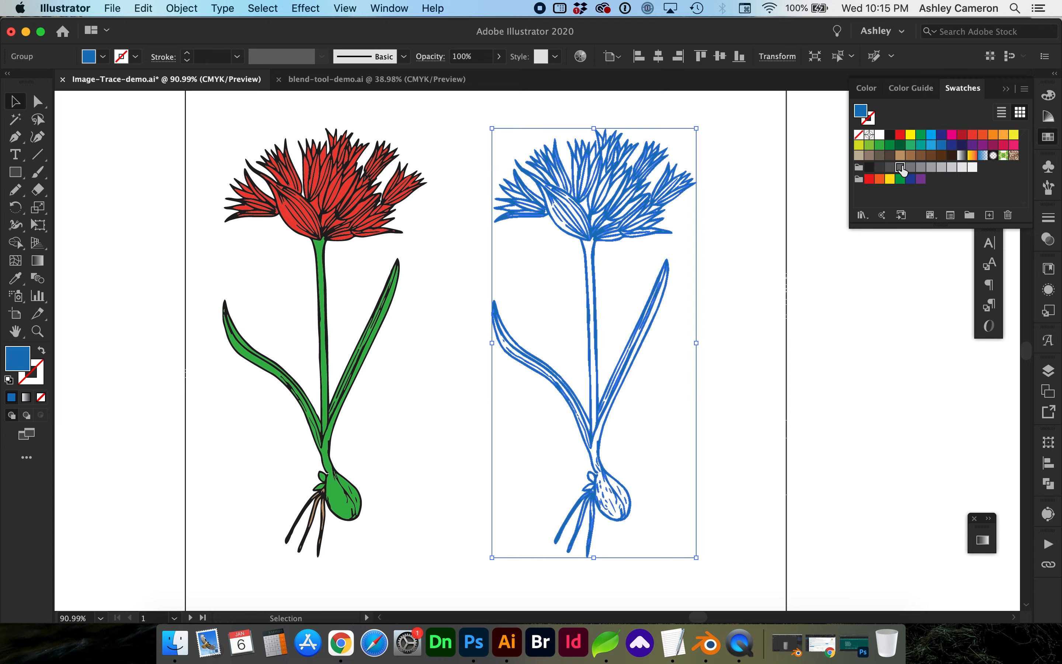
left_click(942, 169)
left_click(836, 299)
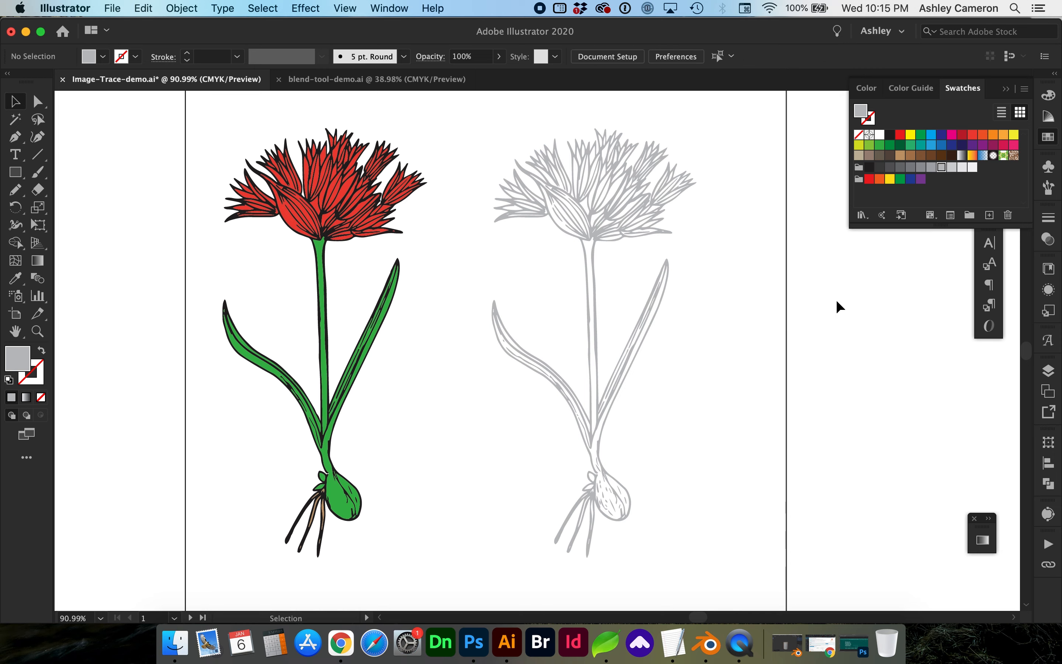
Draw a black rectangle with a white stroke behind the gray line drawing to check its transparent background, and delete the rectangle
scroll(765, 385, "right", 2)
scroll(763, 379, "right", 2)
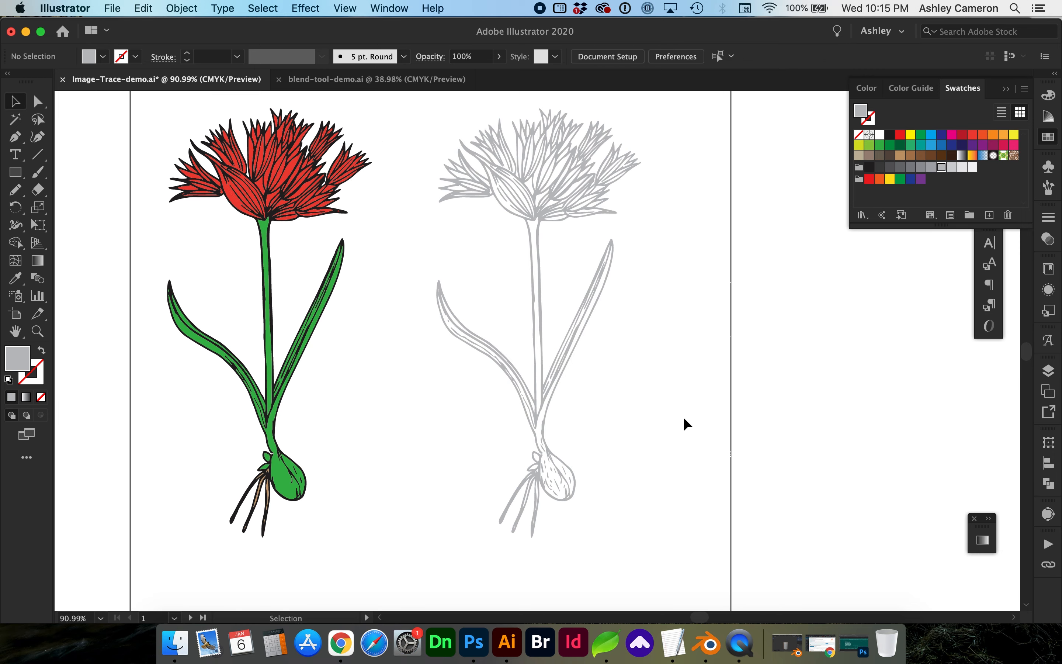
scroll(684, 417, "up", 2)
key("m")
left_click_drag(379, 131, 684, 594)
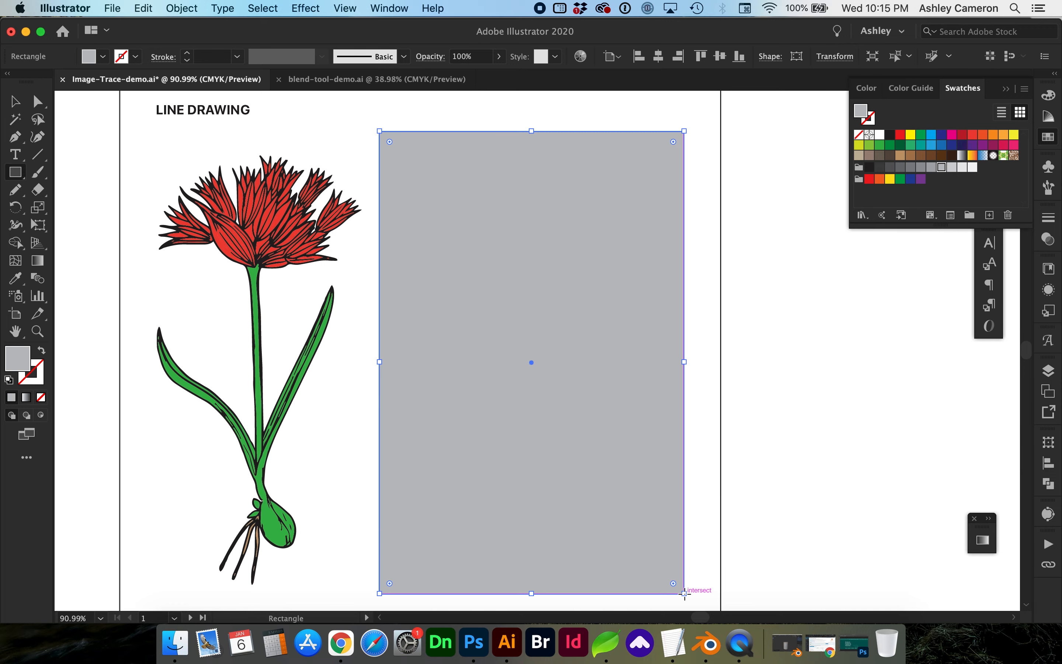
key("d")
key("shift+x")
key("v")
key("super+shift+bracketleft")
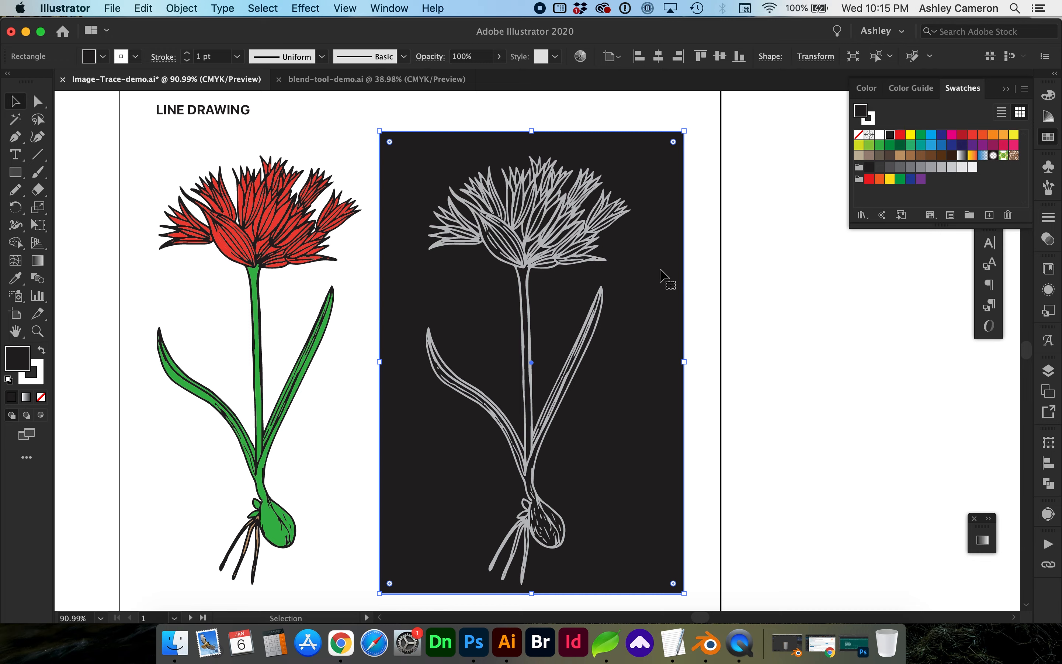
key("Delete")
Go to the Colored Graphic artboard, select the plant image, and open its Image Trace settings
key("shift+Page_Down")
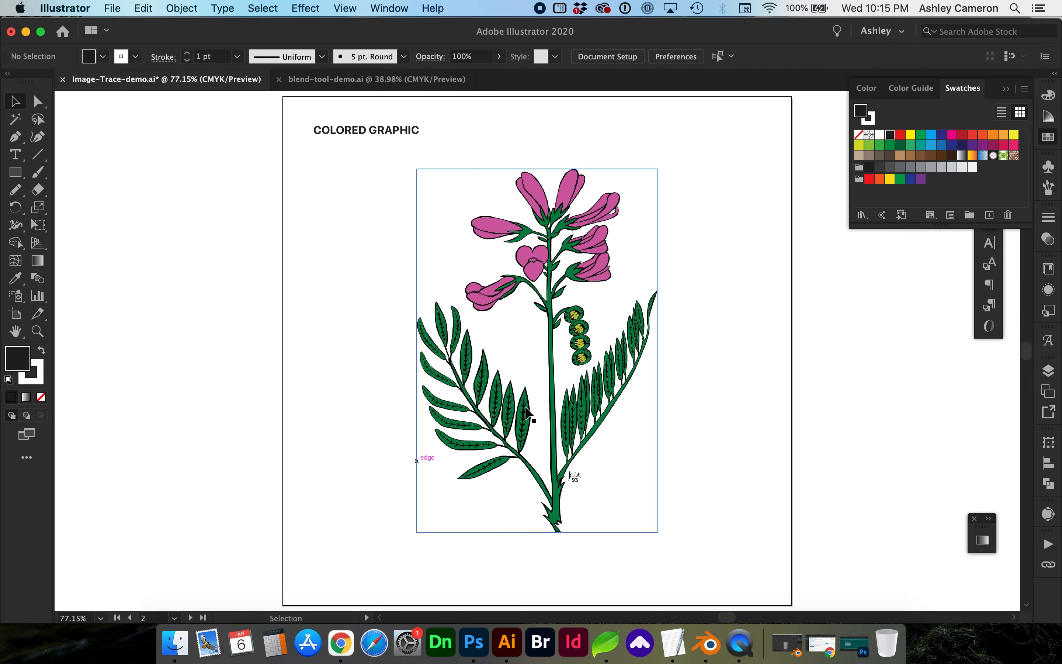
left_click(610, 334)
key("z")
left_click_drag(349, 140, 686, 549)
key("v")
scroll(738, 449, "right", 2)
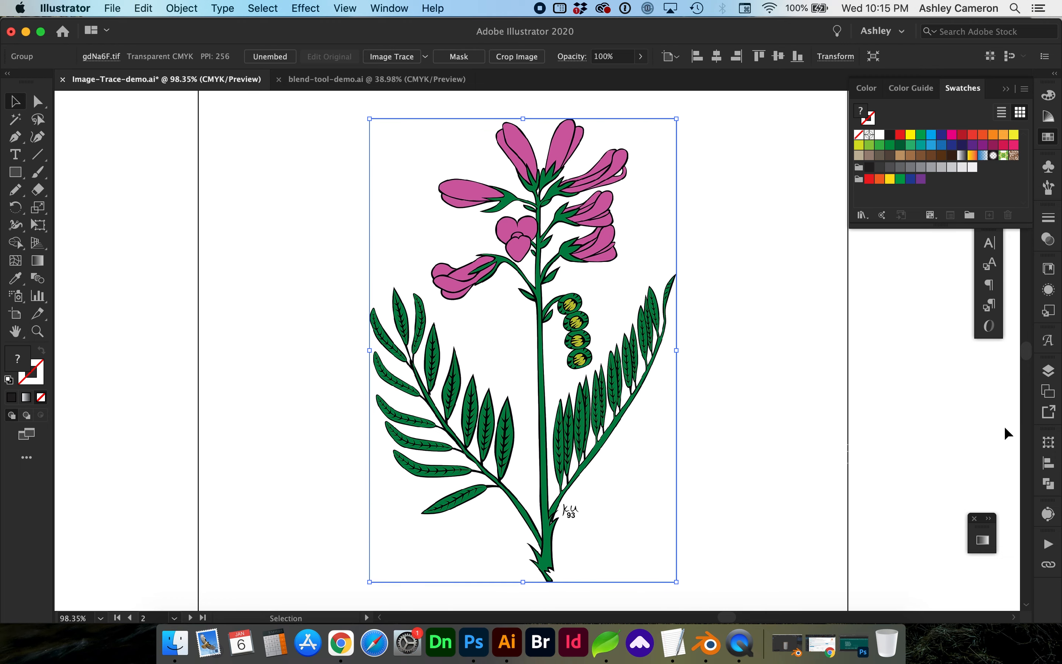
left_click(1048, 514)
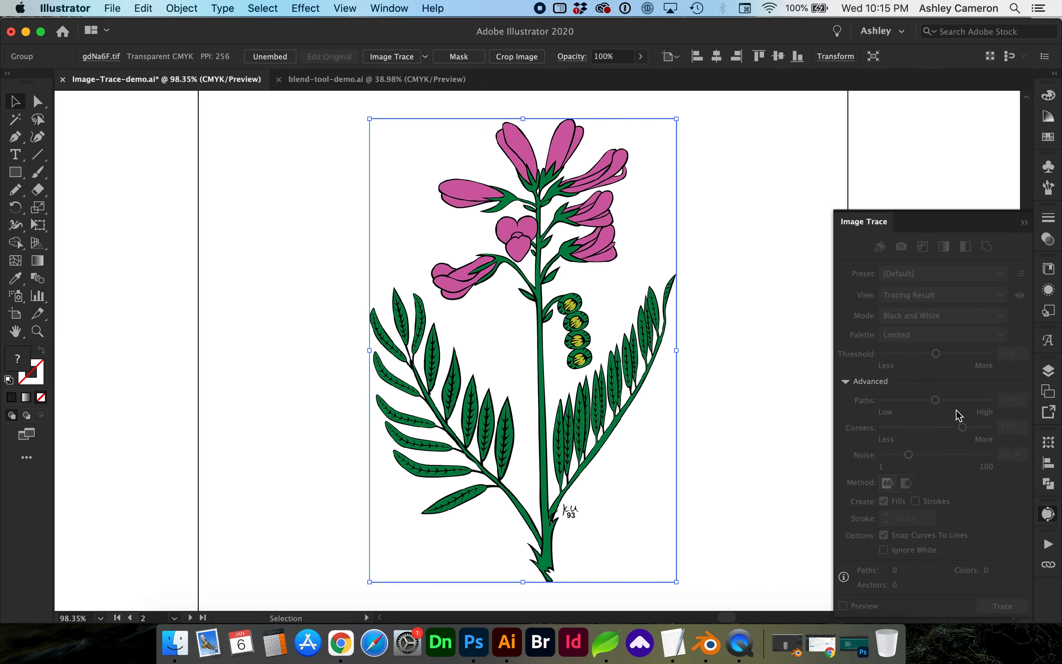
left_click(726, 233)
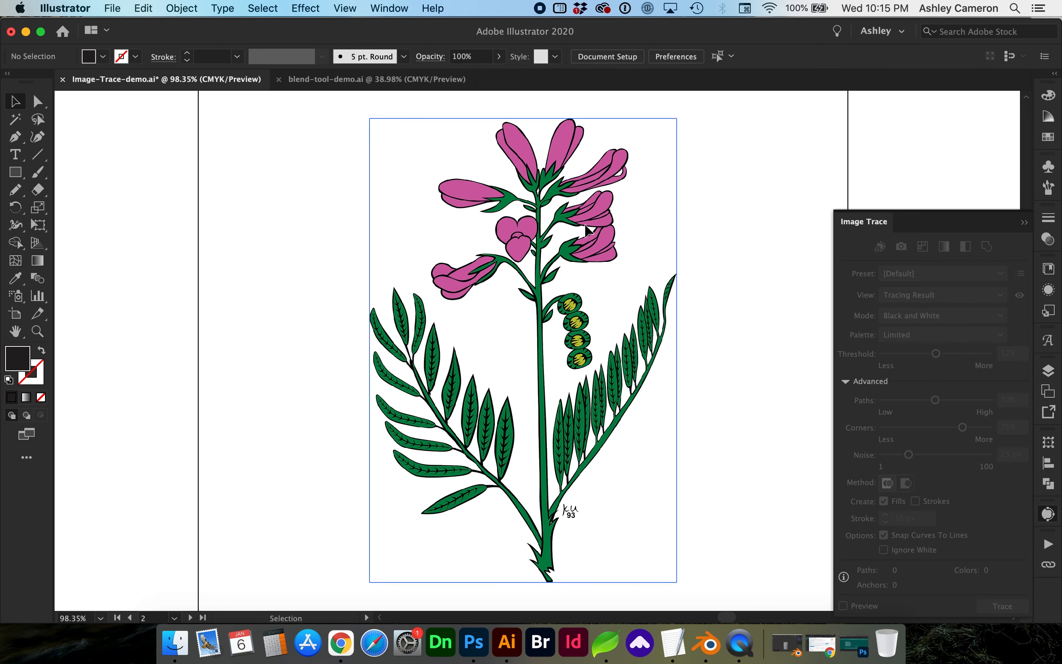
left_click(569, 509)
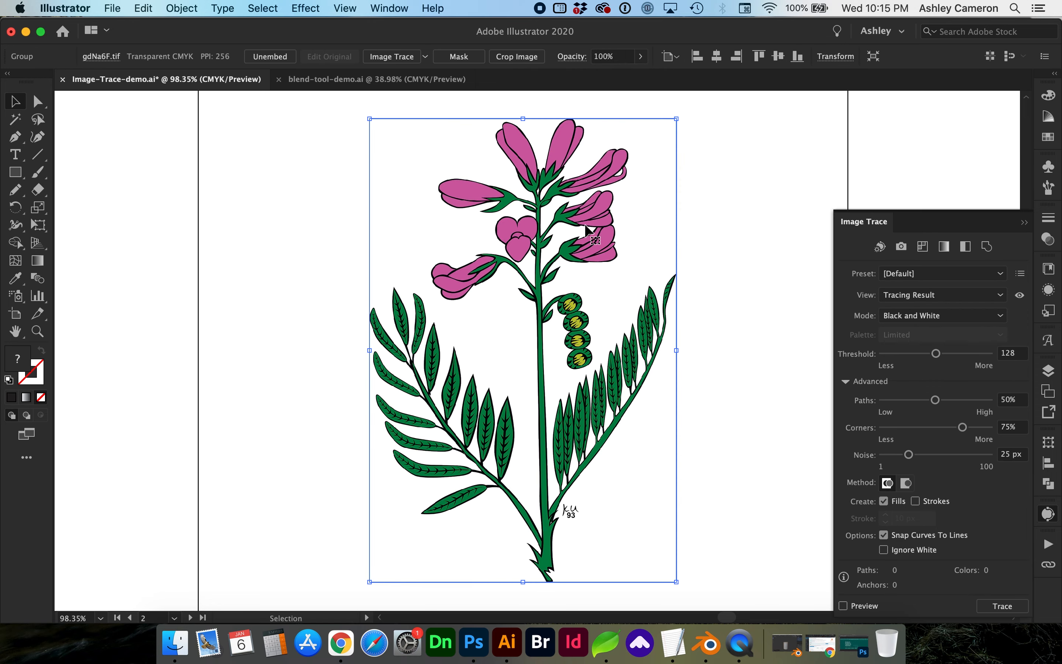
Trace the plant image in Color mode with a limited palette of 4 colors, Ignore White and Preview on
left_click(916, 316)
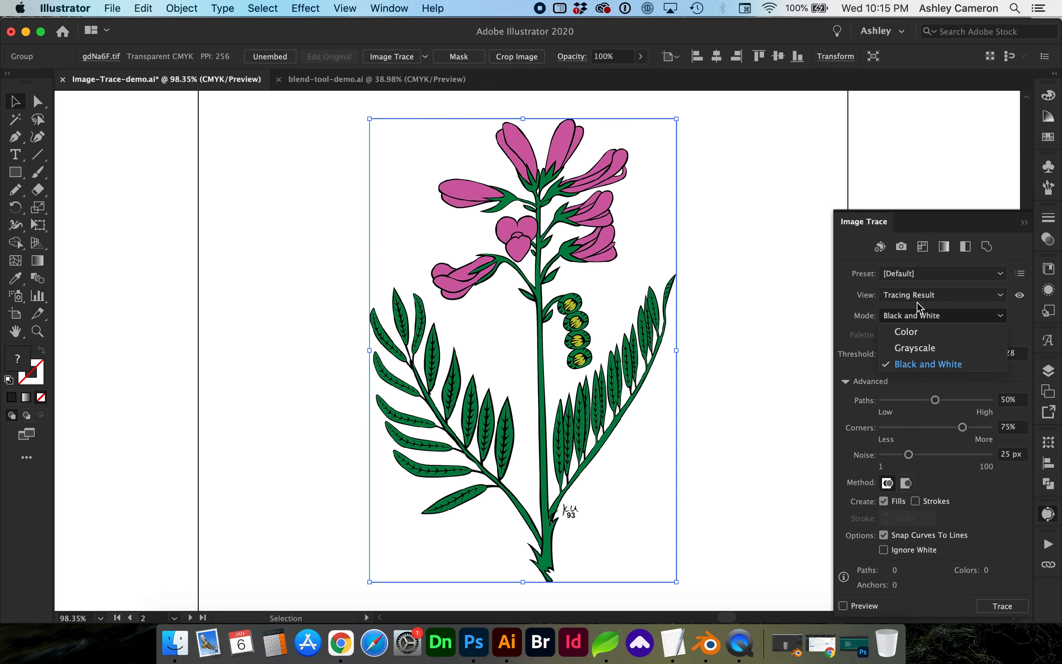
left_click(921, 333)
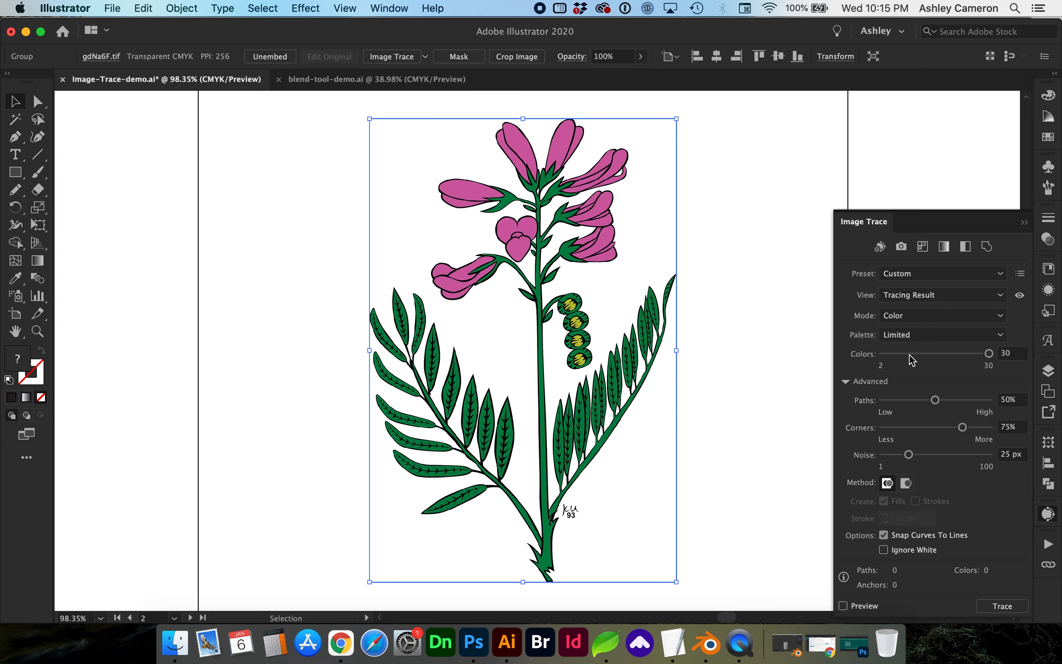
left_click(1009, 353)
type("4")
key("Return")
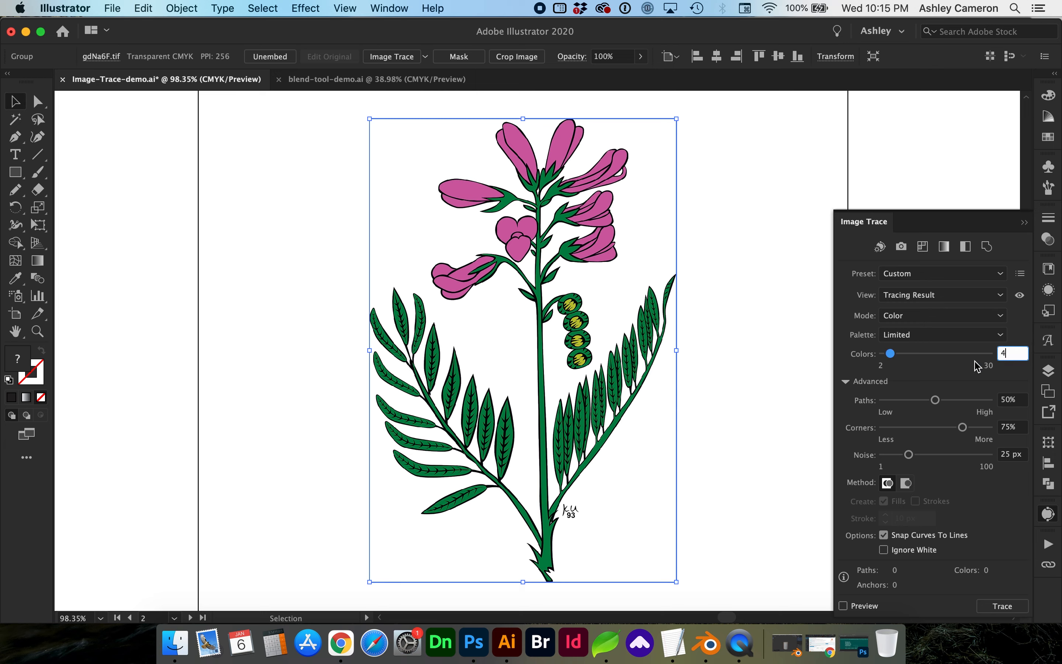
left_click(908, 554)
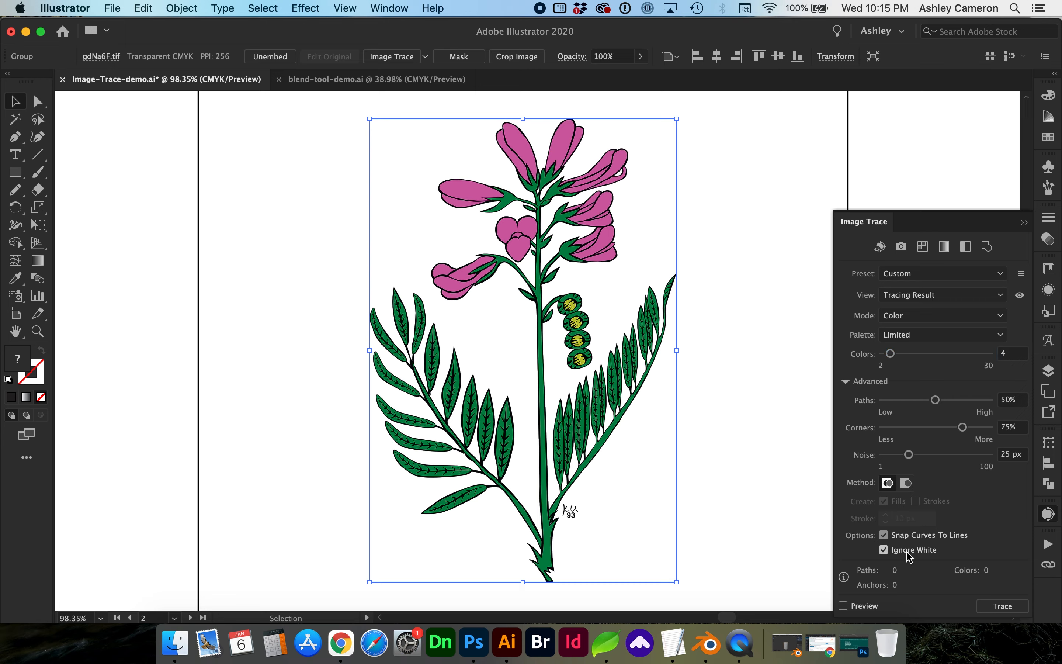
left_click(844, 606)
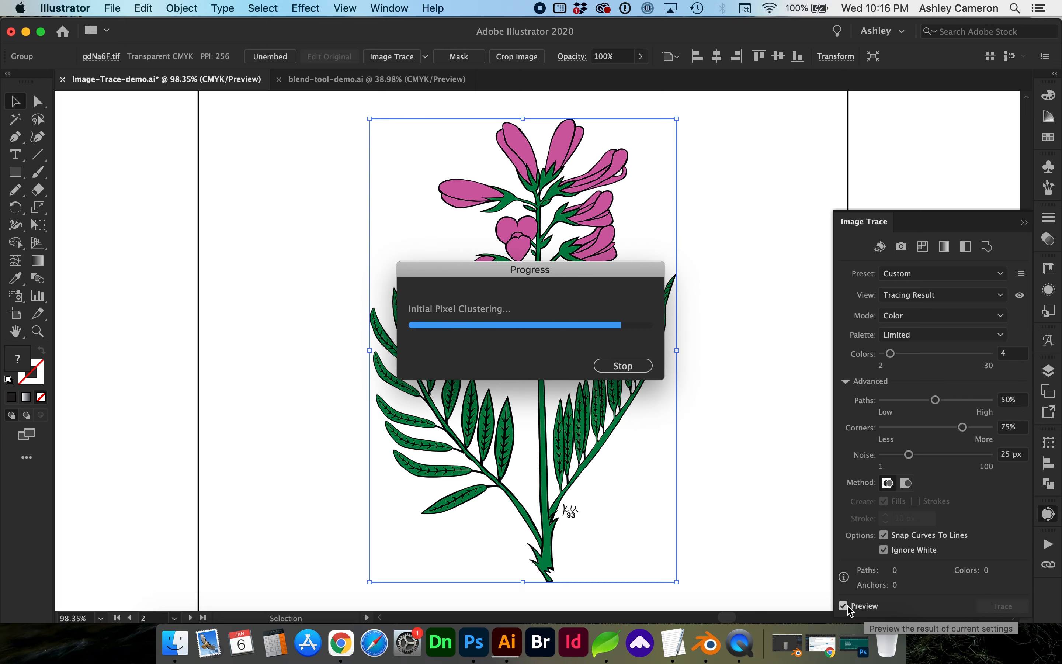
Refine the plant tracing to 6 colors, 5 px noise and 77% paths, and expand it into vector shapes
left_click(1010, 353)
key("Up")
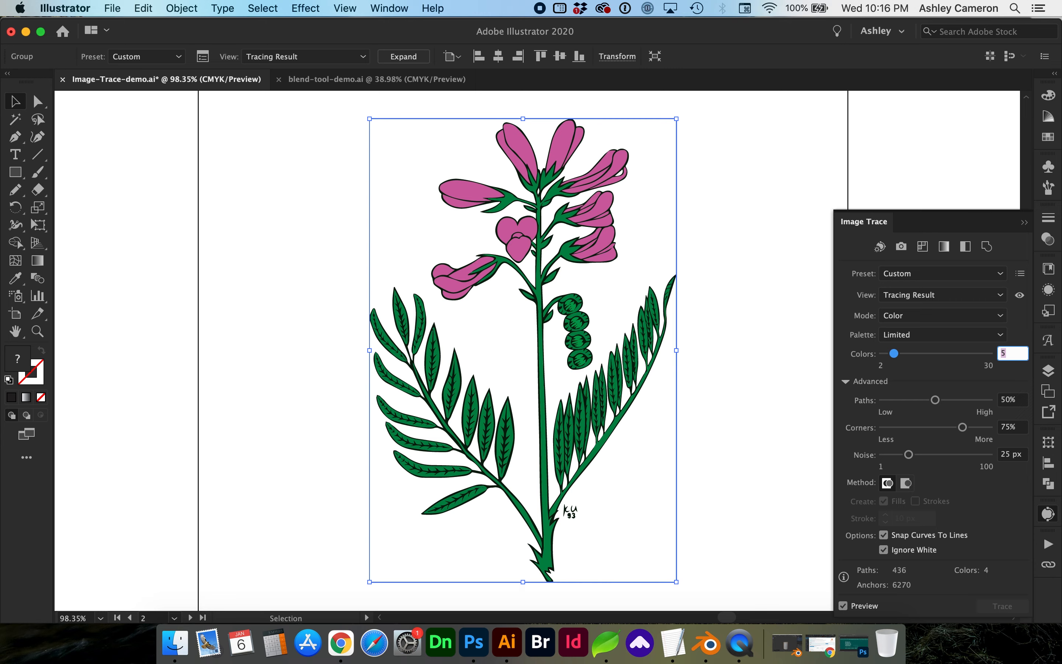
key("Up")
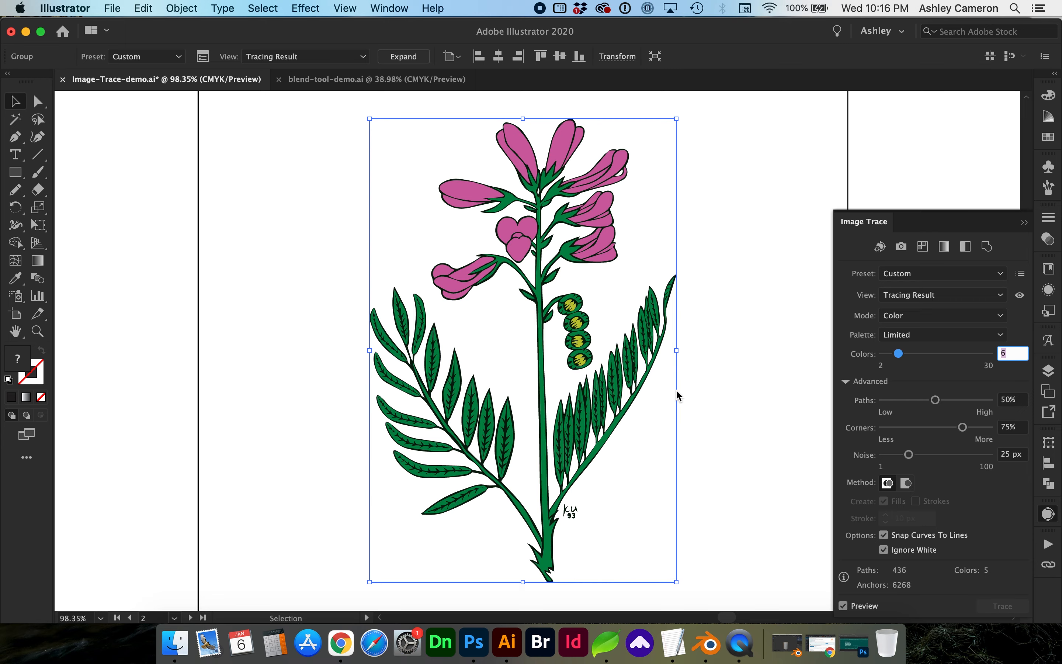
left_click(886, 454)
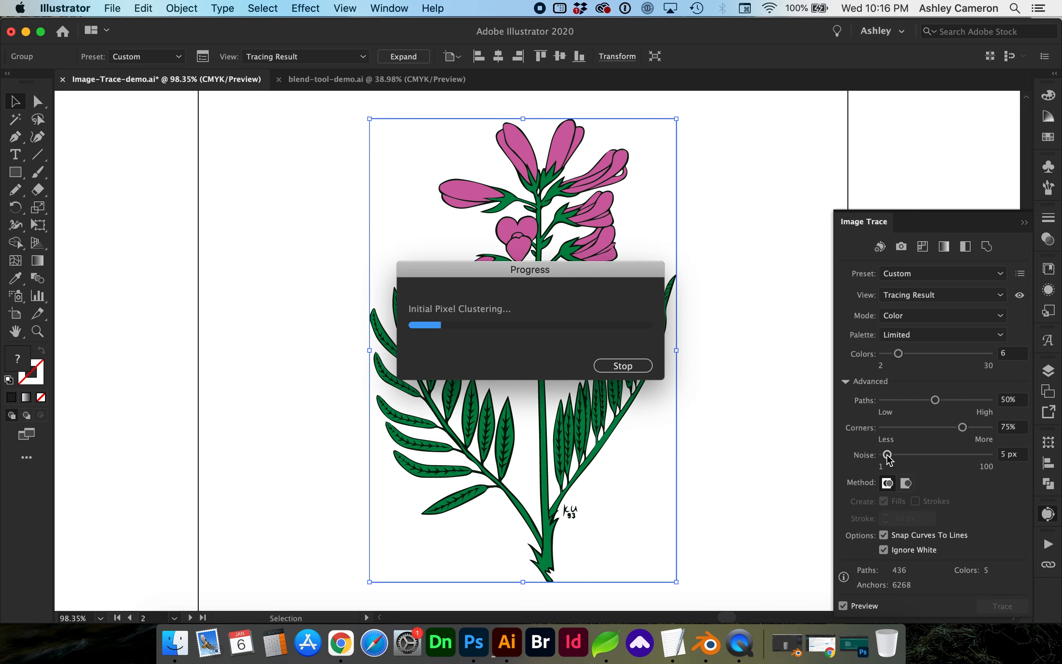
left_click(964, 400)
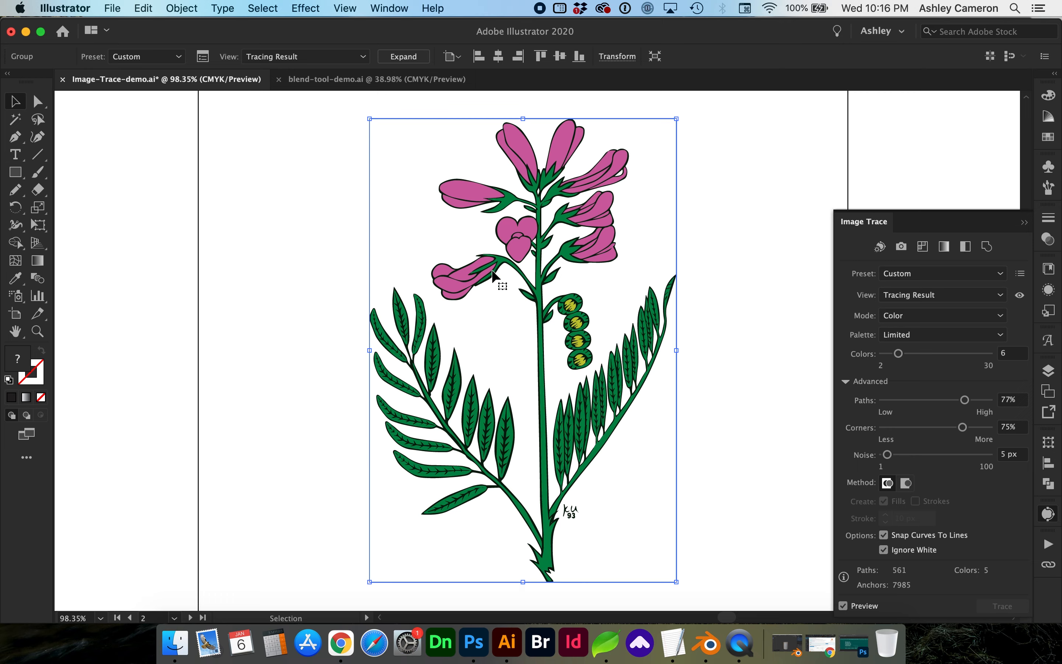
left_click(403, 56)
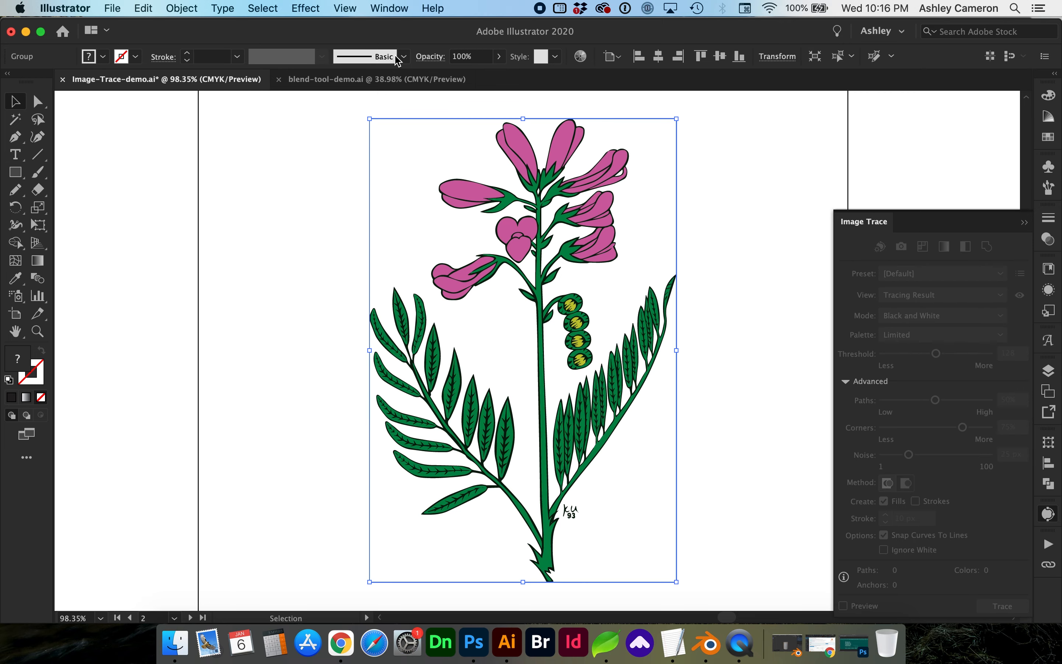
left_click(293, 221)
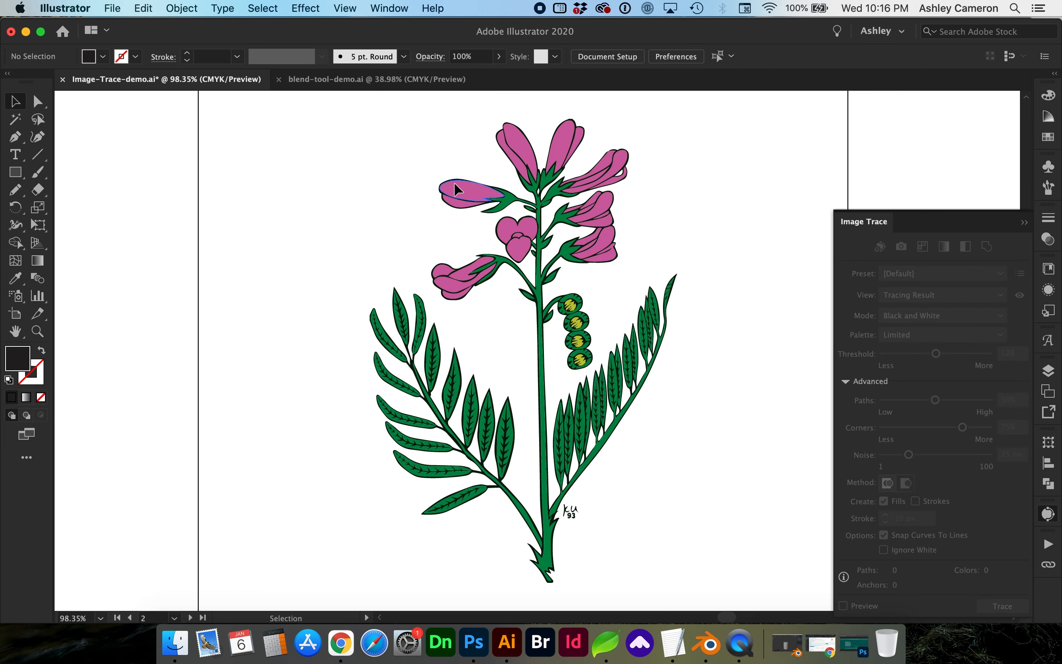
Isolate the nested groups of the expanded plant, select a pink petal, and select every shape with the same fill color
left_click(469, 192)
double_click(470, 189)
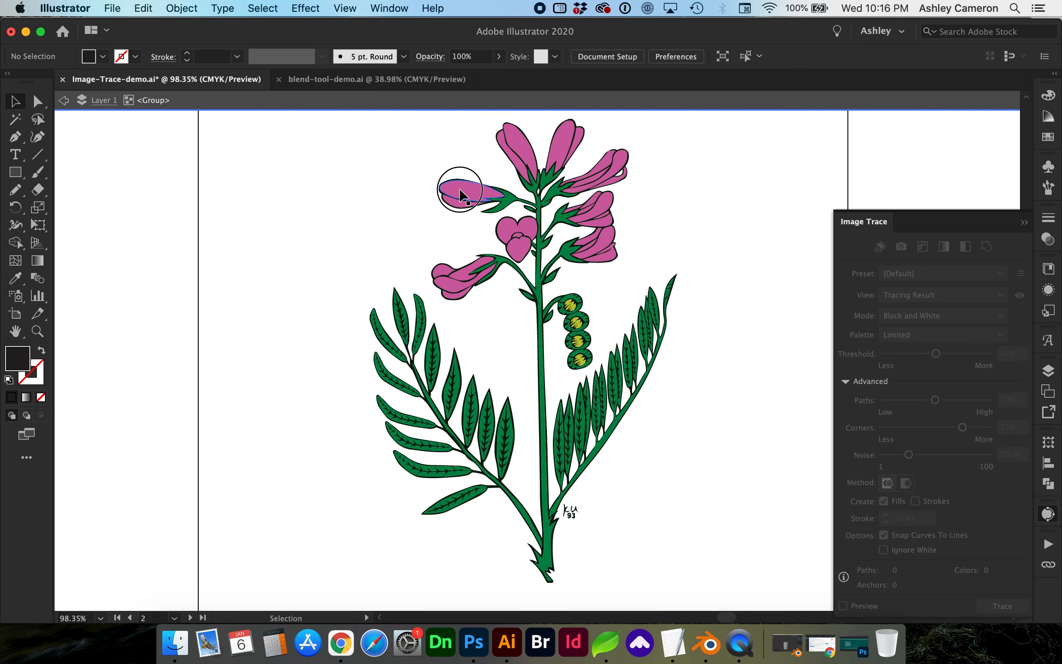
left_click(459, 188)
double_click(463, 193)
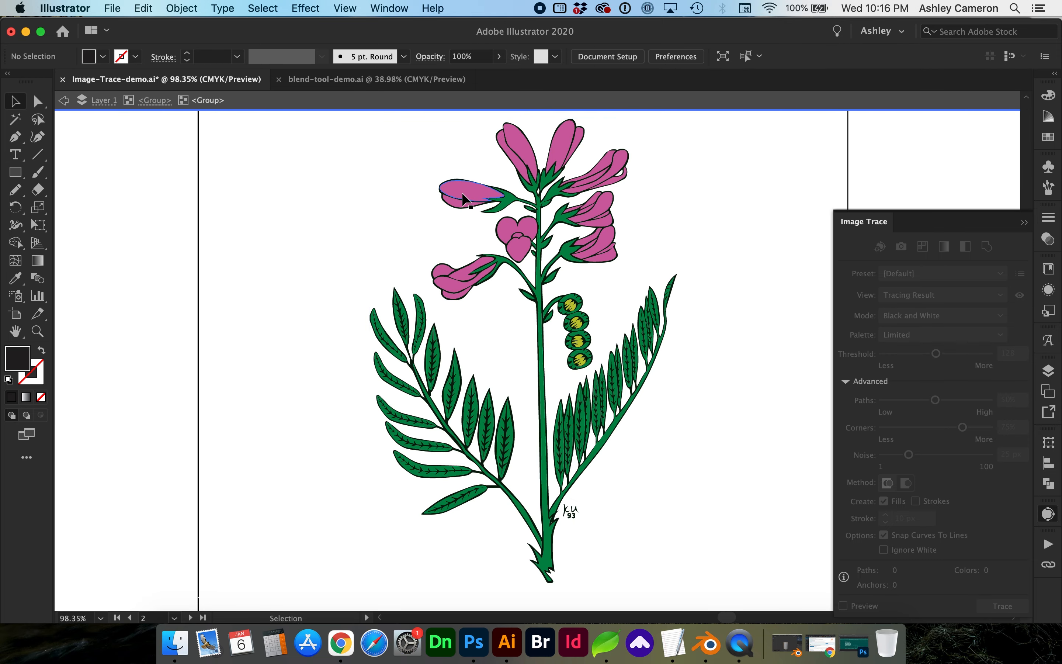
left_click(458, 189)
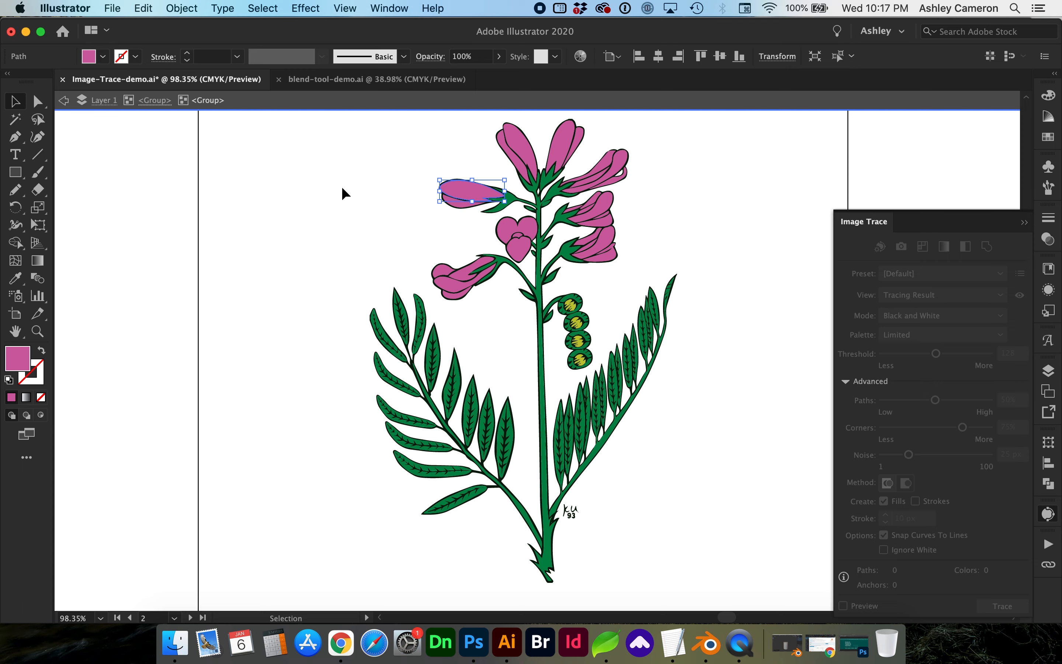
left_click(265, 7)
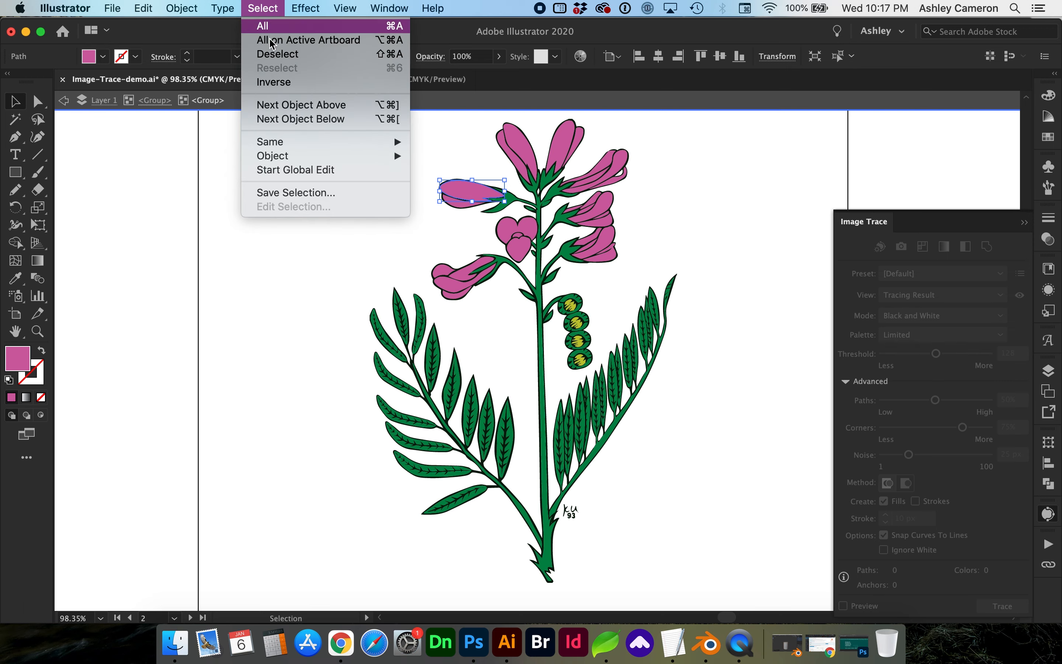
mouse_move(263, 142)
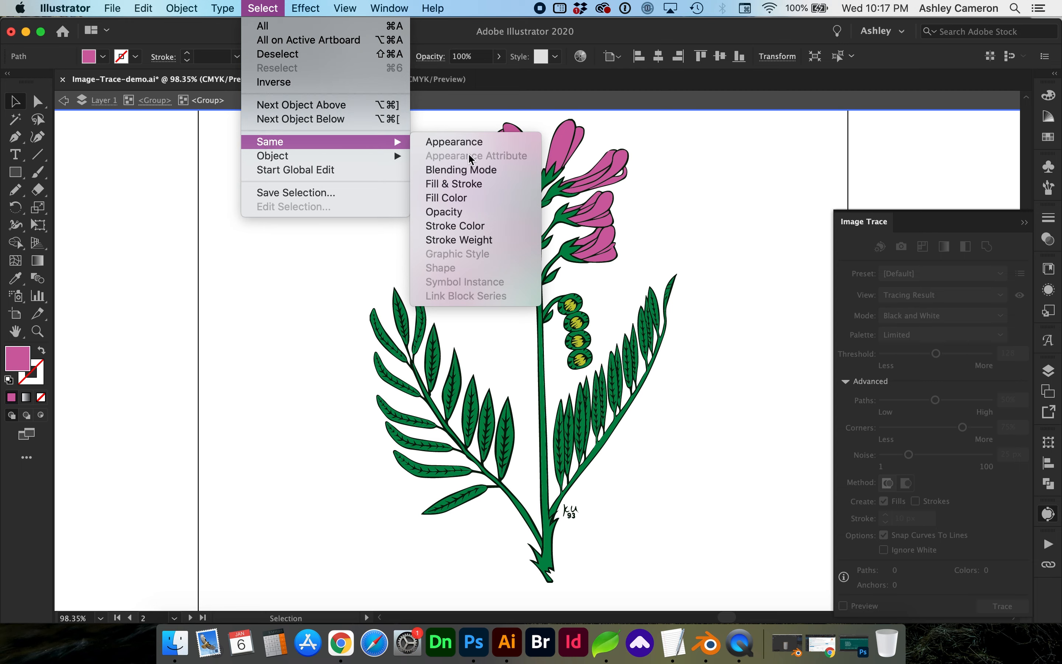
left_click(466, 203)
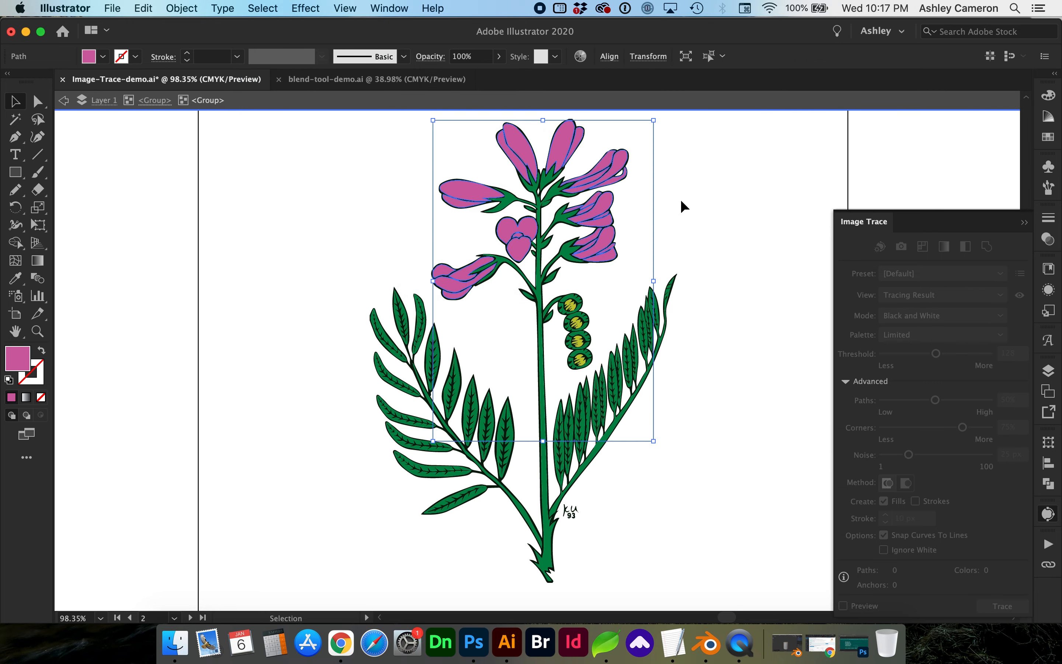
Group all the selected pink petal shapes
key("a")
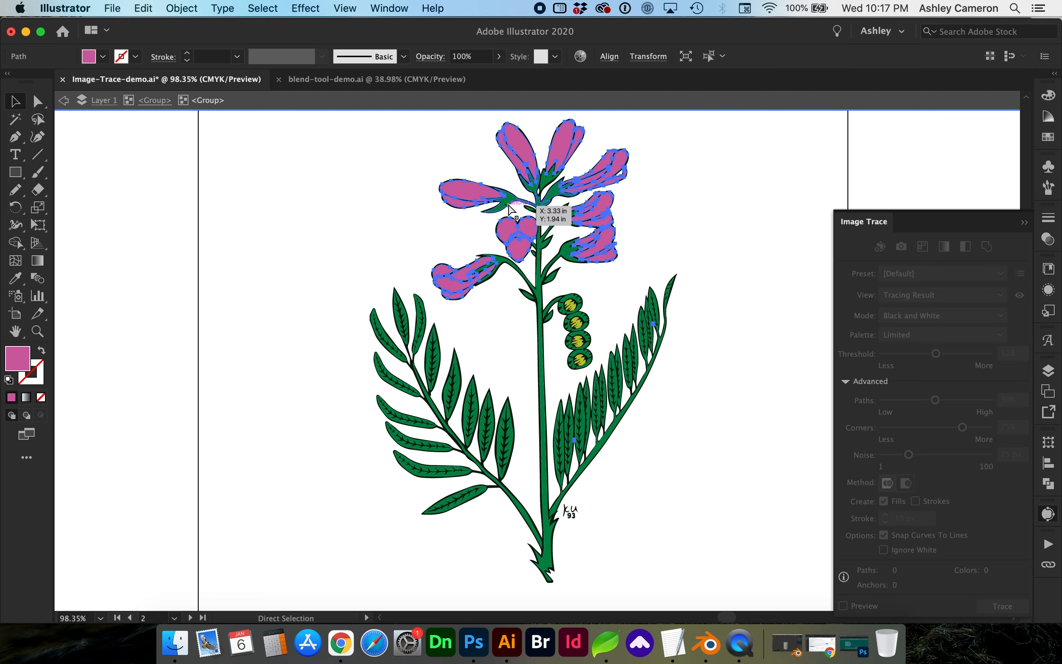
key("v")
left_click(181, 9)
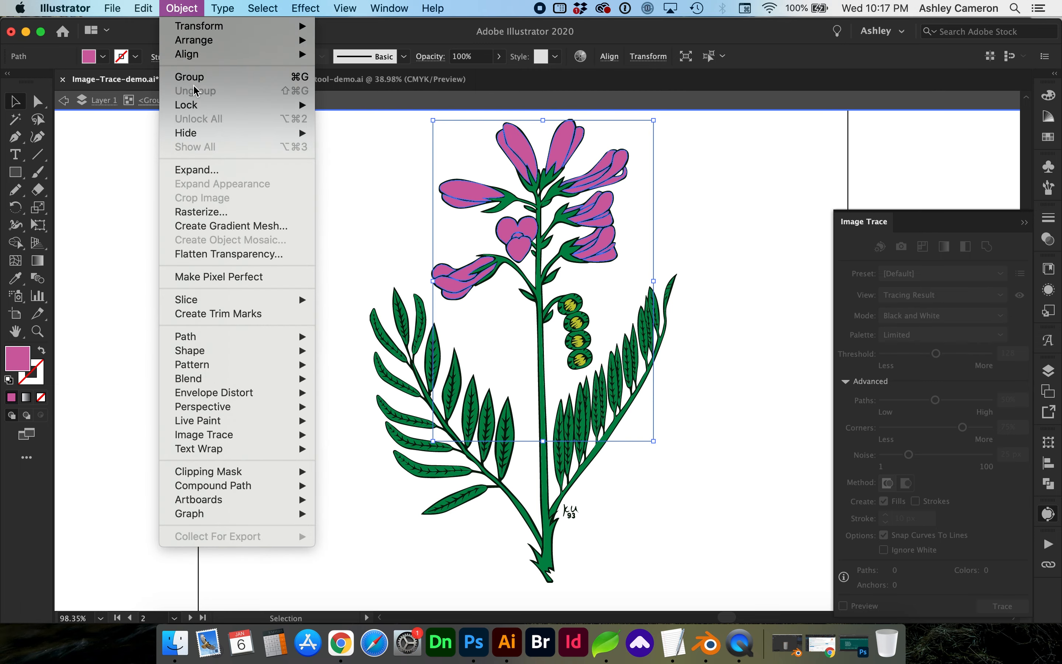
left_click(213, 78)
key("a")
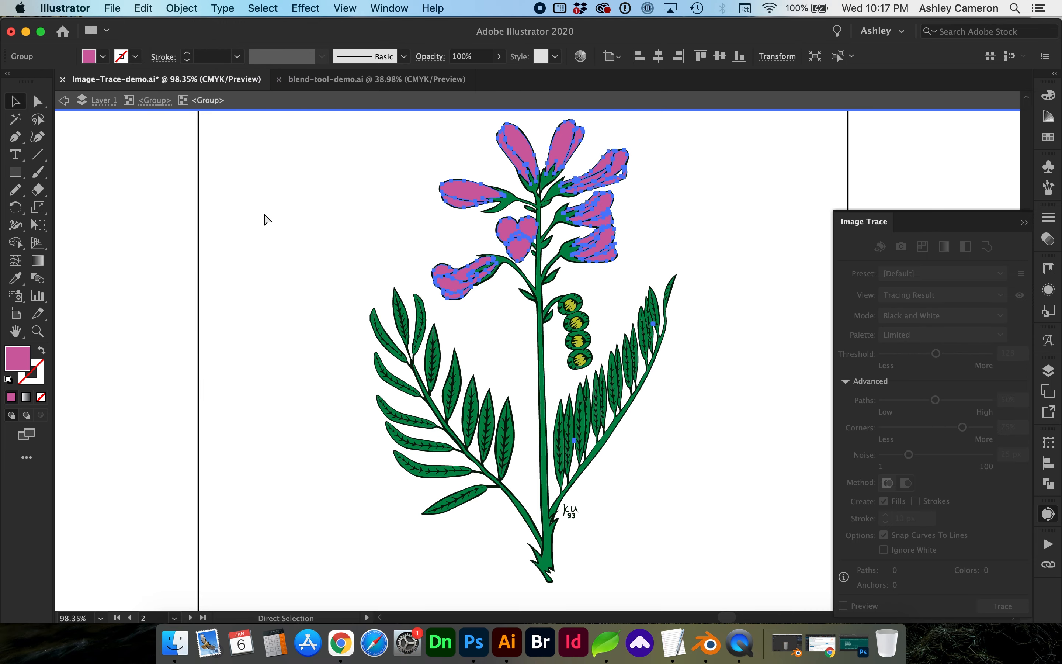
Delete the grouped pink petals, leave isolation mode, and undo the deletion
key("Delete")
key("Escape")
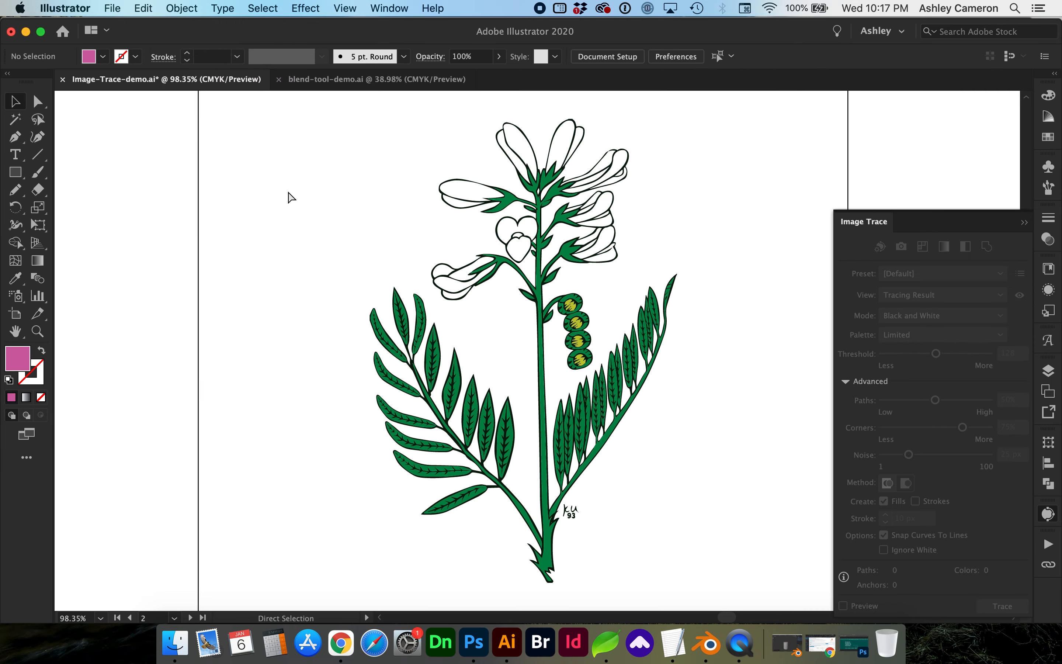
key("super+z")
key("v")
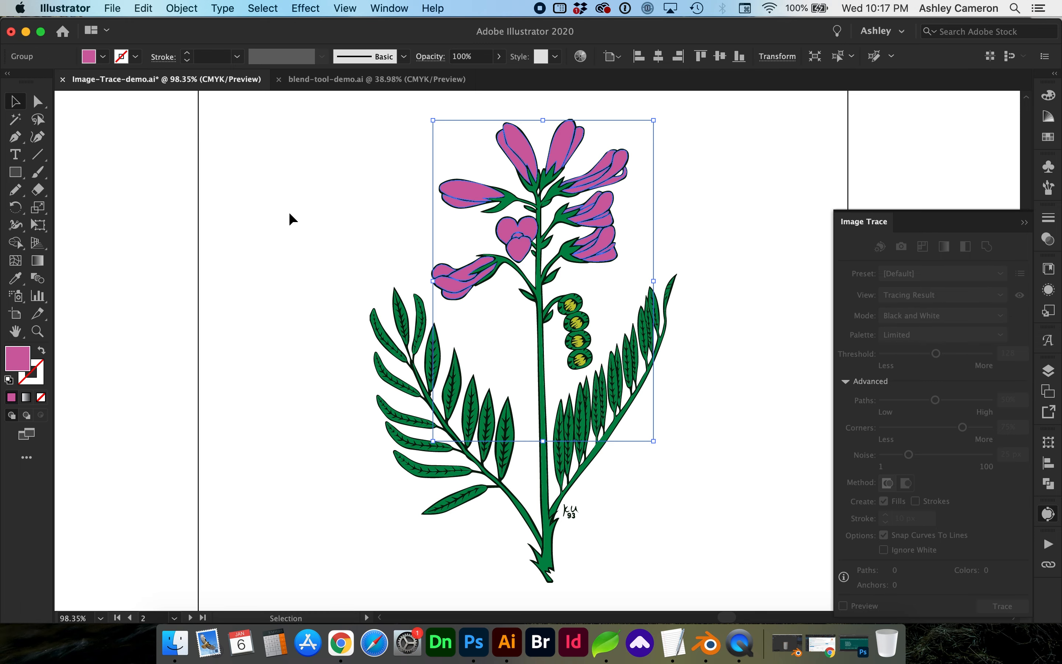
Recolor the petal group with swatches, trying dark red and orange before filling it with purple
left_click(343, 194)
left_click(452, 187)
left_click(1049, 136)
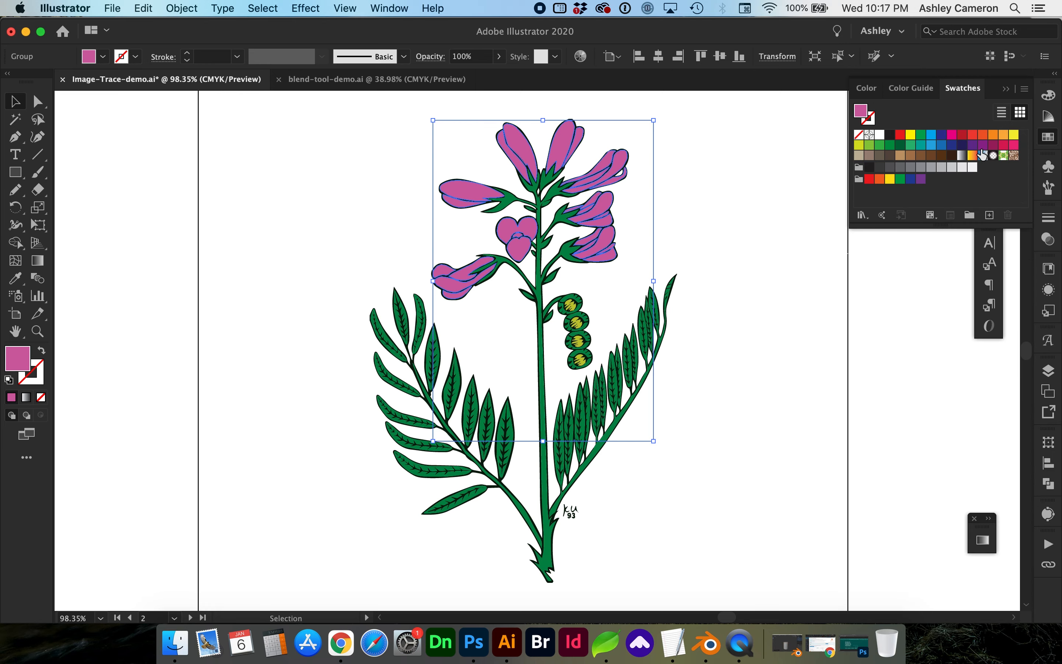
left_click(961, 136)
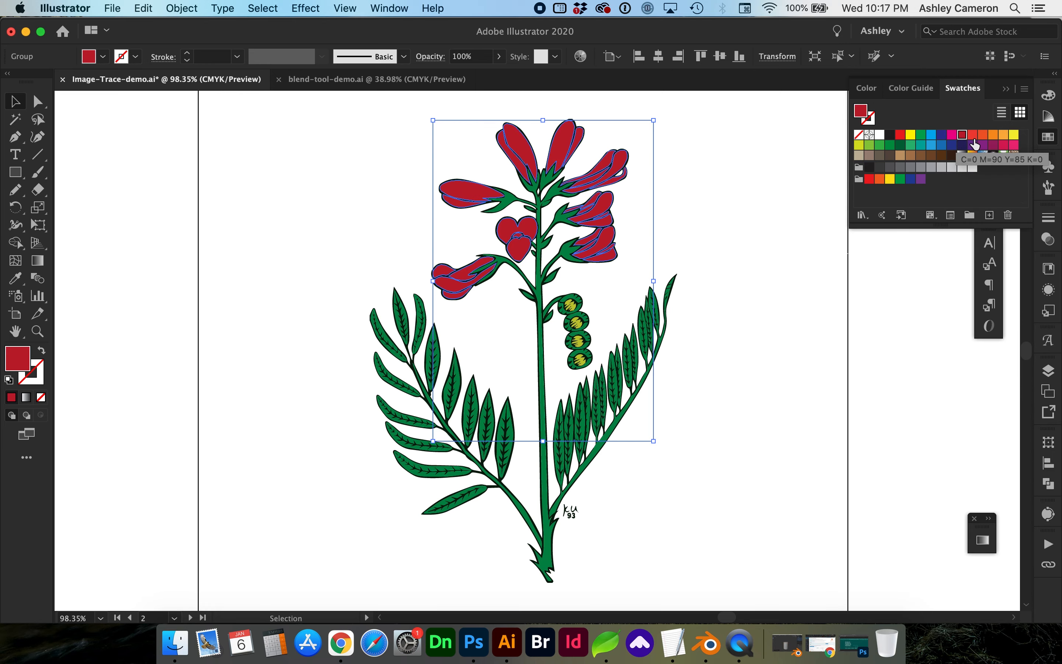
left_click(992, 134)
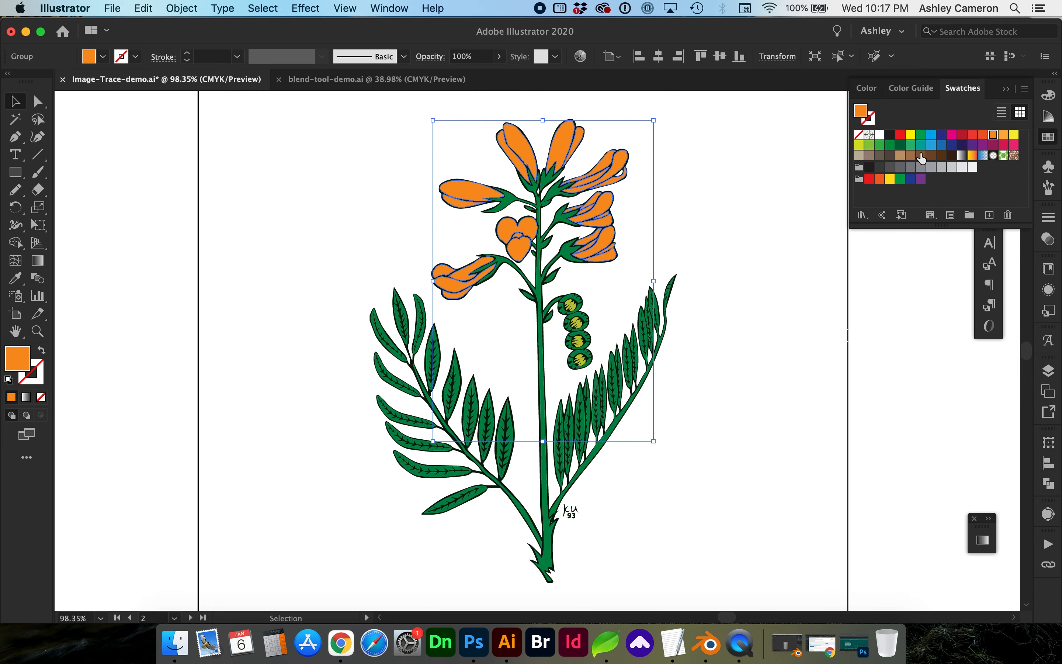
left_click(983, 145)
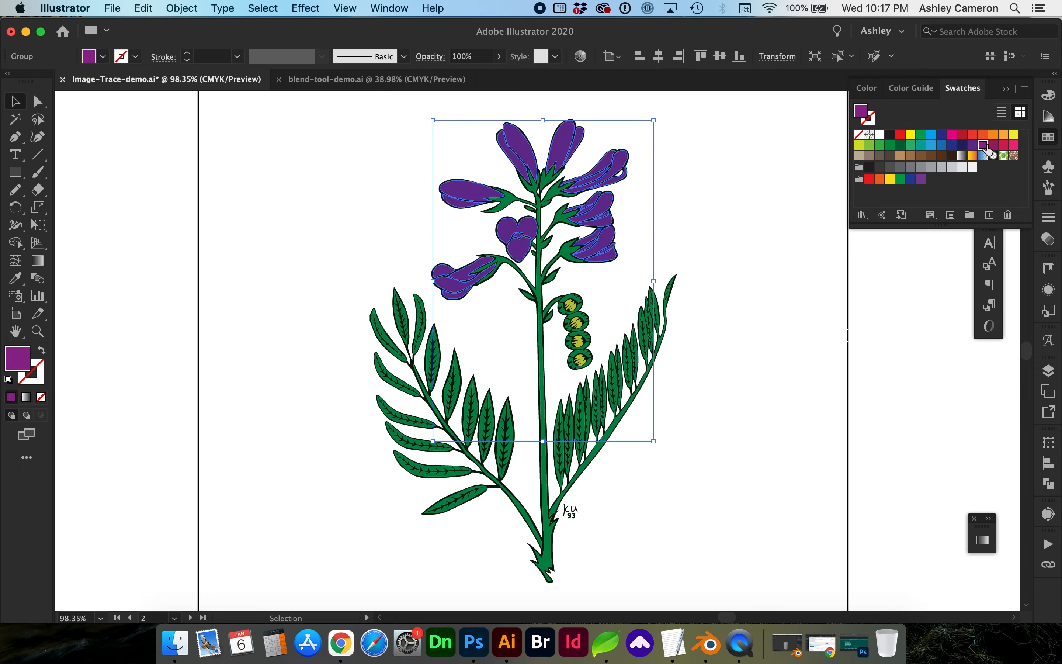
Select the green main stem with the Group Selection tool and extend the selection to all shapes with the same fill color
left_click(541, 310, "shift")
double_click(540, 312)
left_click(544, 317)
left_click_drag(37, 101, 74, 118)
double_click(273, 269)
scroll(532, 279, "up", 5)
left_click(532, 281)
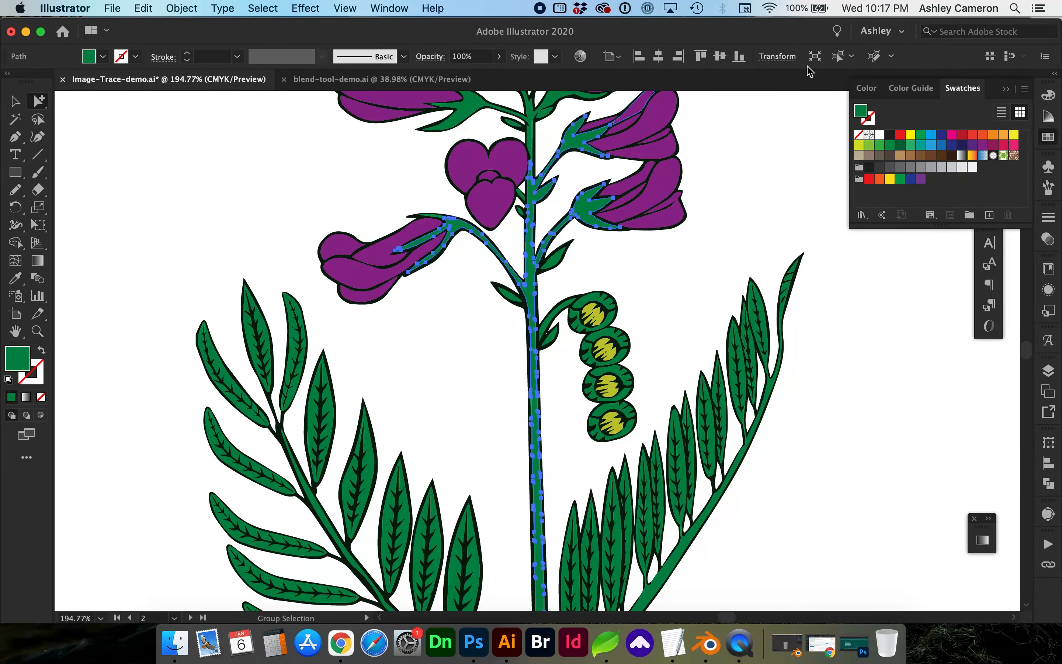
left_click(851, 58)
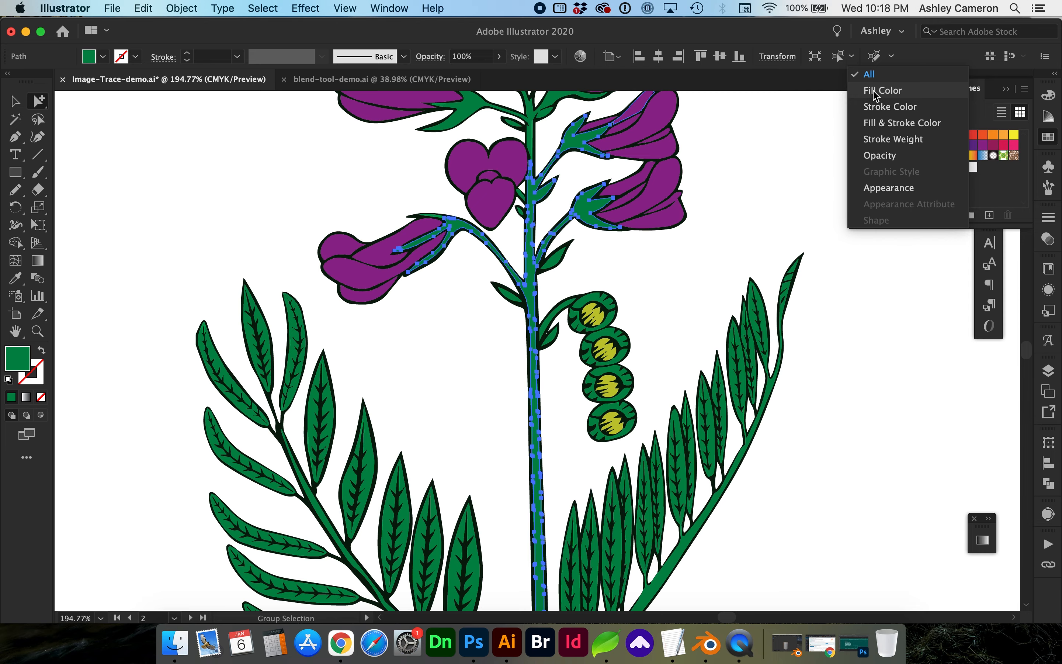
left_click(882, 90)
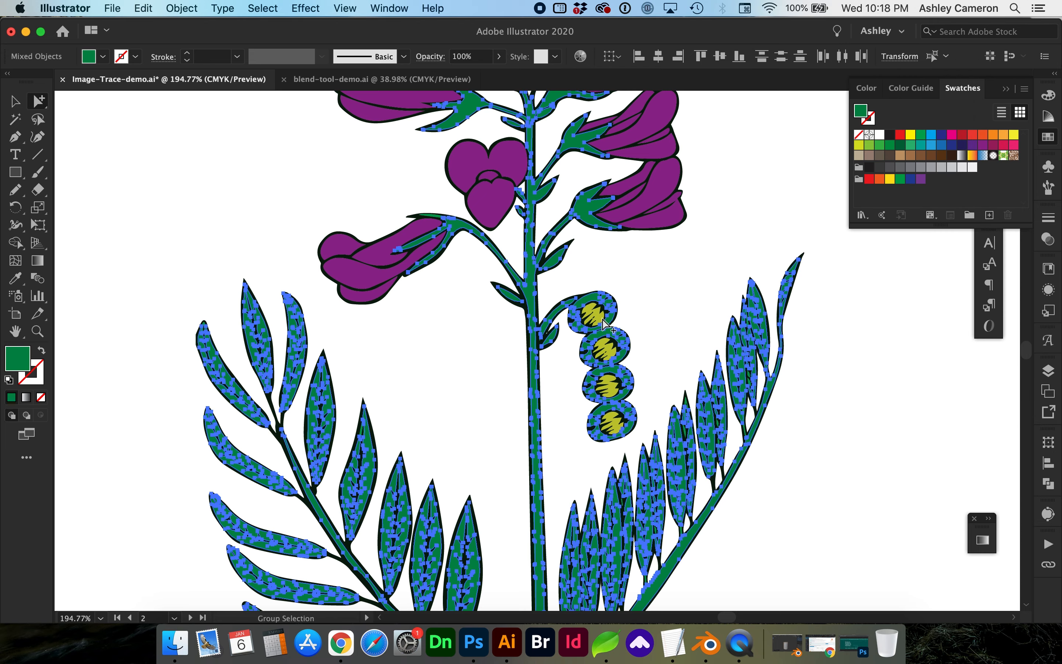
Group the selected green stem and leaf shapes and fill the group with a brighter green swatch
scroll(605, 324, "down", 3)
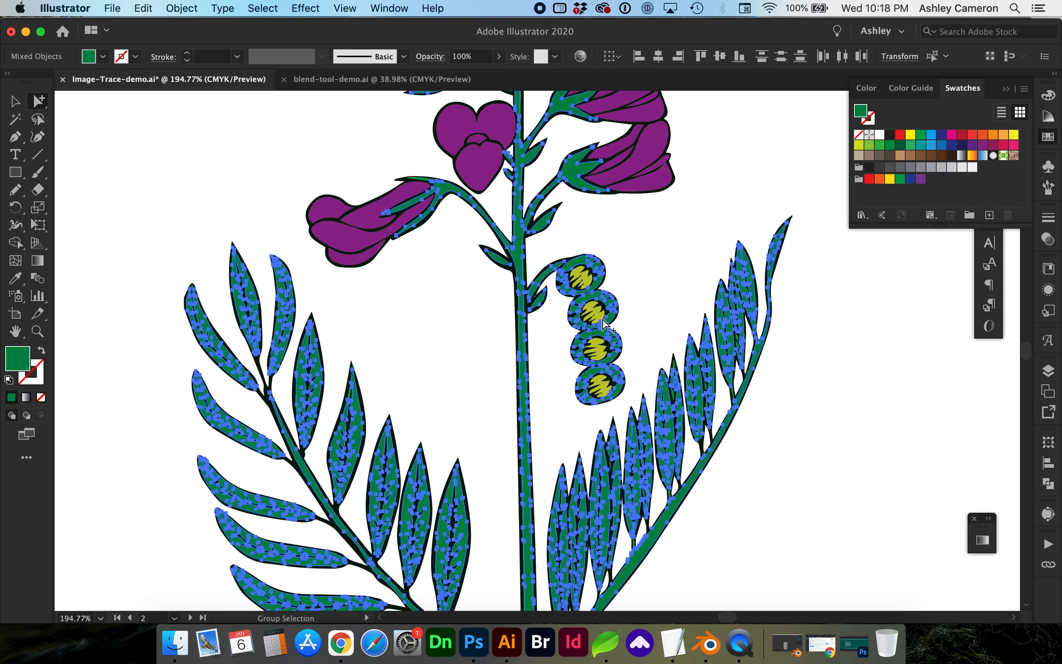
key("super")
key("super+g")
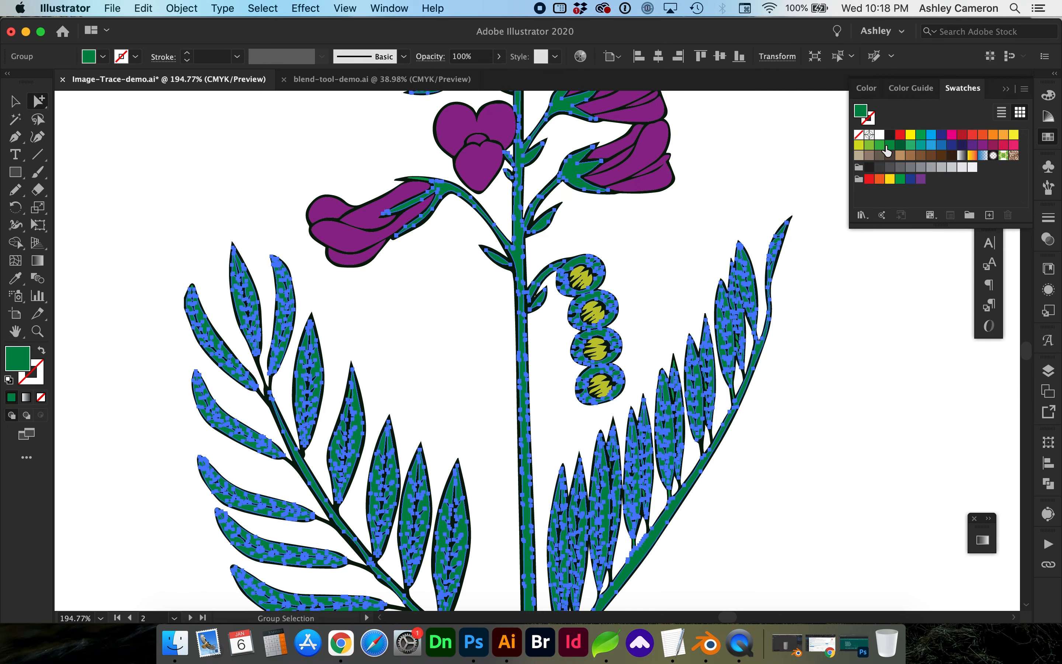
left_click(880, 146)
scroll(782, 434, "down", 5)
left_click(709, 440)
key("super+0")
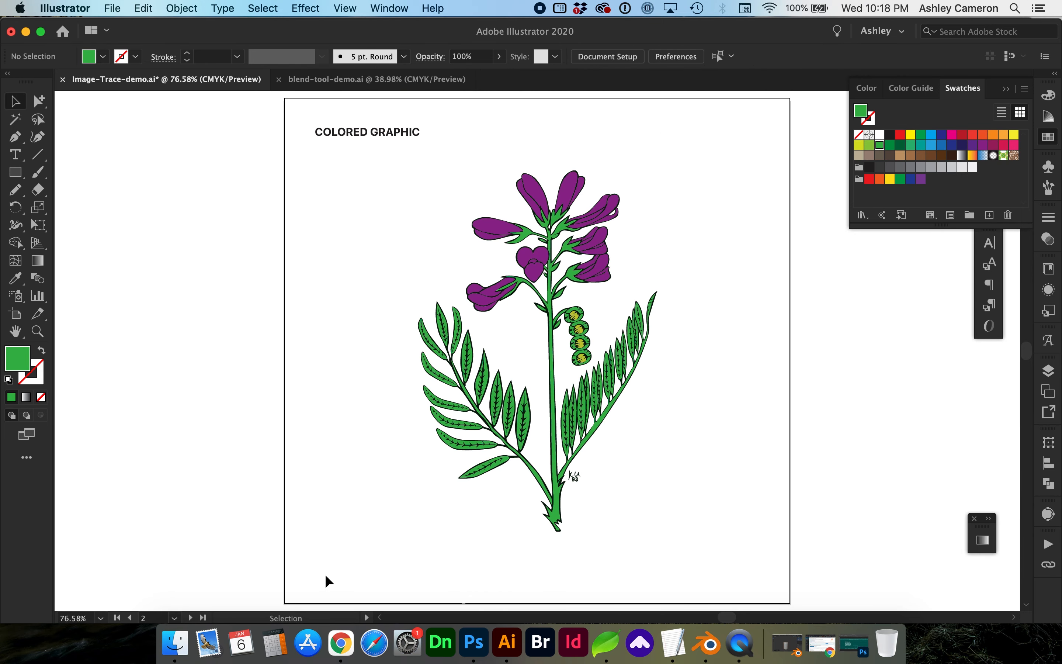
Go to the Photograph artboard, select the red poppy photo, and open its Image Trace settings
left_click(190, 617)
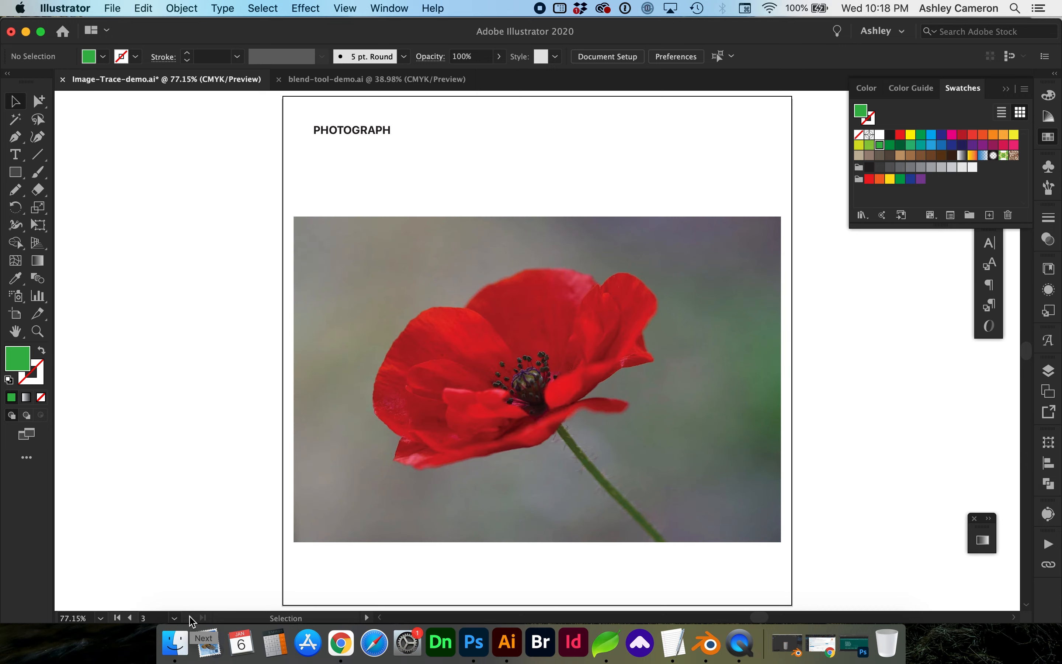
left_click(466, 373)
key("z")
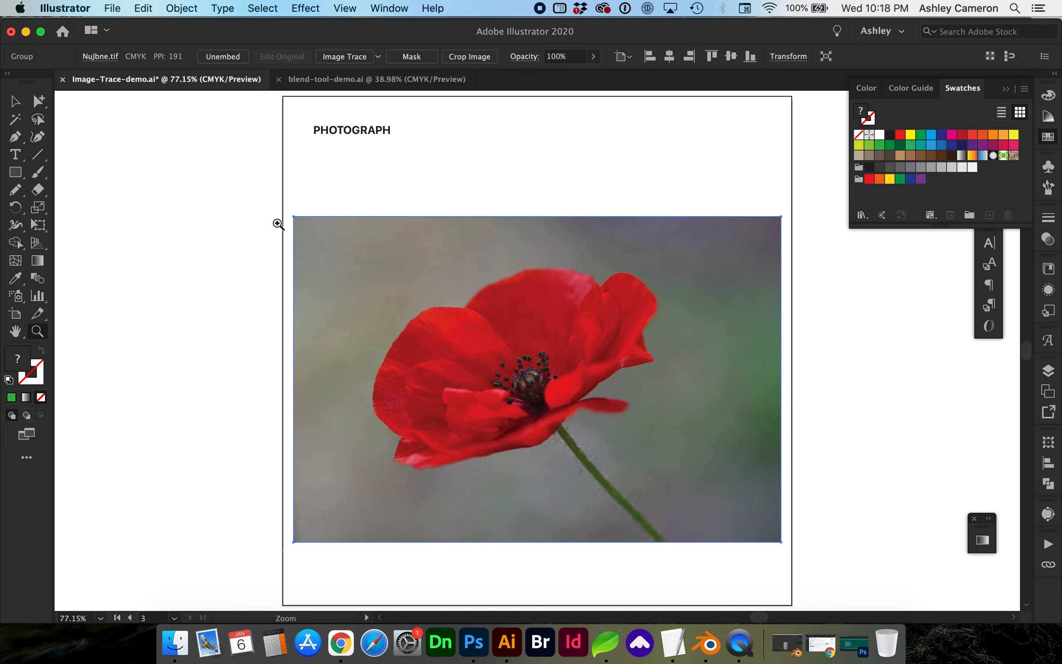
left_click_drag(277, 212, 811, 566)
key("v")
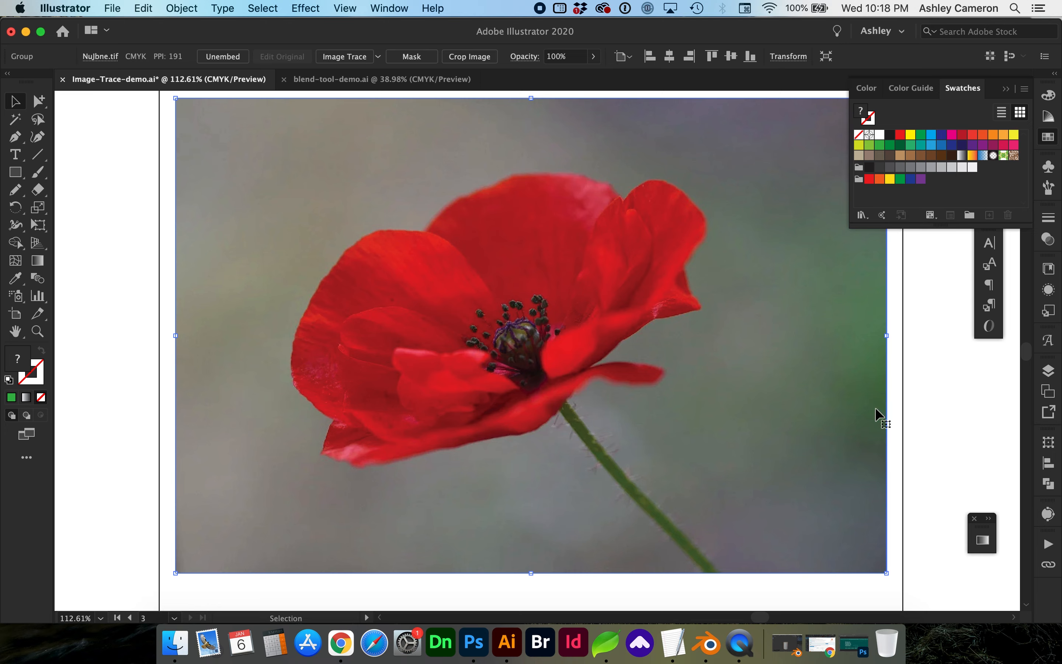
left_click(1049, 513)
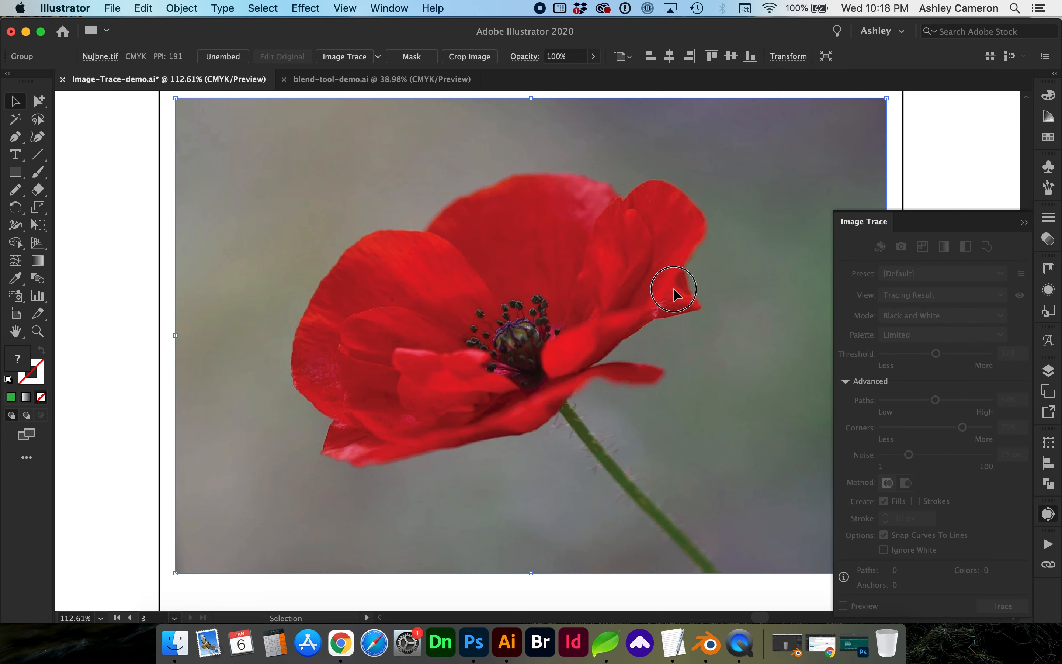
left_click(902, 159)
left_click(774, 189)
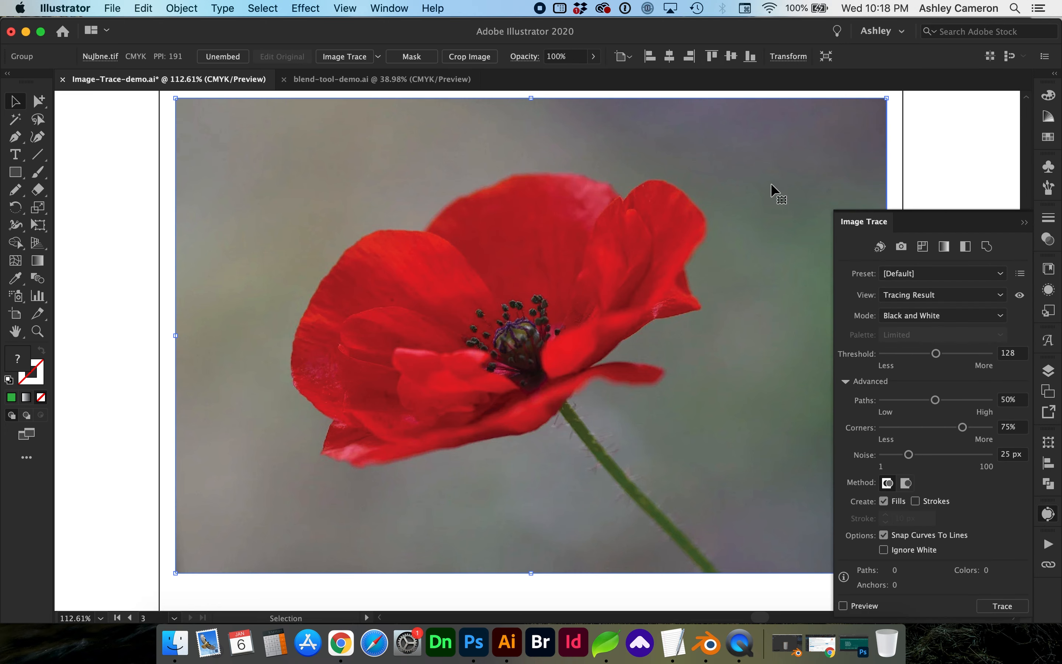
Trace the poppy photo with the High Fidelity Photo preset and raise Paths to 77%
left_click(916, 273)
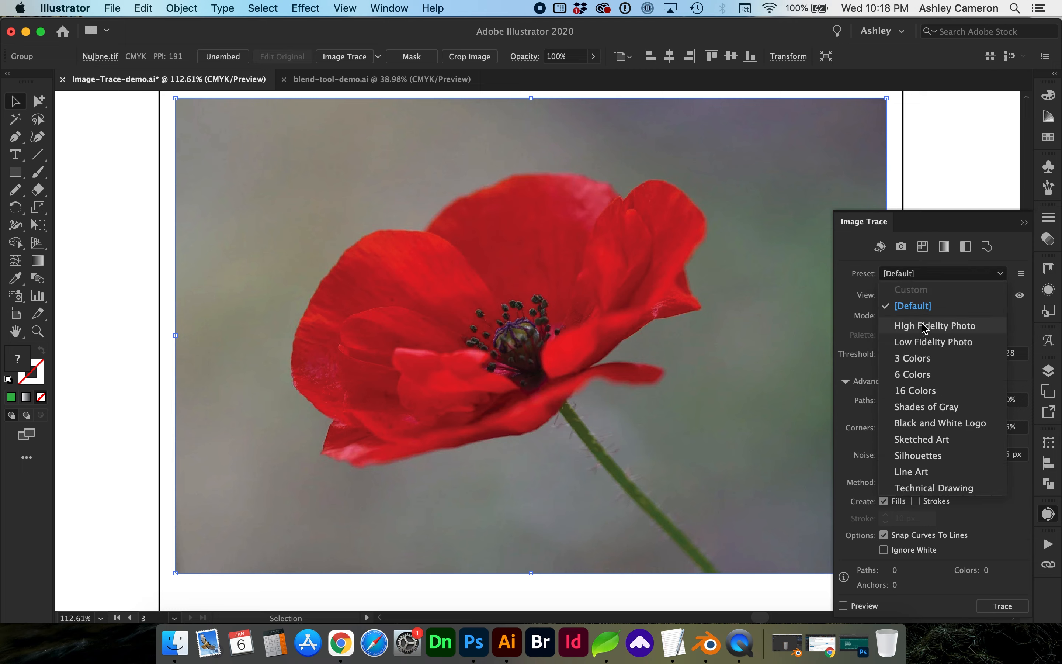
left_click(922, 329)
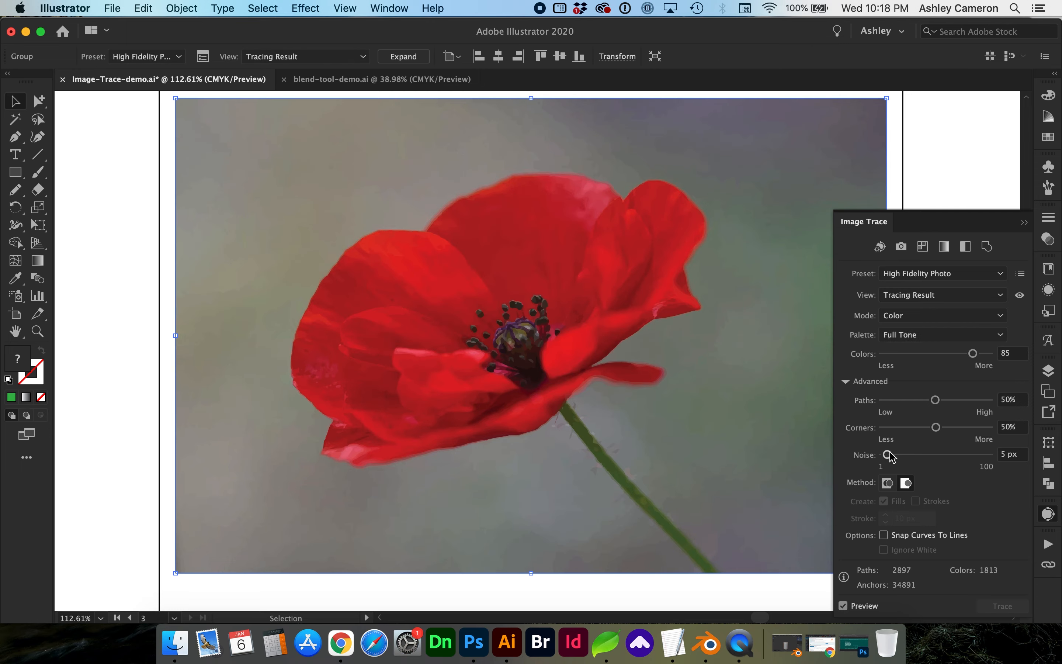
left_click(965, 400)
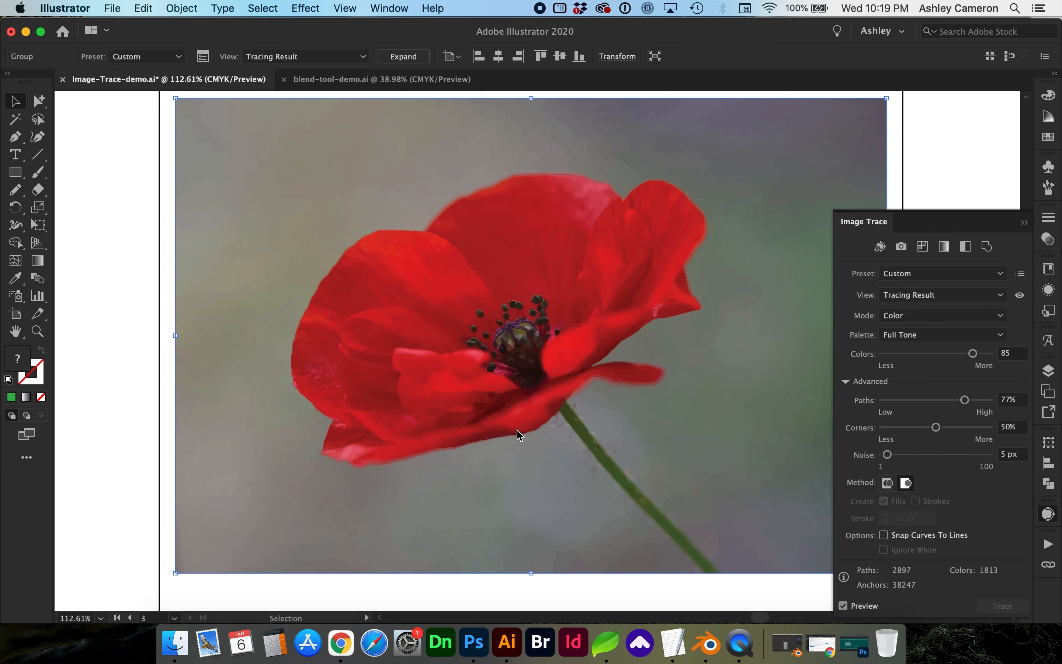
key("super+1")
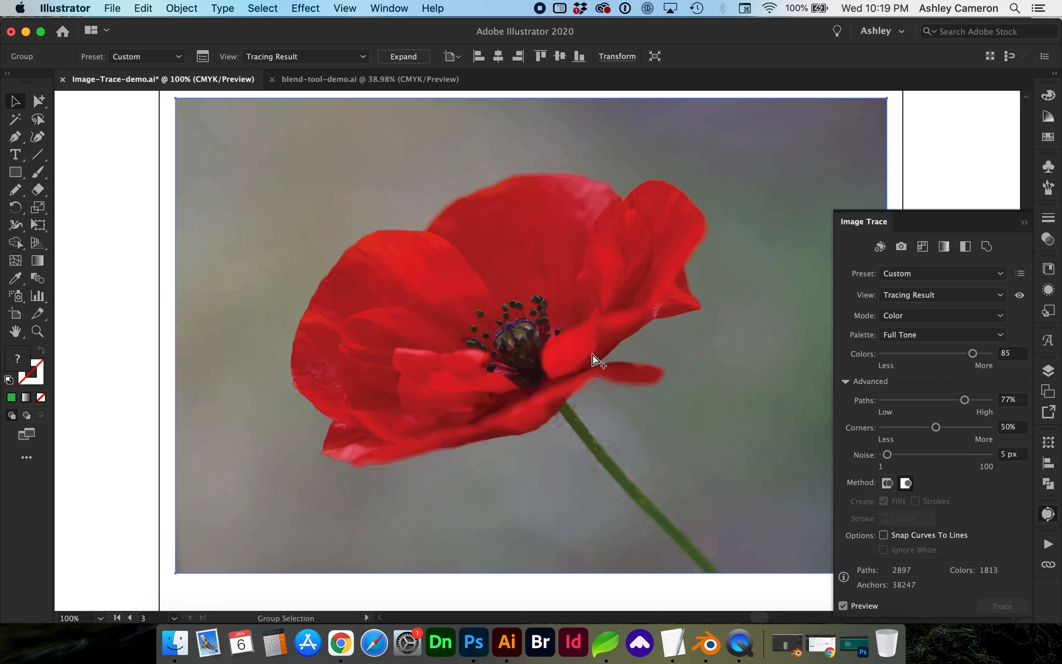
key("super+minus")
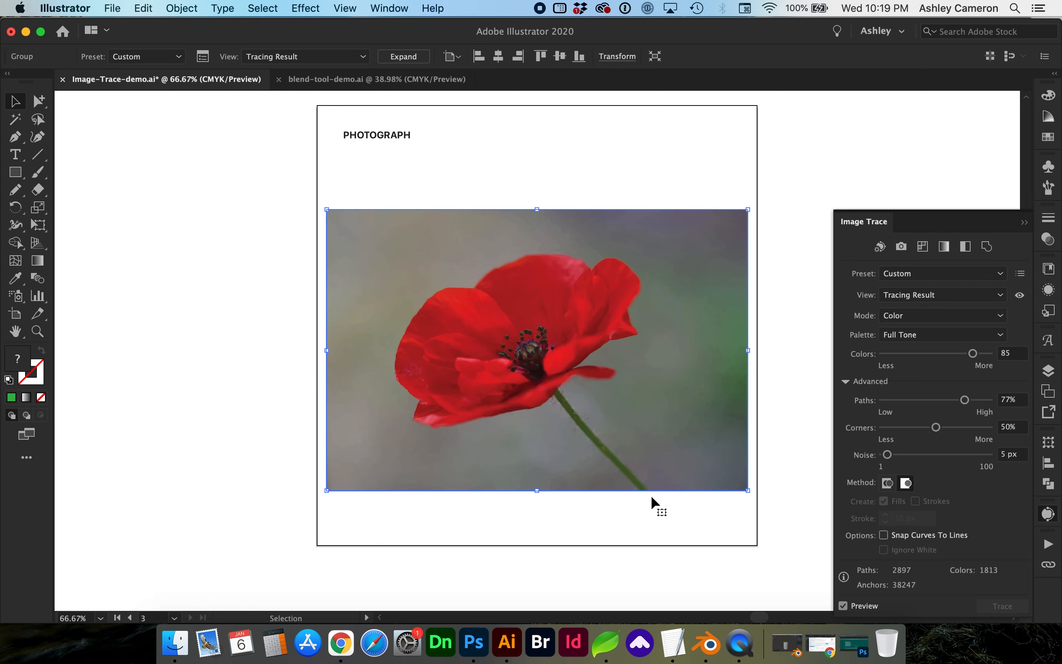